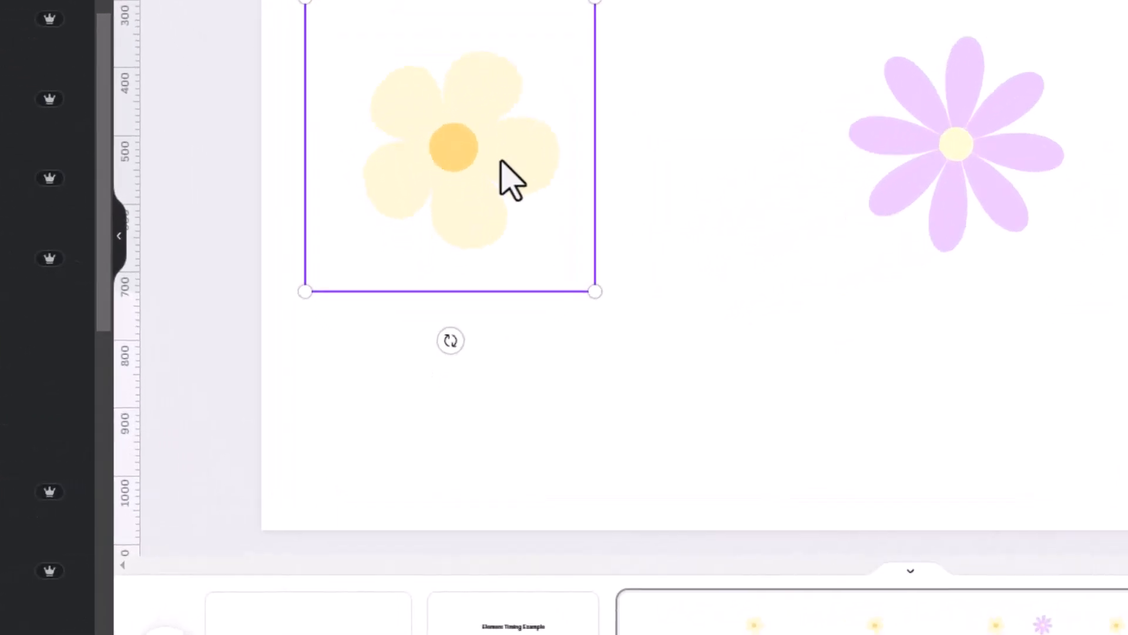
Show the timing of the yellow flower on the 9.5s page and trim its on-screen duration.
right_click(469, 300)
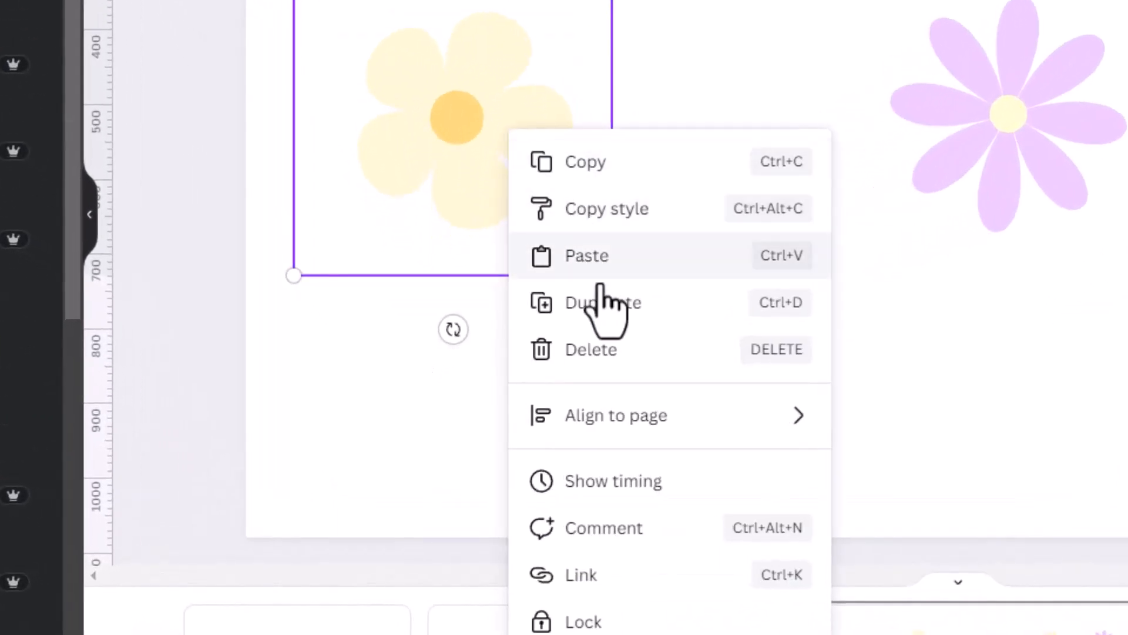
left_click(630, 481)
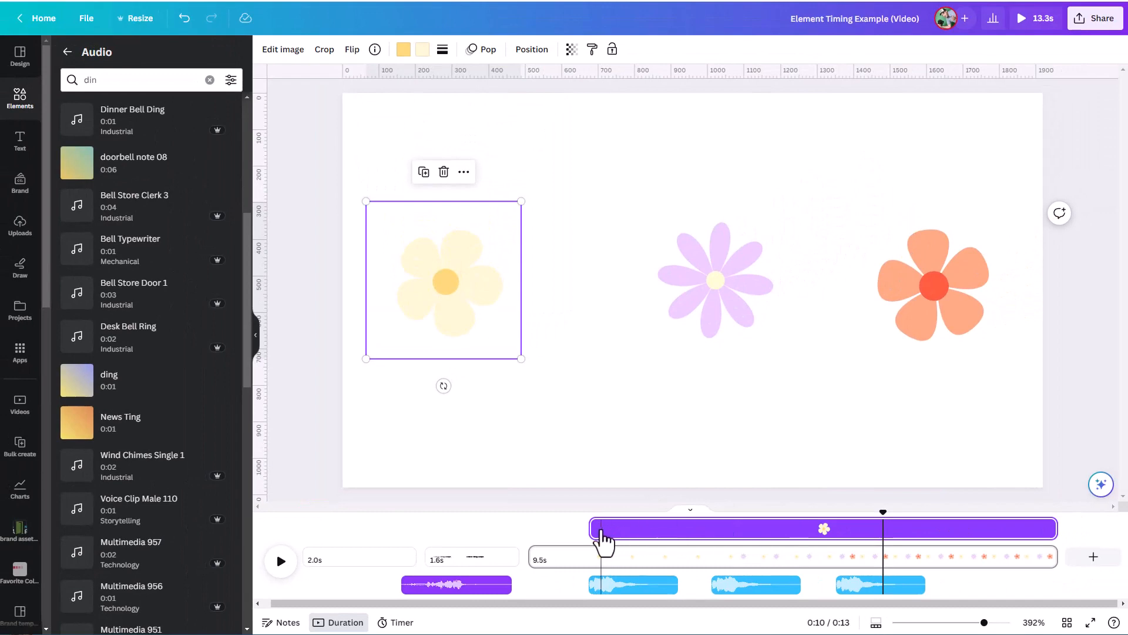
left_click_drag(603, 536, 653, 539)
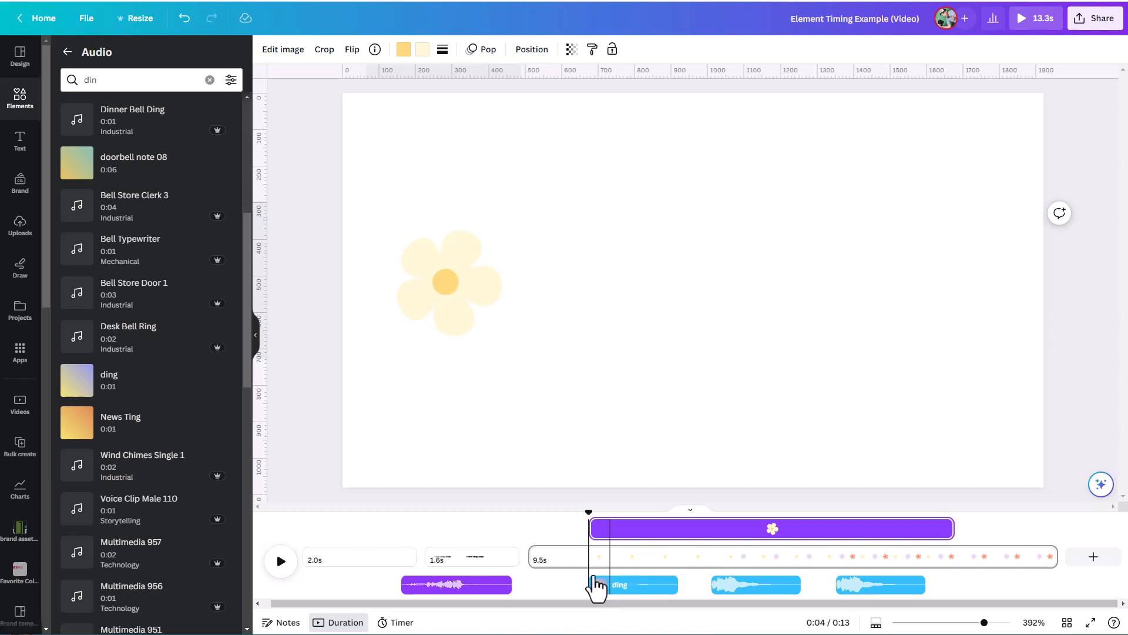
right_click(476, 289)
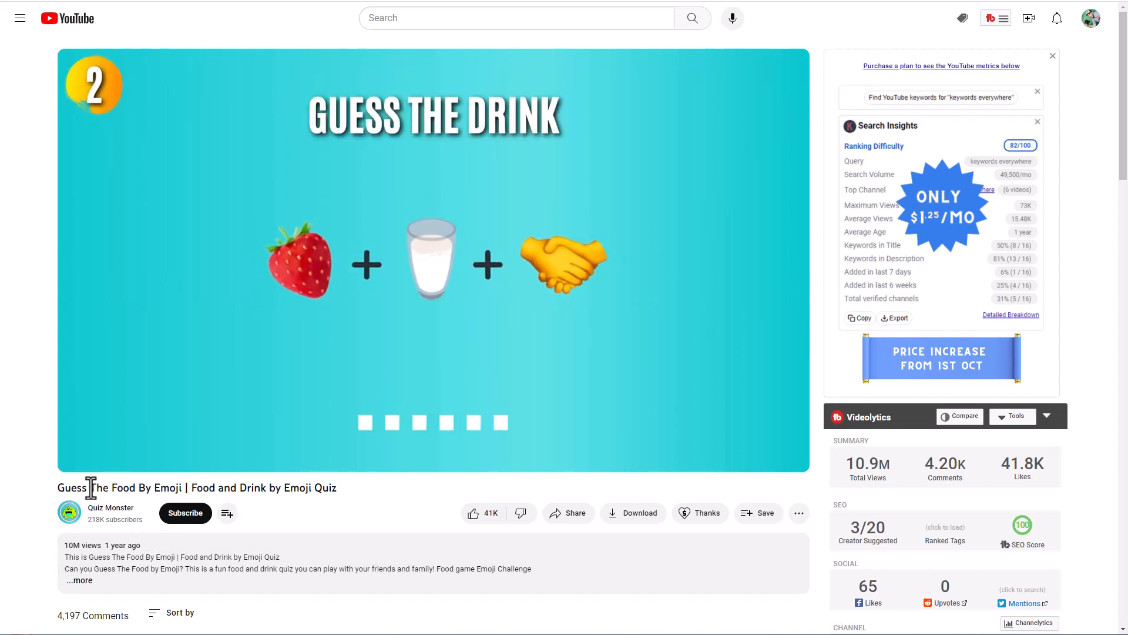
left_click(79, 458)
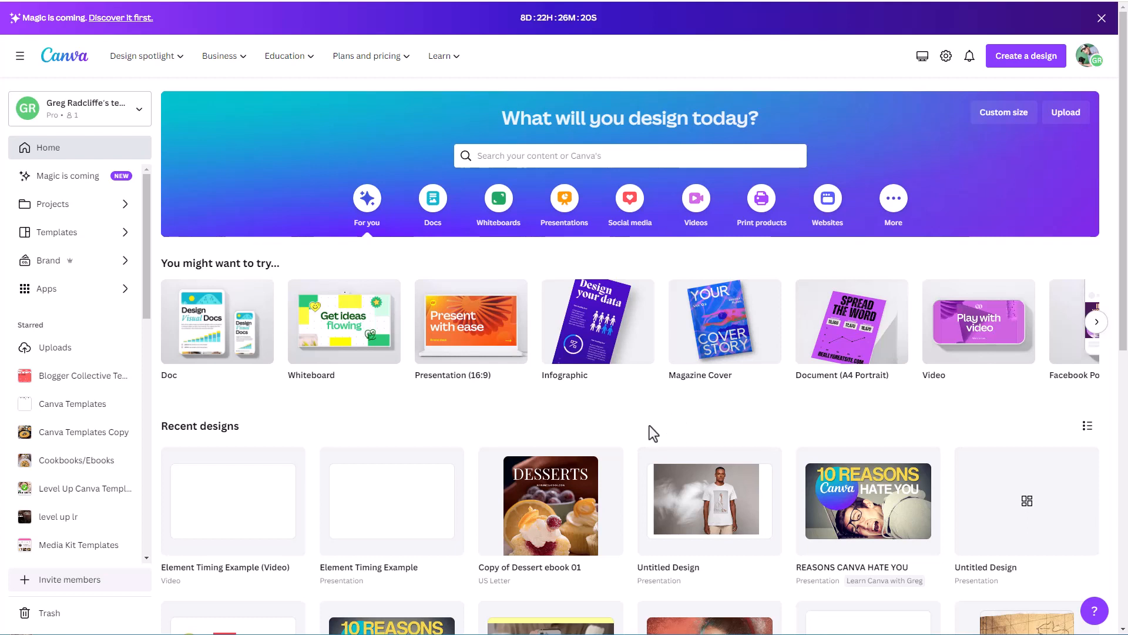
mouse_move(503, 362)
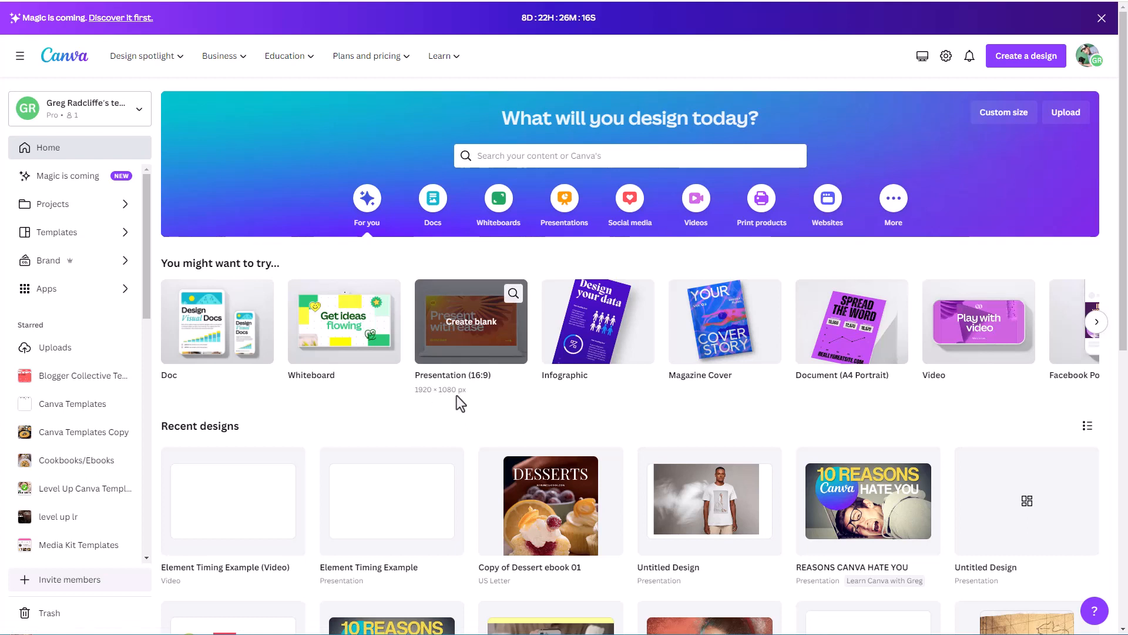
mouse_move(958, 336)
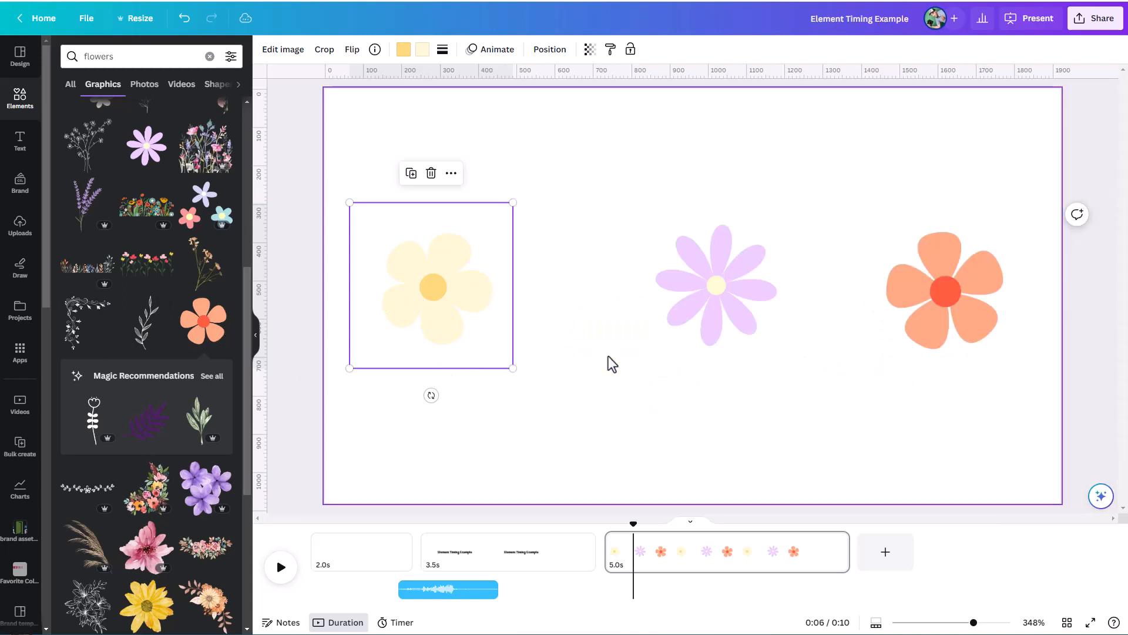
Check the element options of the yellow flower in the presentation design for a timing setting.
left_click(669, 298)
left_click(925, 301)
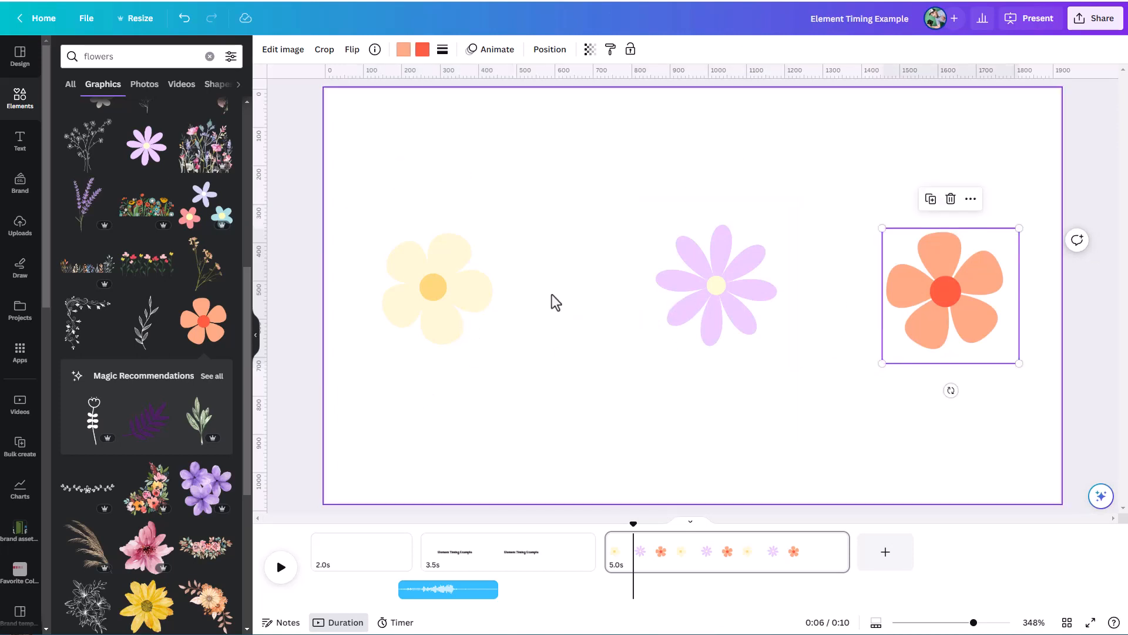
left_click(488, 295)
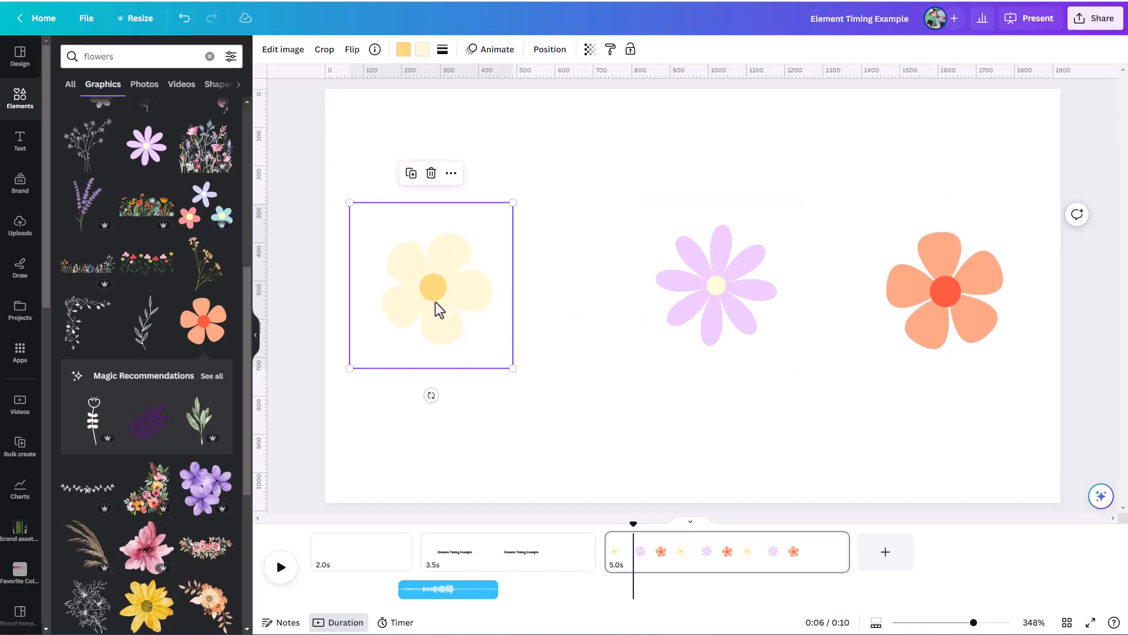
left_click(451, 173)
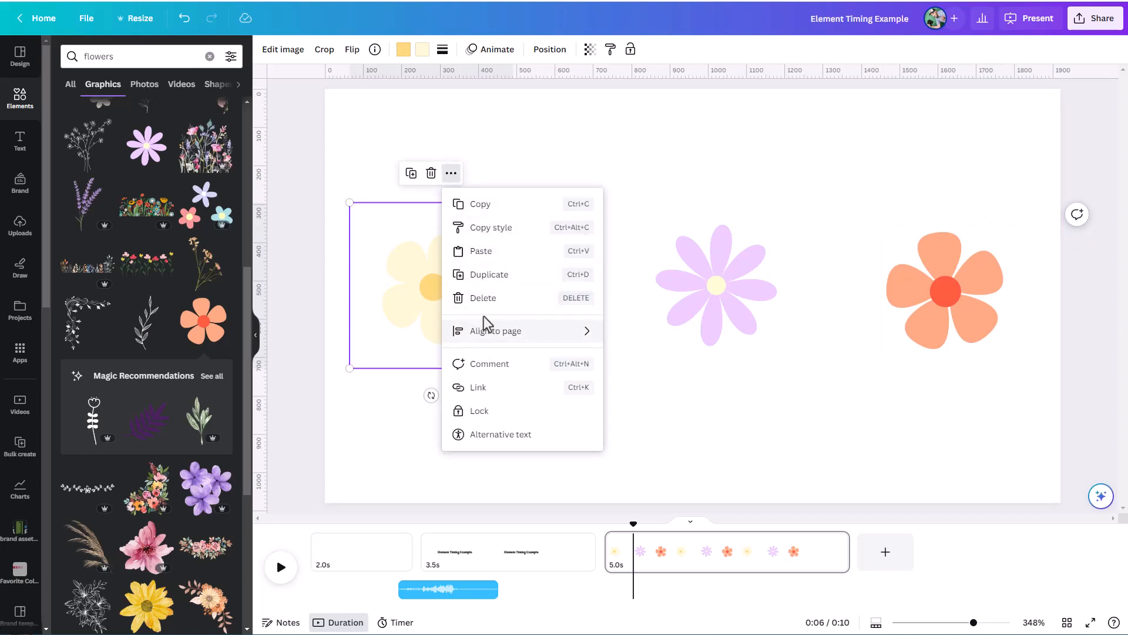
left_click(435, 298)
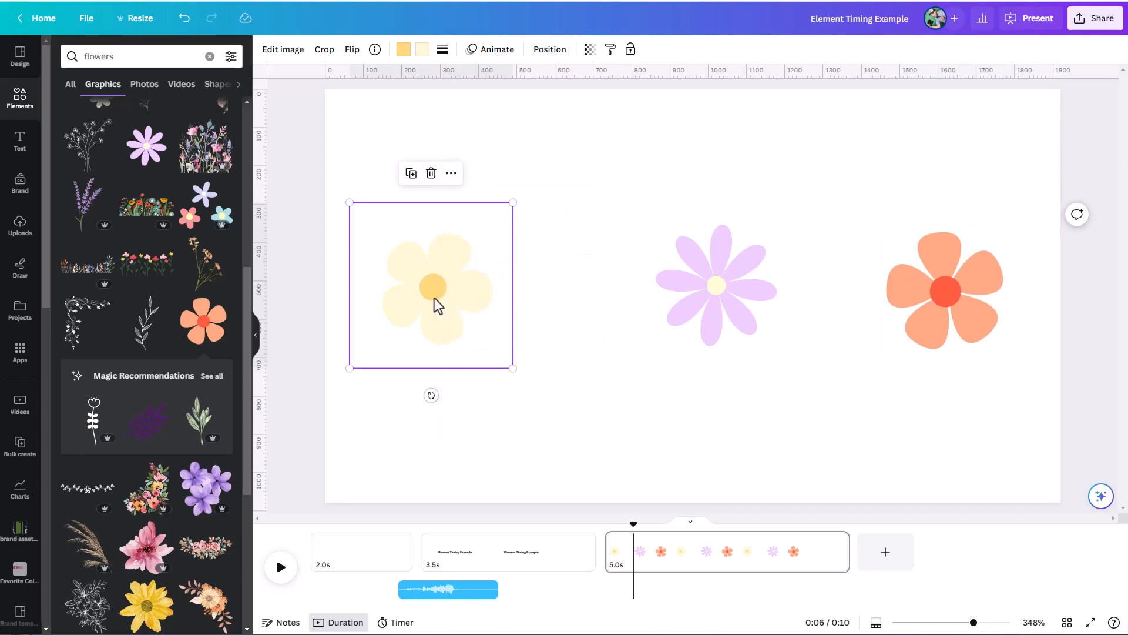
right_click(435, 298)
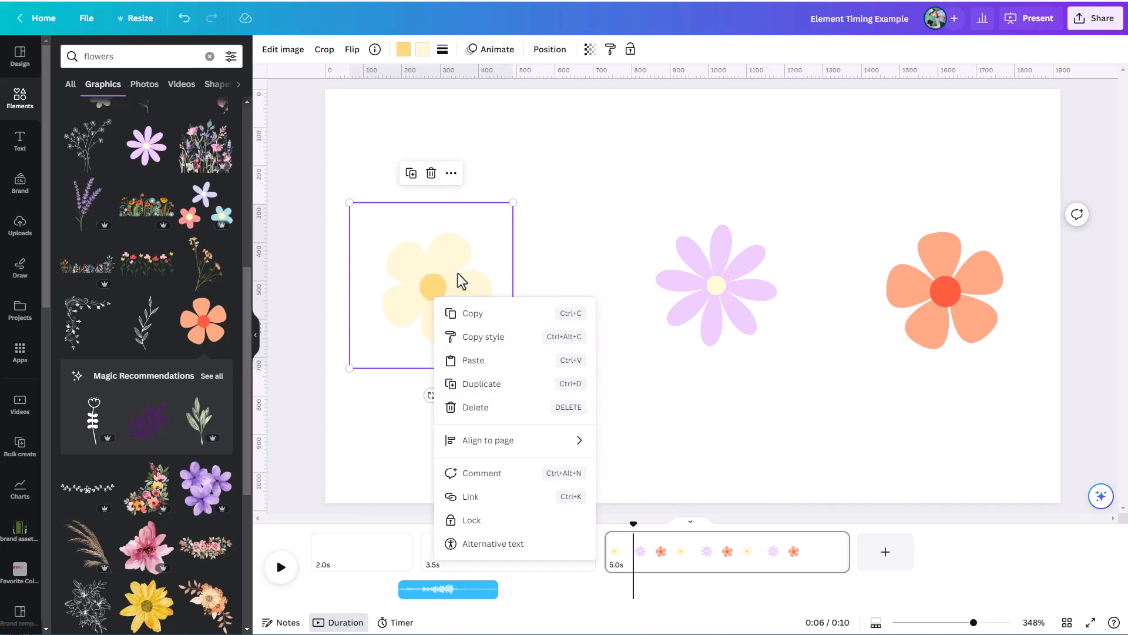
left_click(561, 206)
left_click(562, 205)
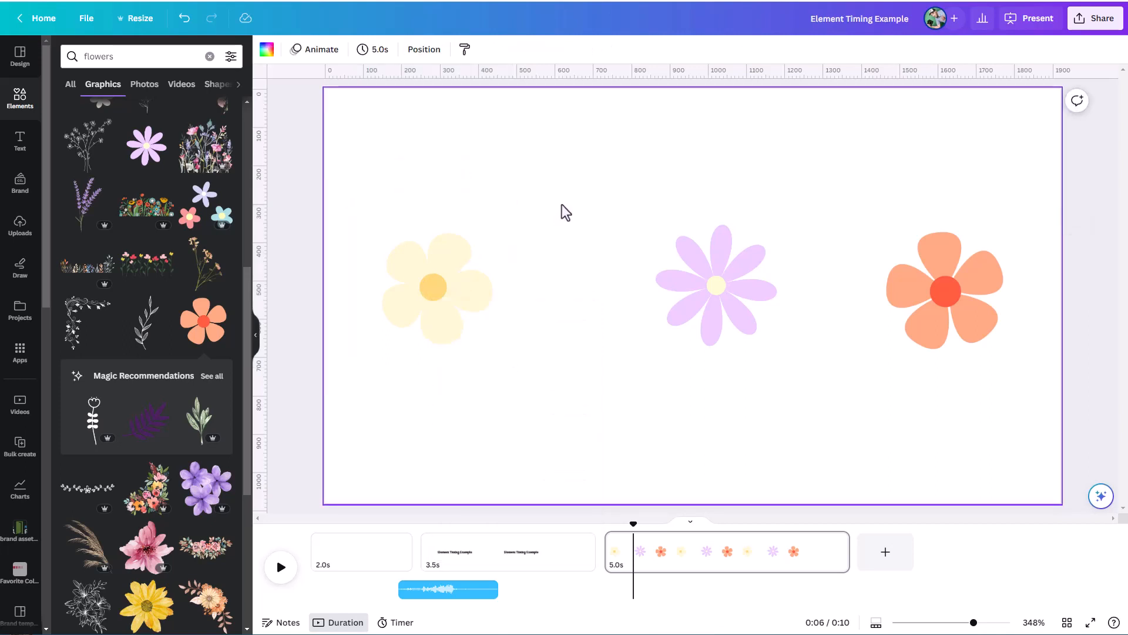
Create a resized copy of the presentation in the Video format, 1920 × 1080 px.
left_click(460, 237)
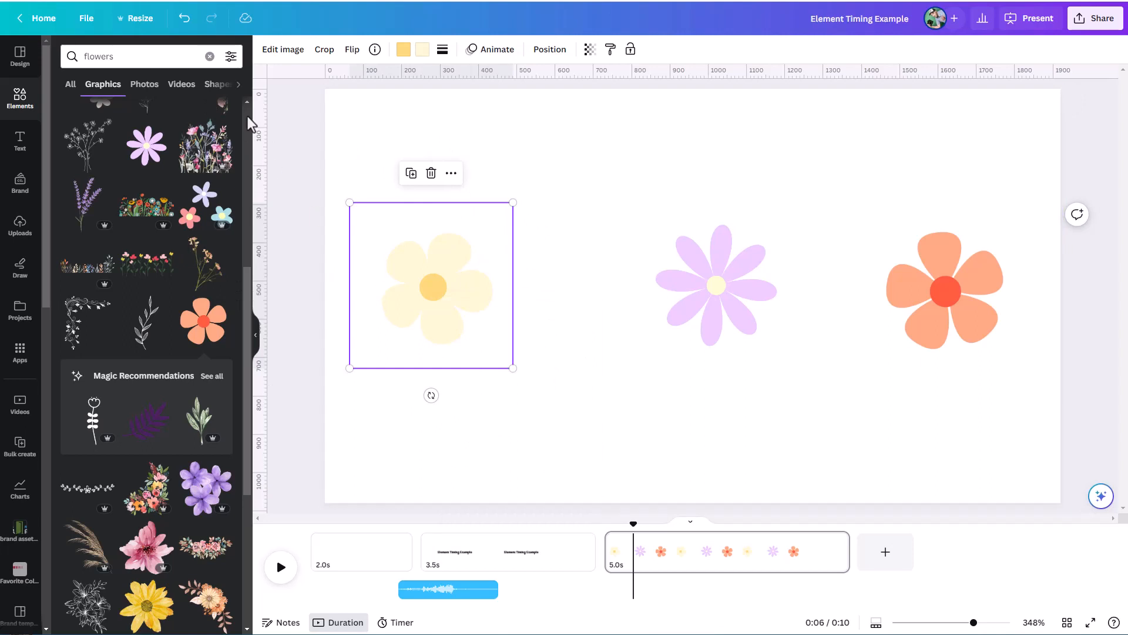
left_click(136, 18)
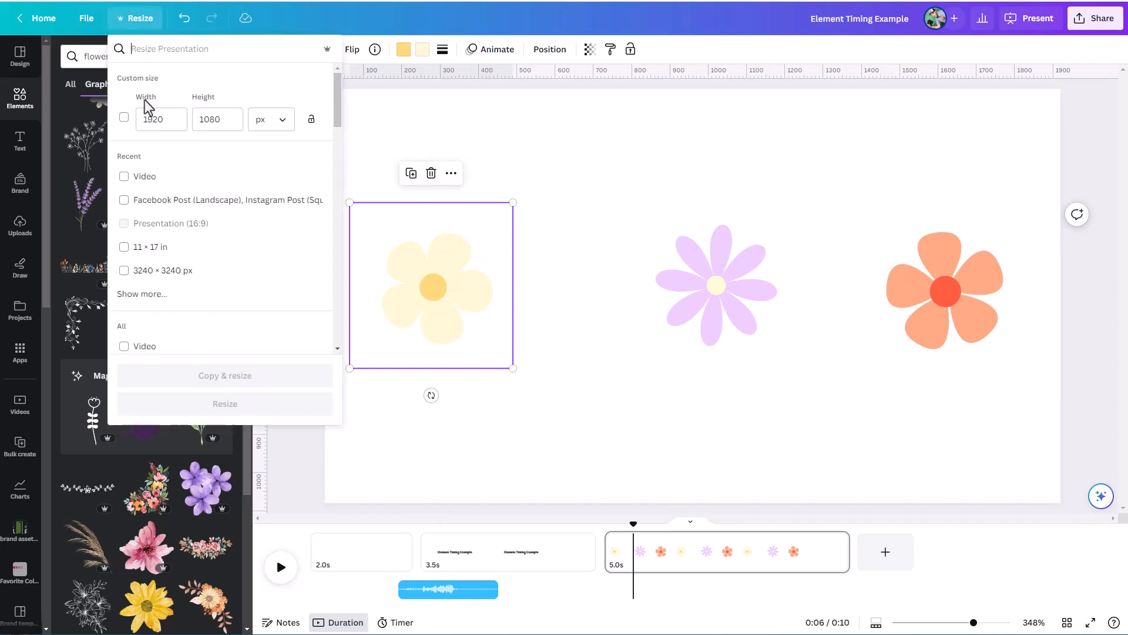
left_click(140, 177)
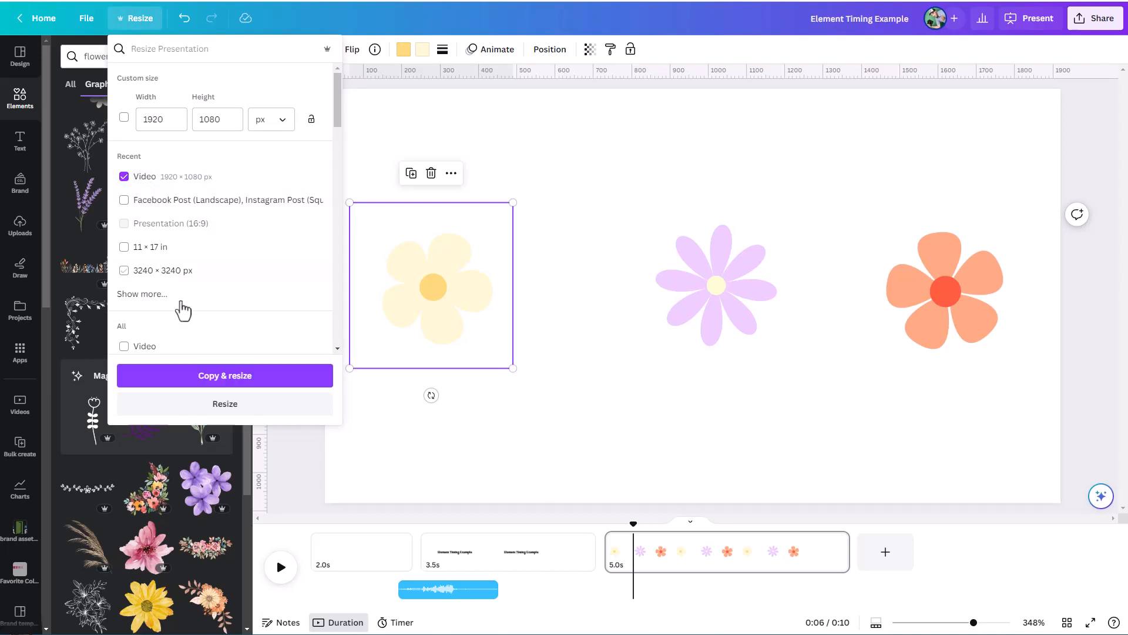
left_click(215, 379)
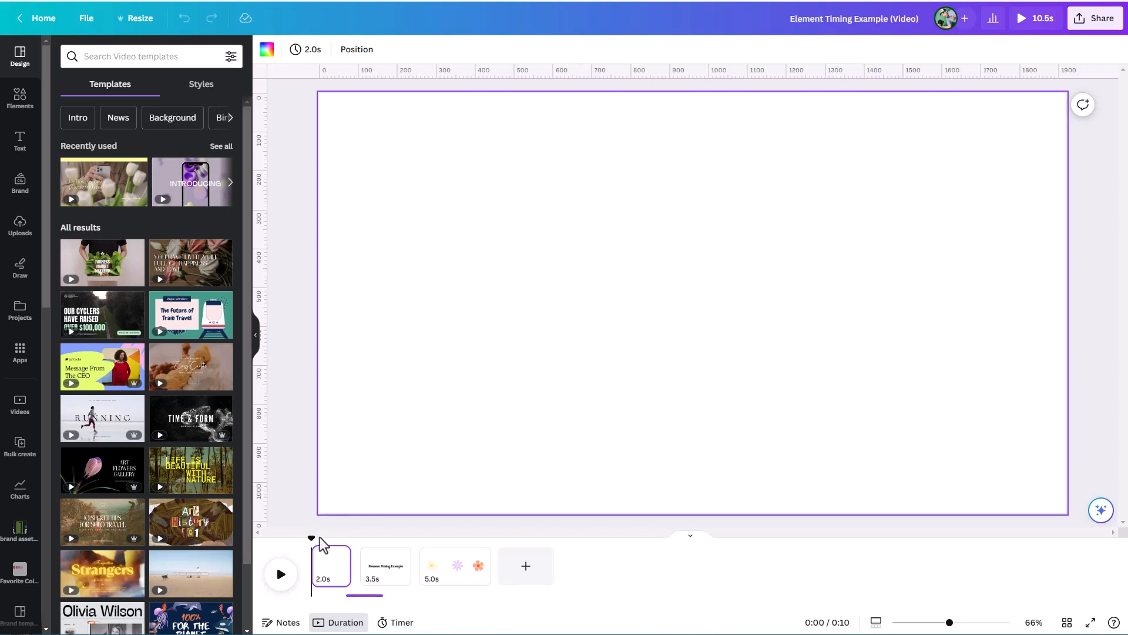
Show the timing of the yellow flower on the third page of the video design.
left_click_drag(320, 537, 434, 536)
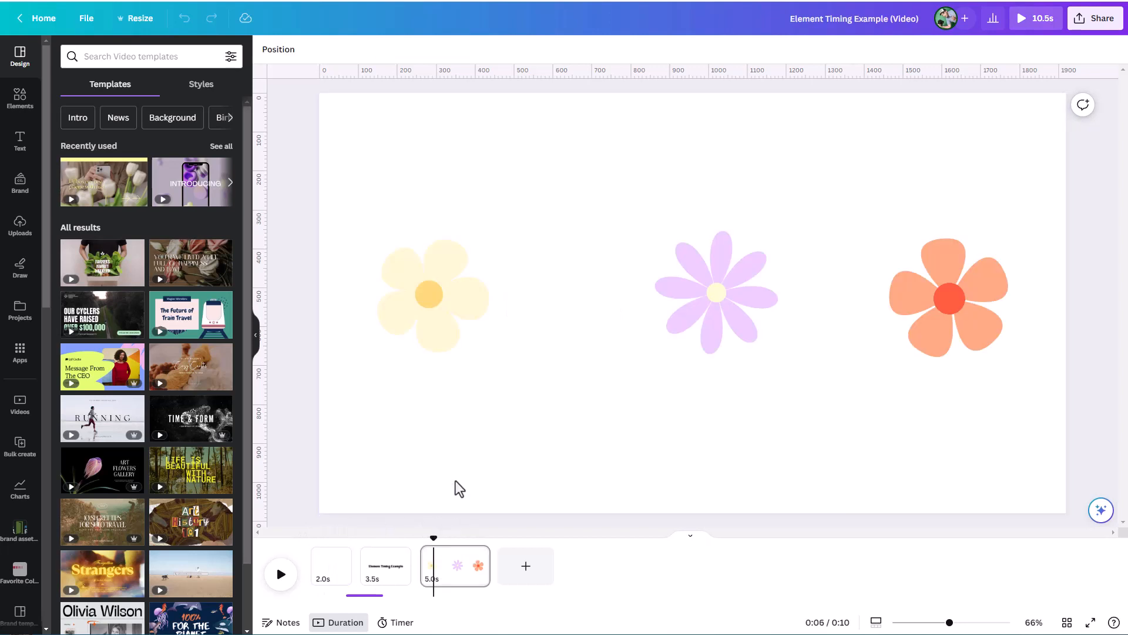
left_click(433, 302)
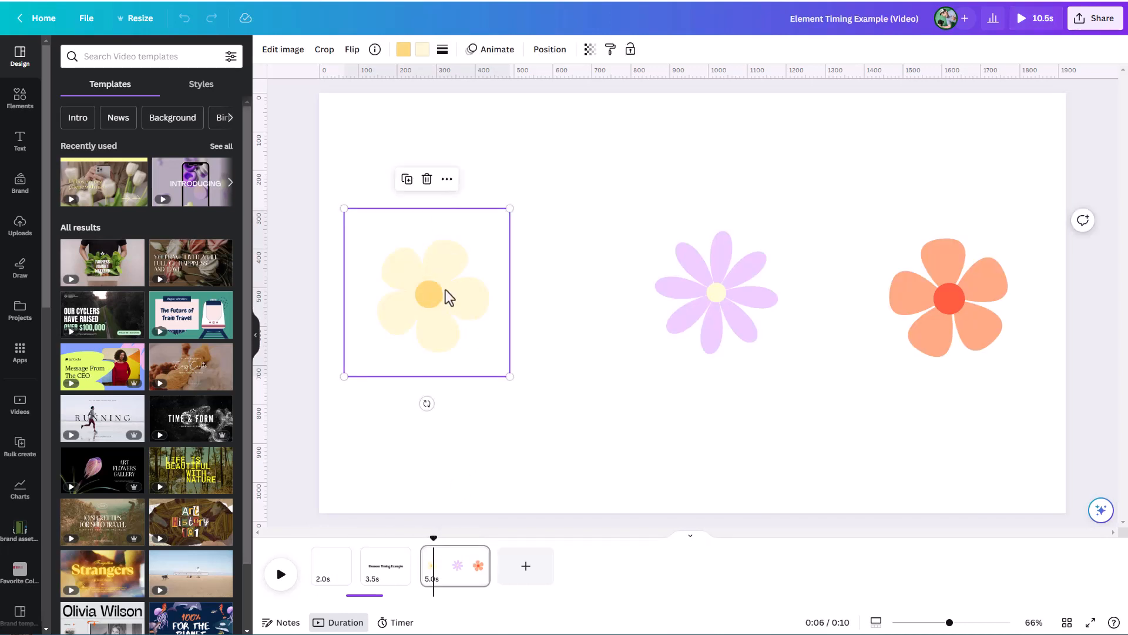
right_click(446, 293)
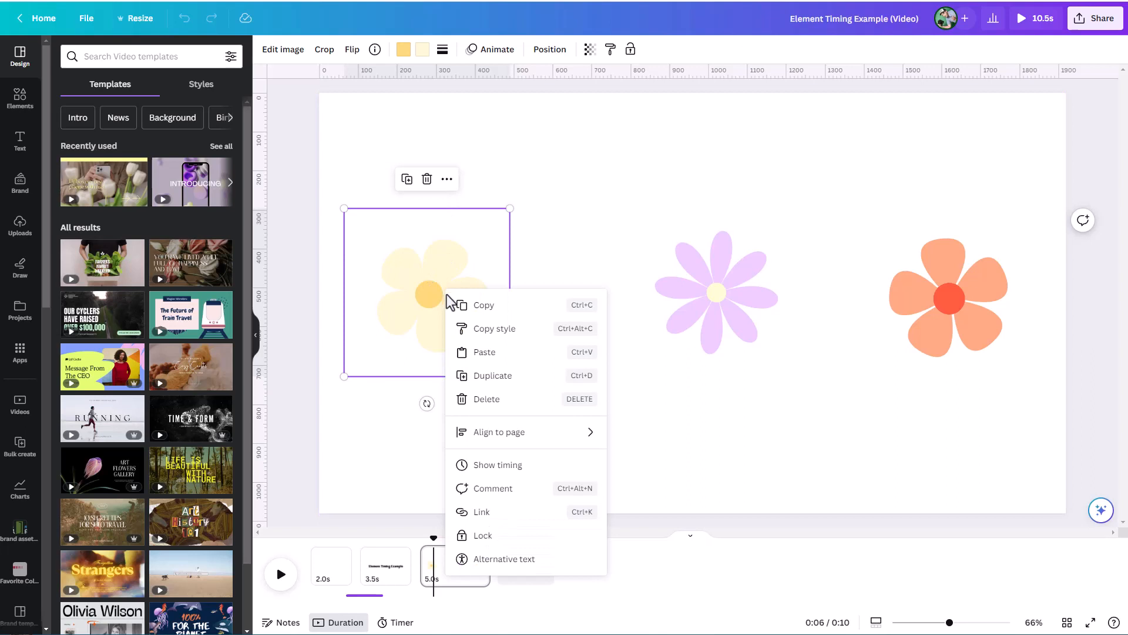
left_click(497, 464)
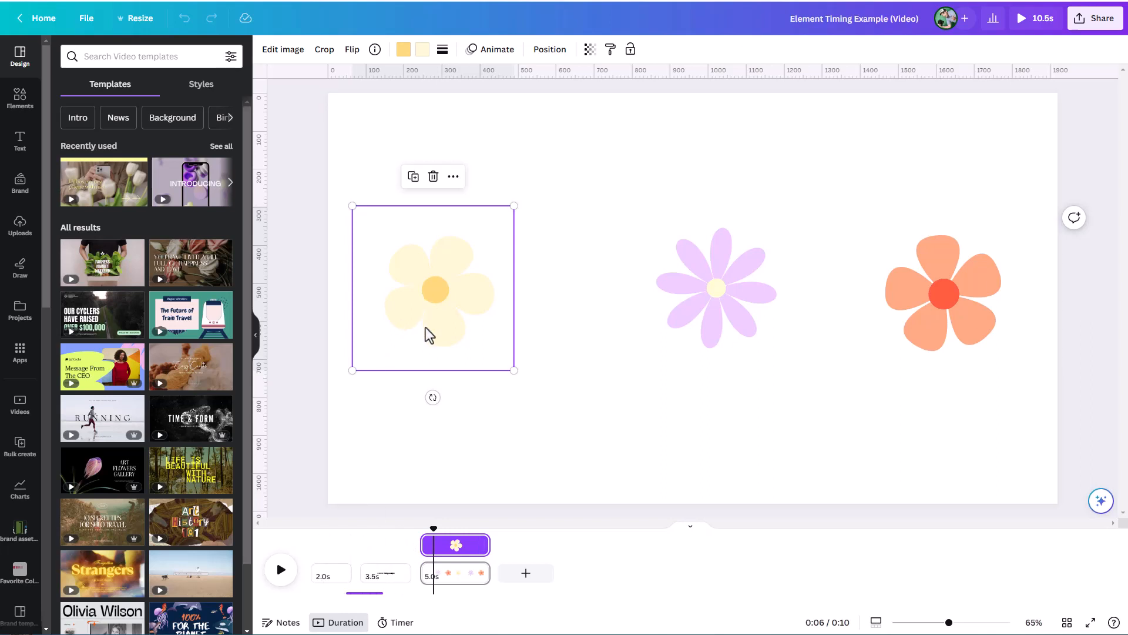
Try delaying the orange flower's appearance on the third page and extend its timing back to the full 5.0 s.
left_click(696, 297)
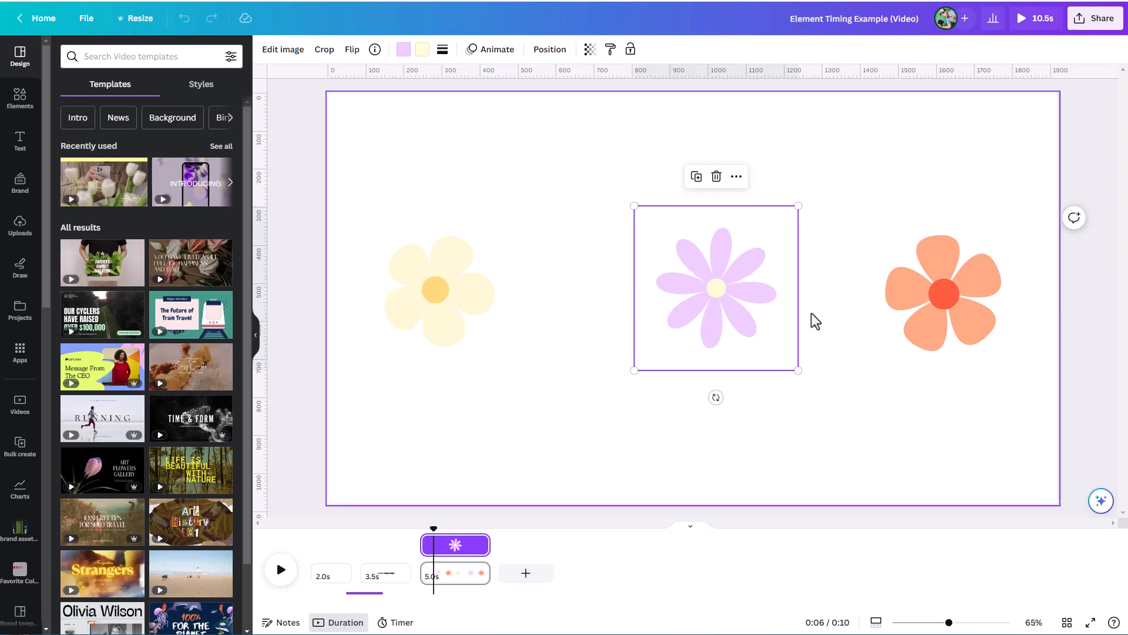
left_click(943, 308)
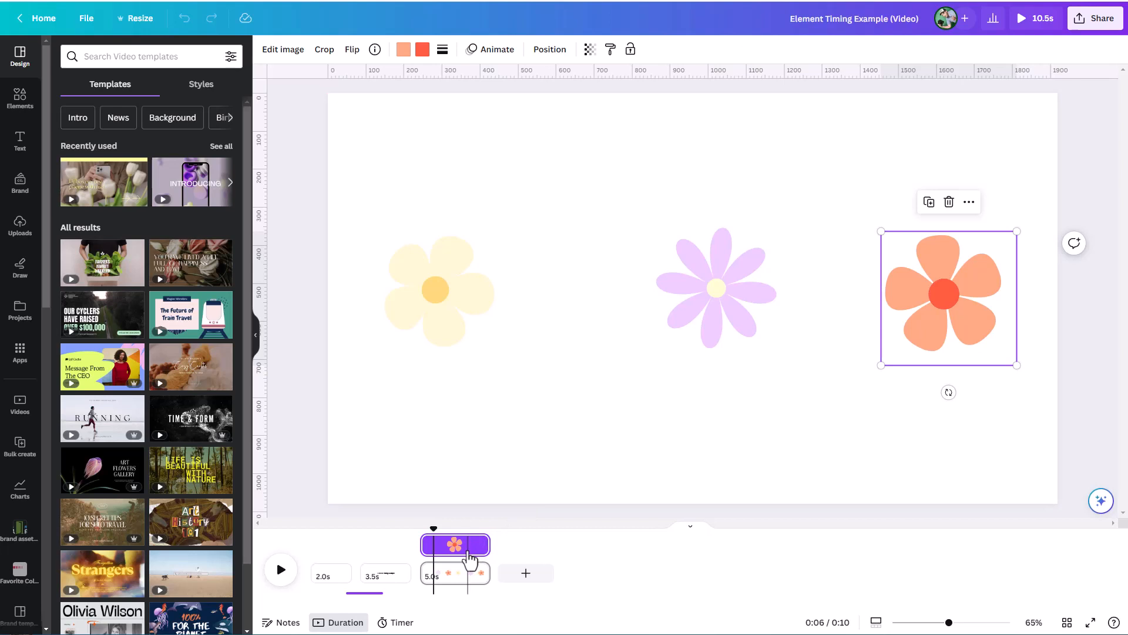
left_click(500, 541)
left_click_drag(429, 540, 450, 539)
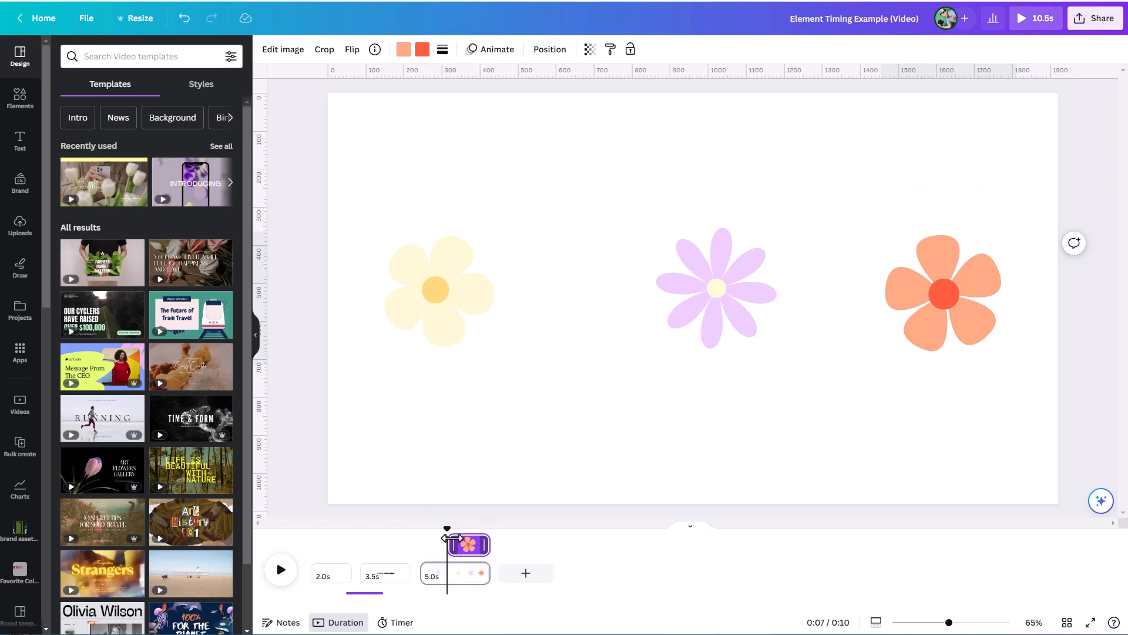
left_click_drag(447, 528, 379, 528)
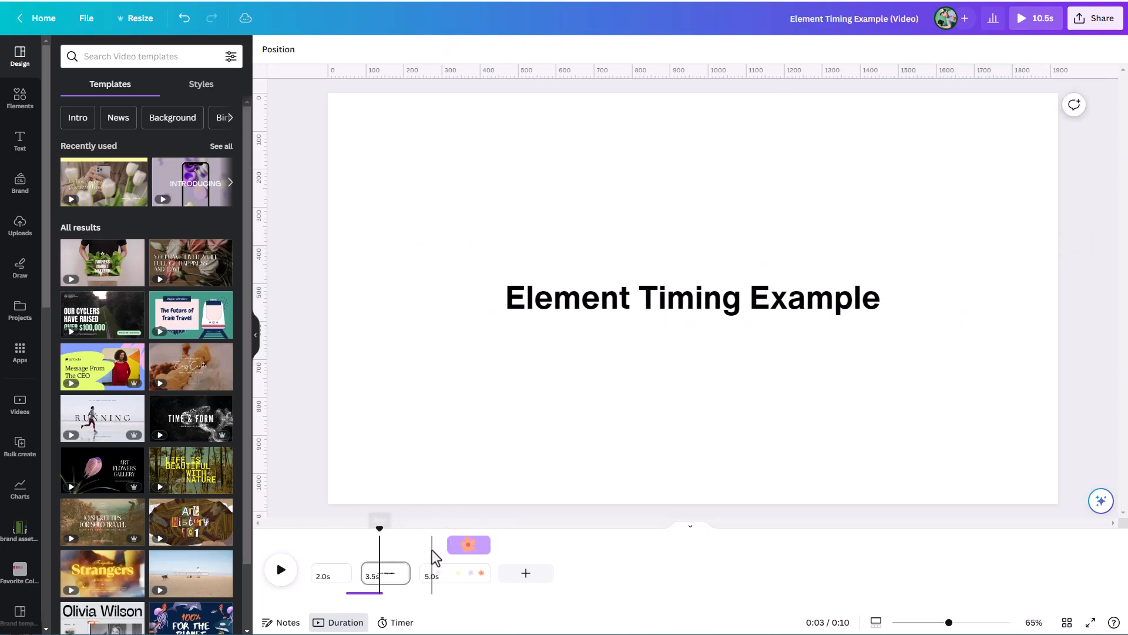
left_click_drag(447, 544, 374, 555)
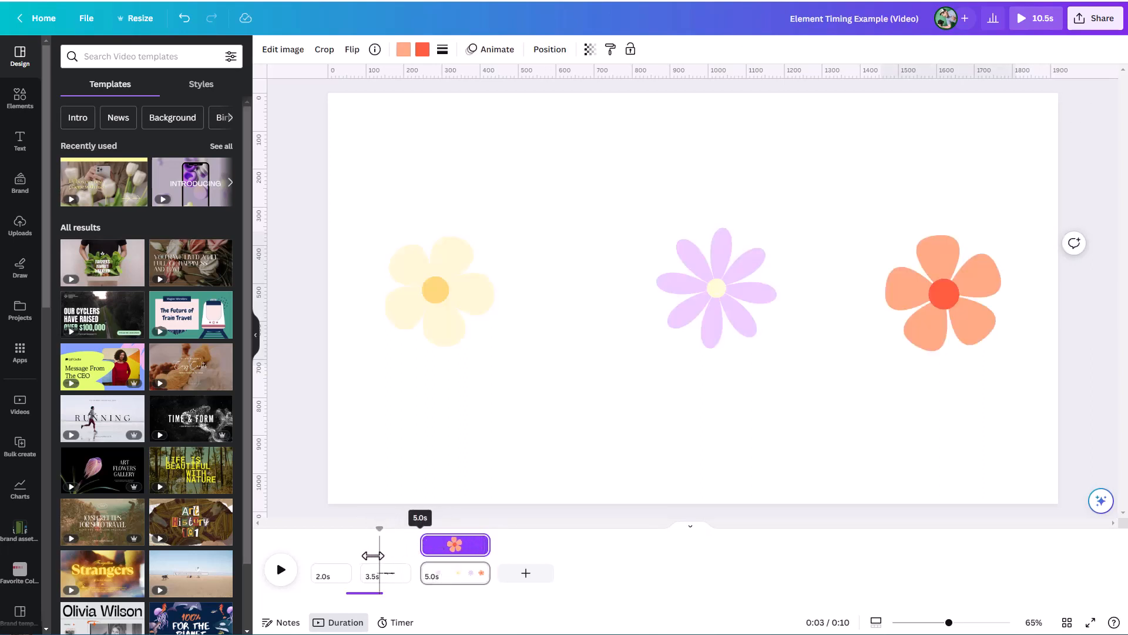
Trim the start of the orange flower's timing to roughly a quarter of the way into the third page.
left_click(442, 582)
left_click_drag(424, 544, 453, 530)
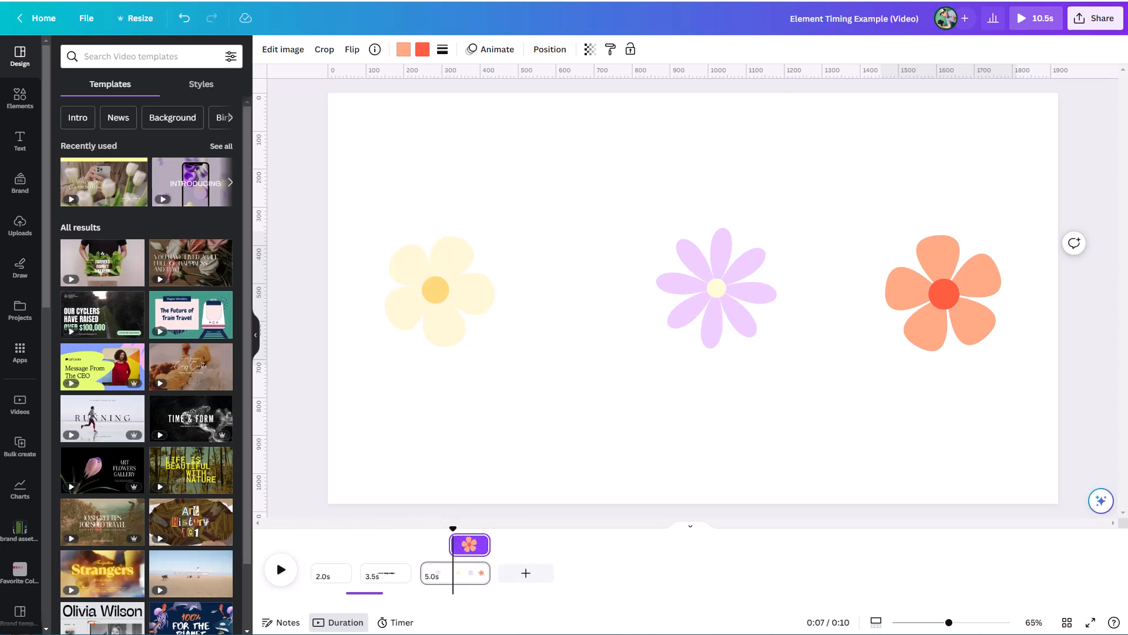
left_click(876, 621)
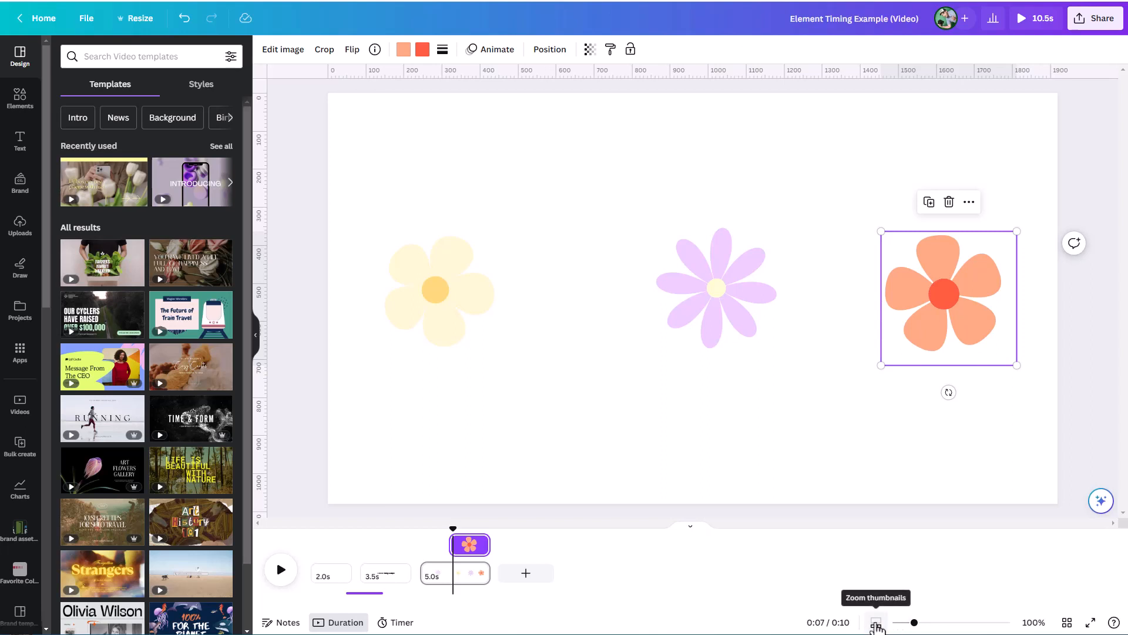
left_click_drag(915, 623, 979, 623)
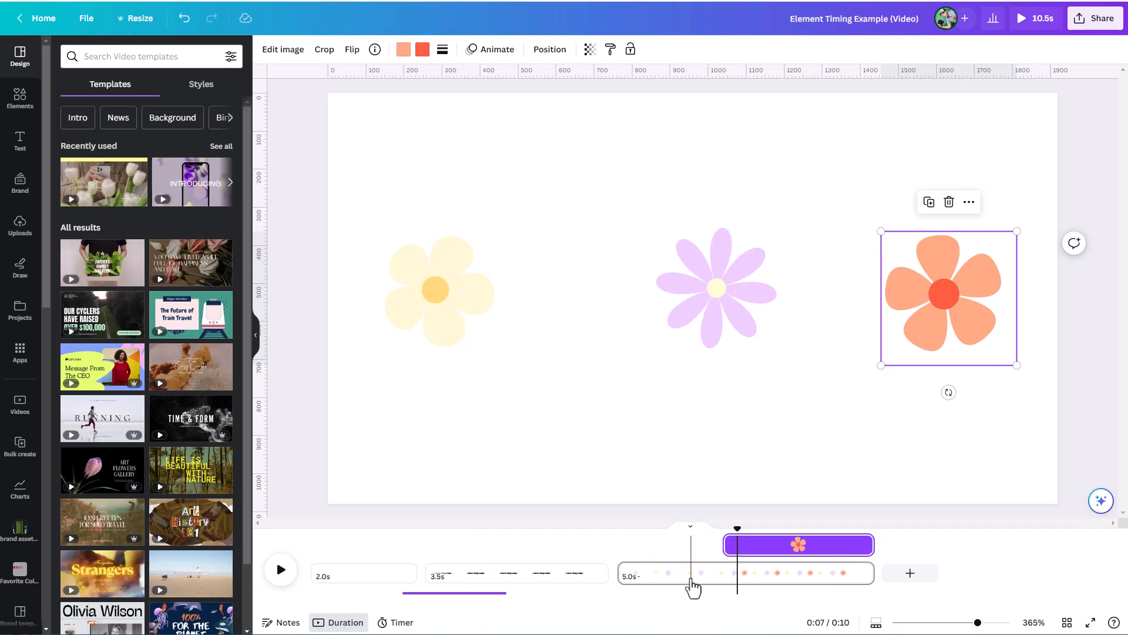
left_click_drag(728, 550, 698, 525)
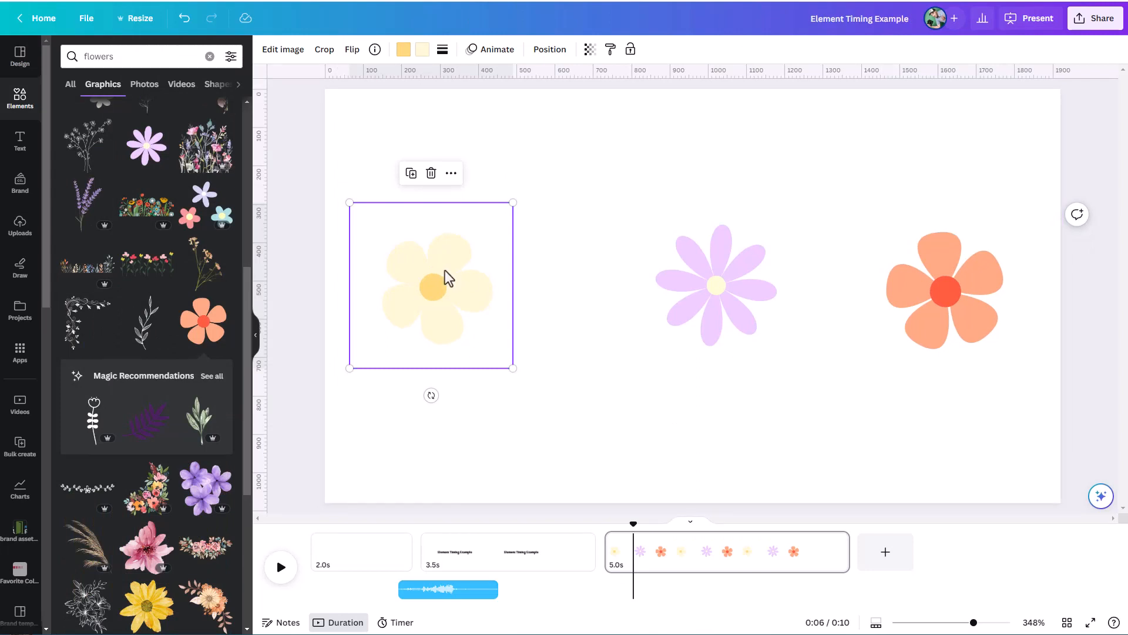
Compare the yellow flower's options in the presentation with the flower timings in the video design, and preview the page.
right_click(443, 273)
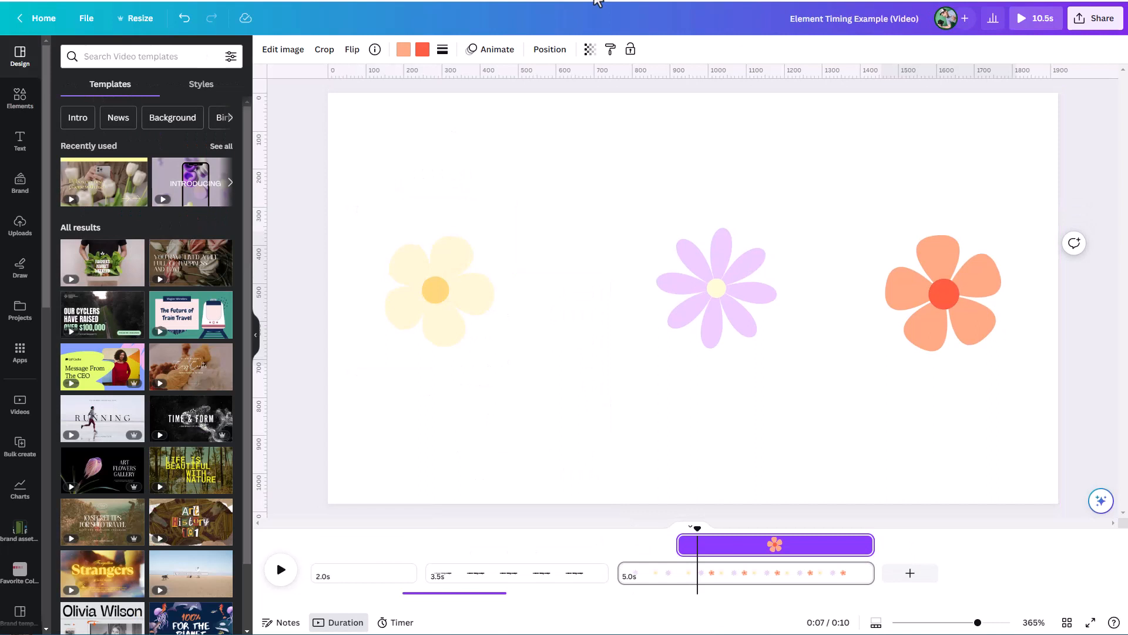
left_click(467, 295)
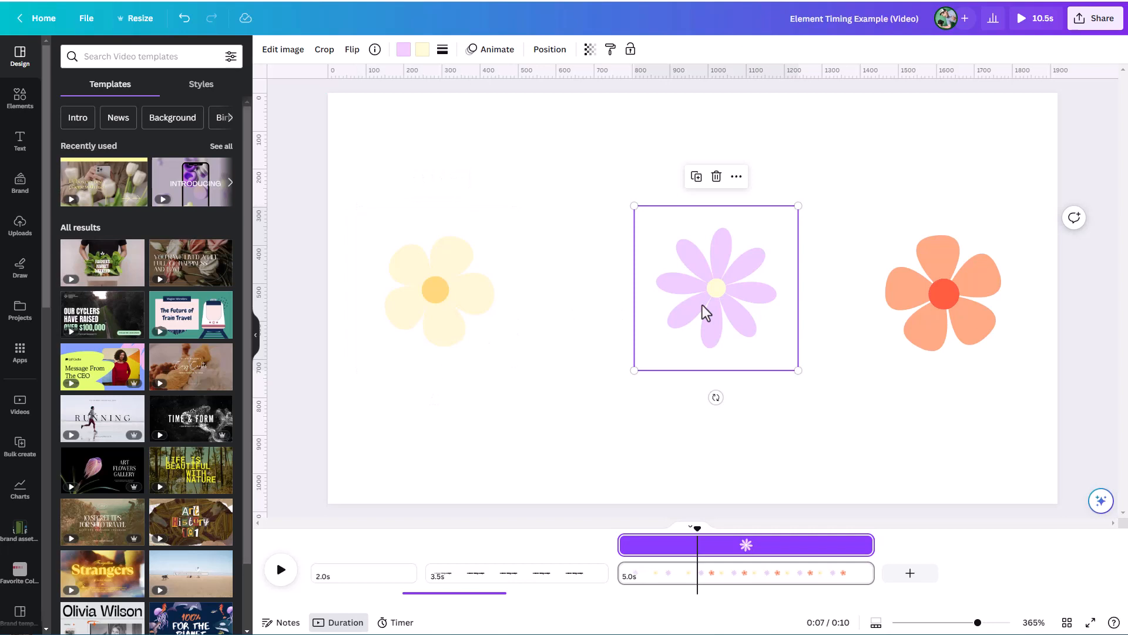
key("space")
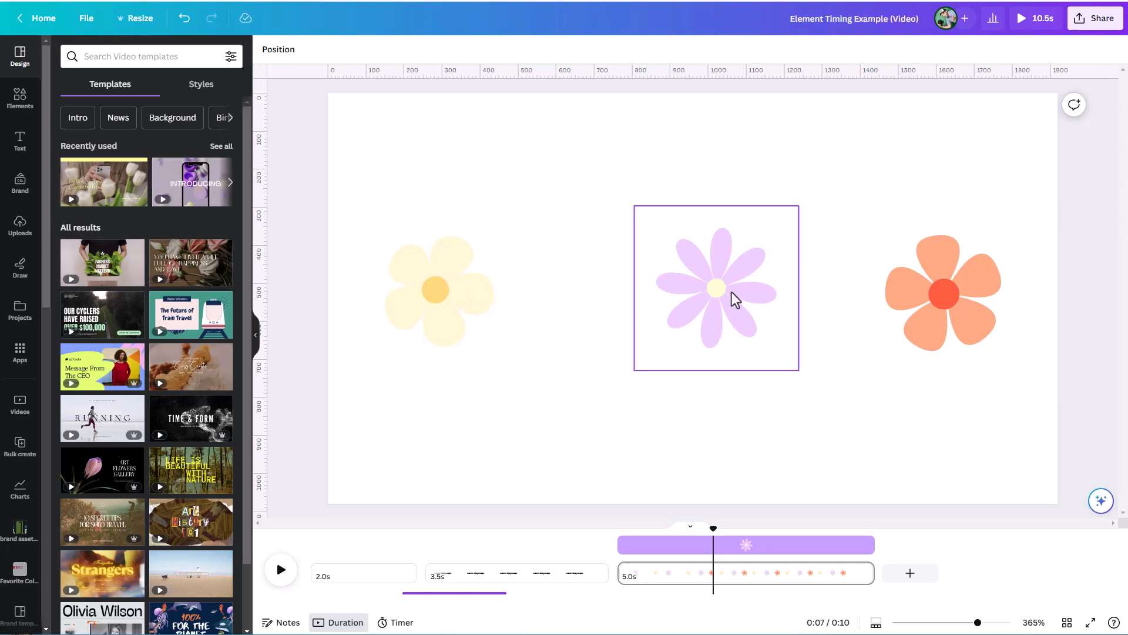
Search the elements library for "flower".
left_click(18, 101)
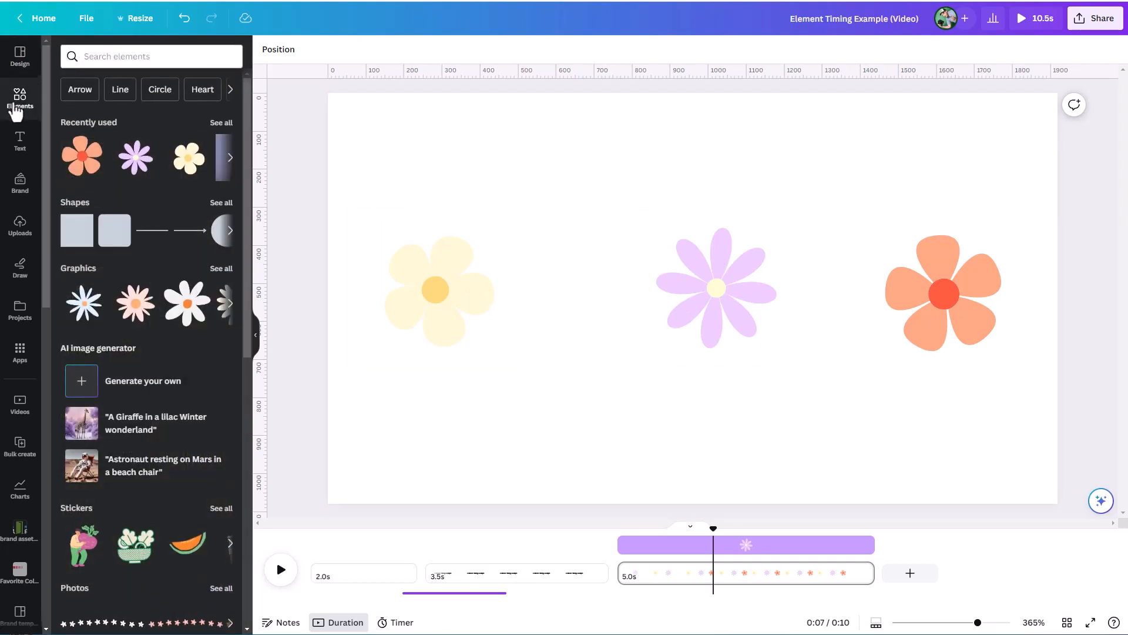
left_click(115, 56)
type("flower")
key("Return")
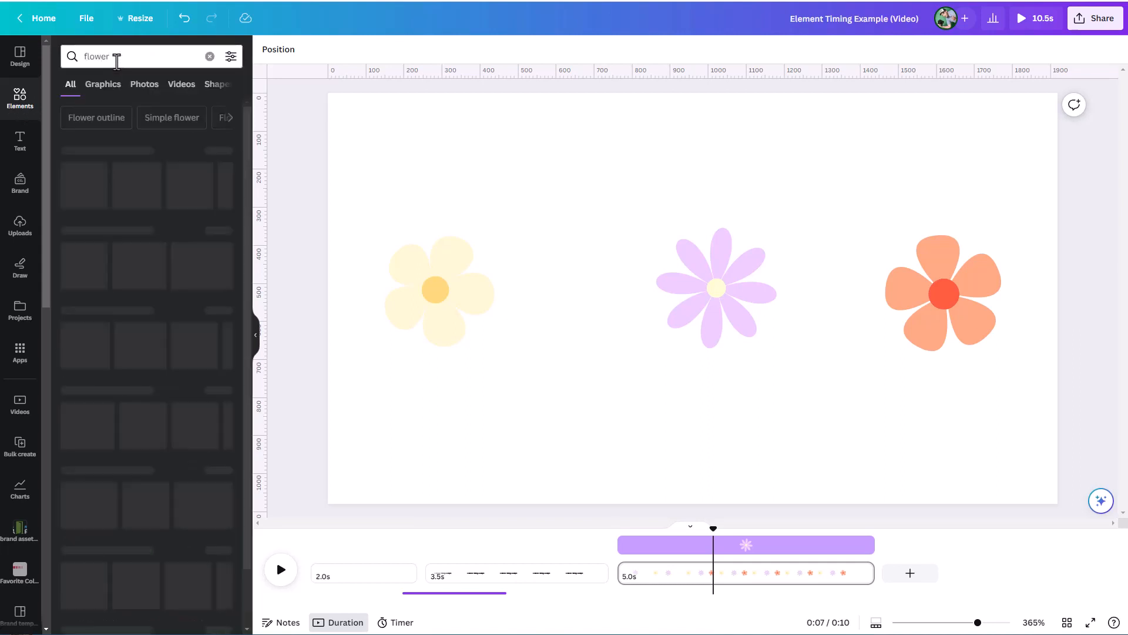
Narrow the flower results to graphics, search the elements library for "ding" instead, and list all the matching audio.
left_click(104, 84)
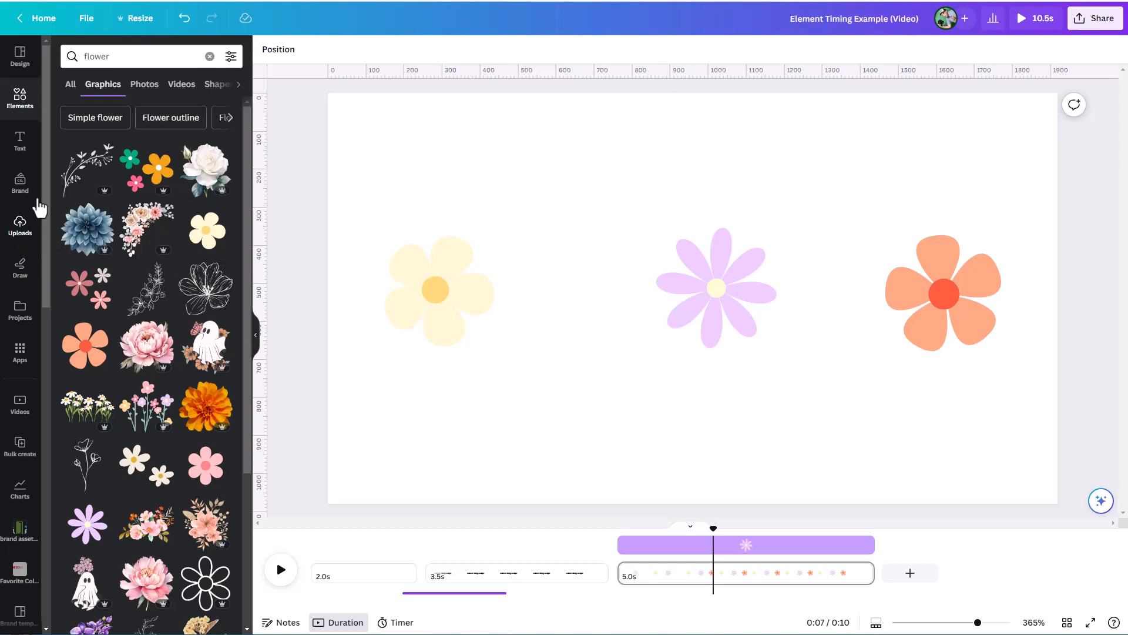
left_click(111, 55)
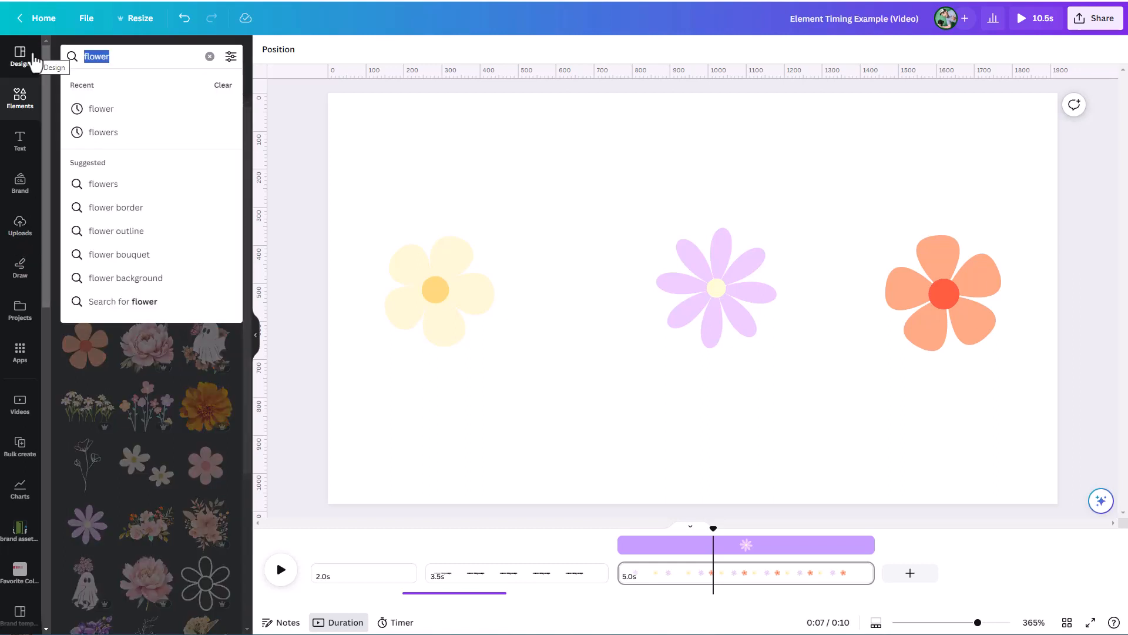
type("ding")
key("Return")
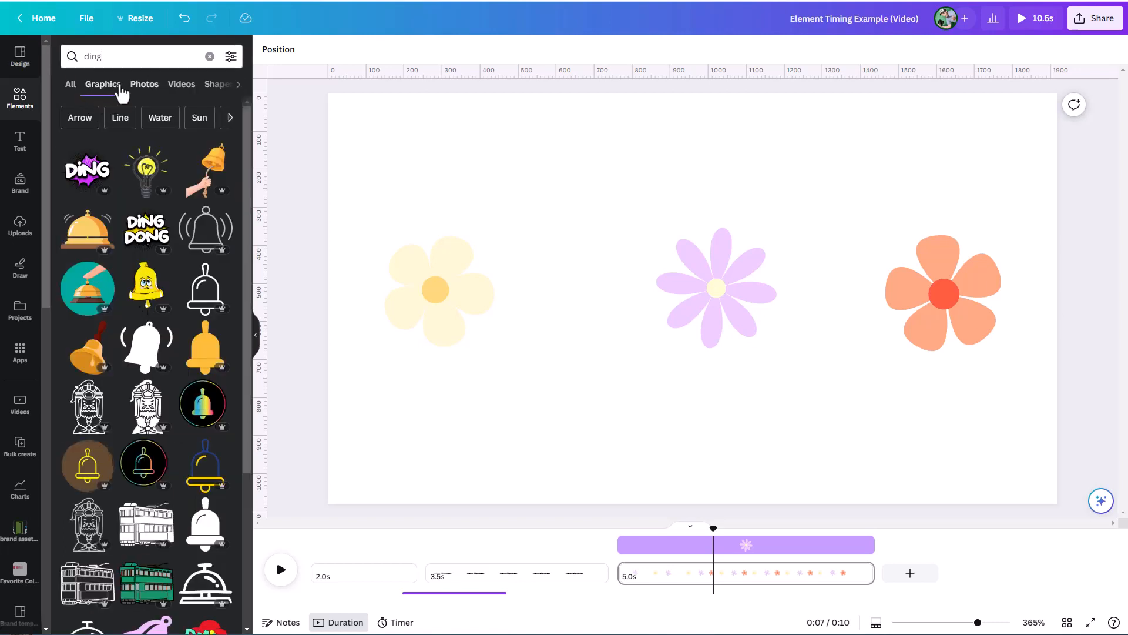
left_click(70, 85)
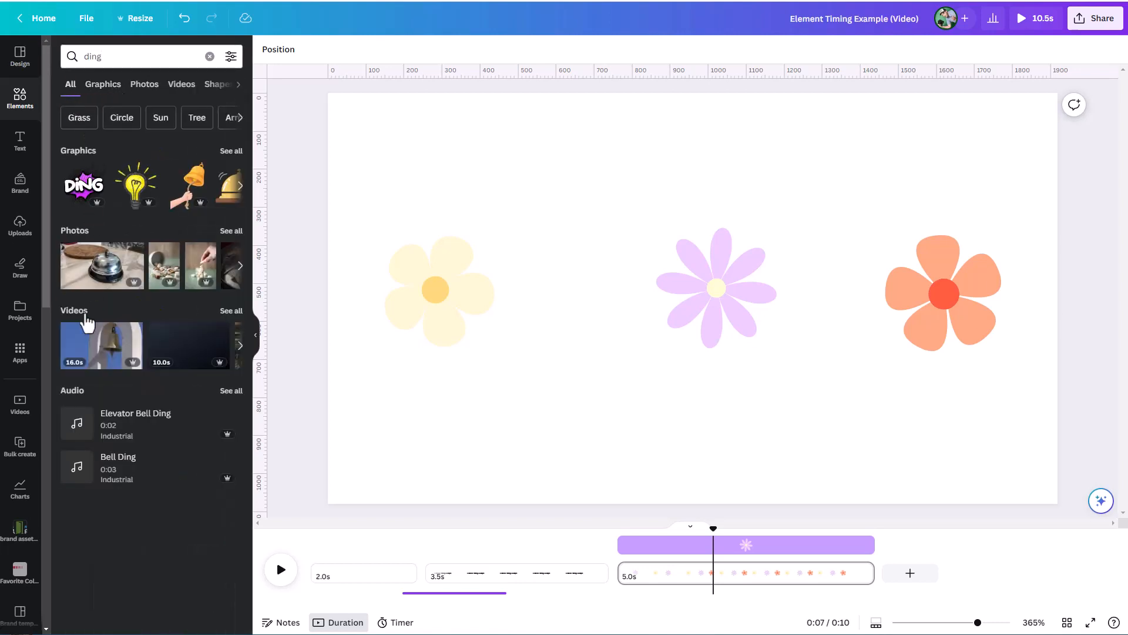
left_click(232, 392)
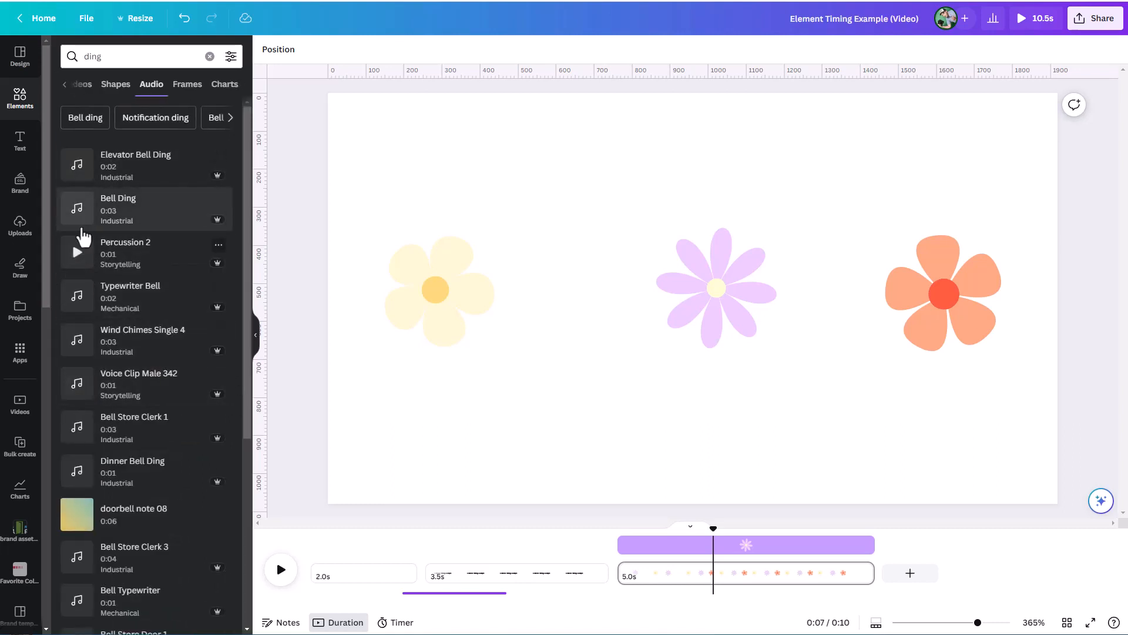
Preview the Elevator Bell Ding sound, add it at the start of the third page, and play back the transition from the second page.
left_click(77, 165)
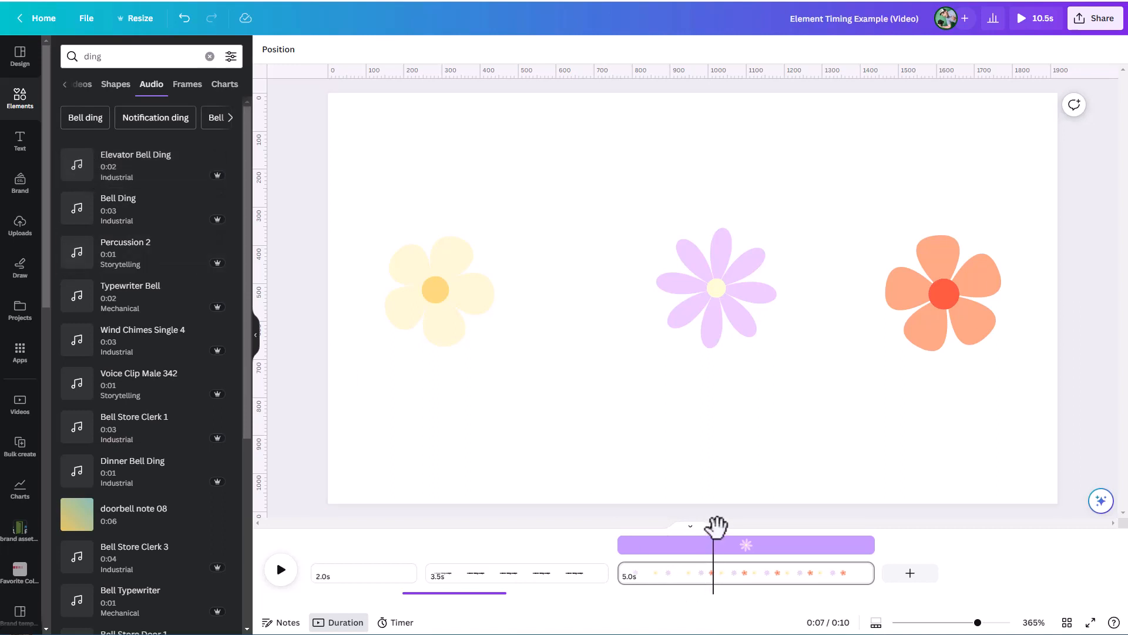
mouse_move(113, 177)
left_mouse_down()
mouse_move(347, 223)
mouse_move(582, 300)
mouse_move(652, 337)
mouse_move(700, 438)
mouse_move(736, 564)
mouse_move(732, 539)
left_mouse_up()
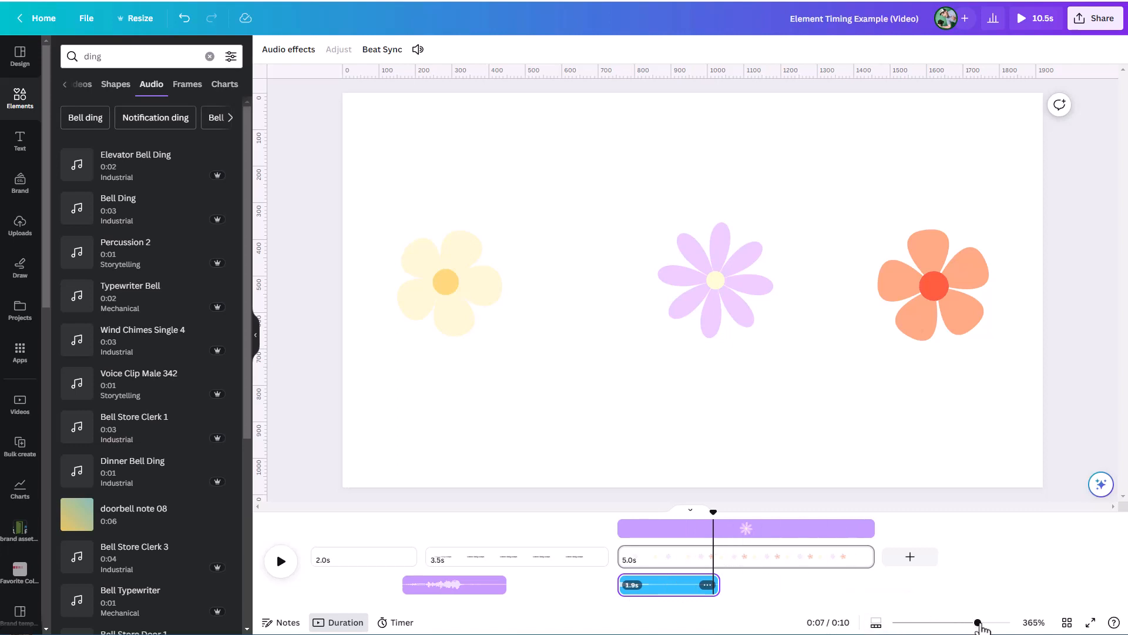
left_click_drag(979, 624, 1010, 623)
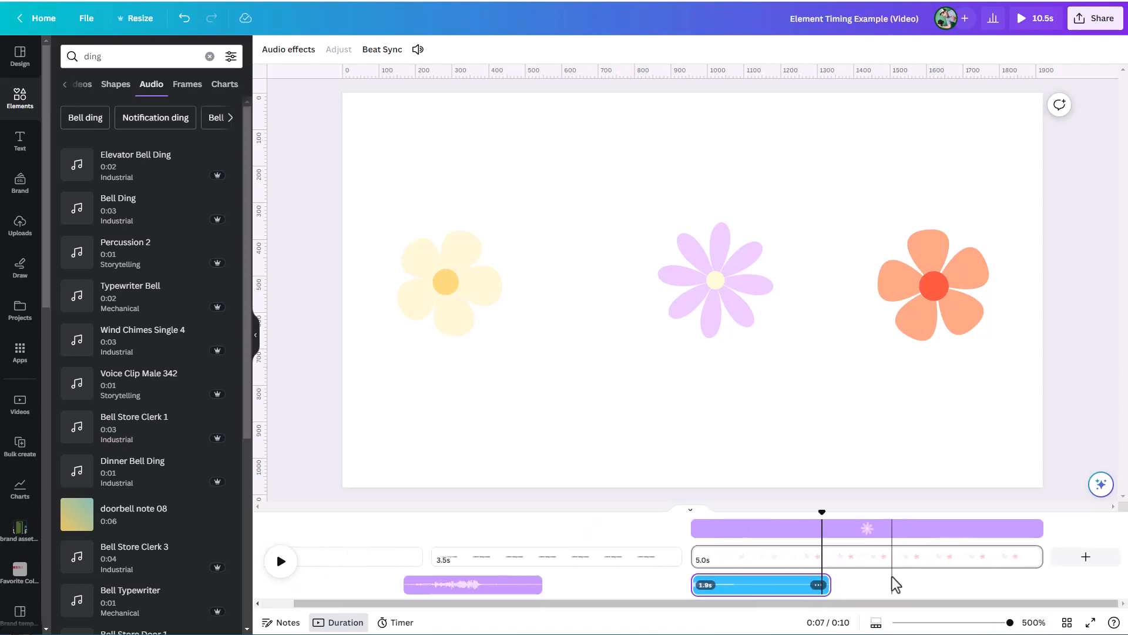
left_click_drag(820, 511, 653, 511)
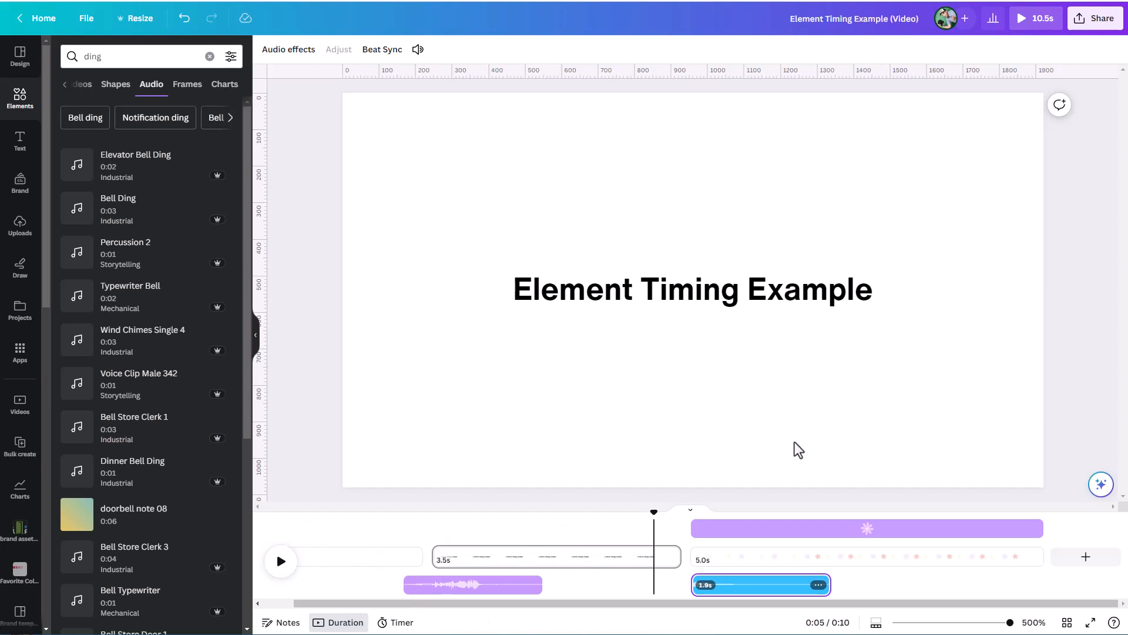
key("space")
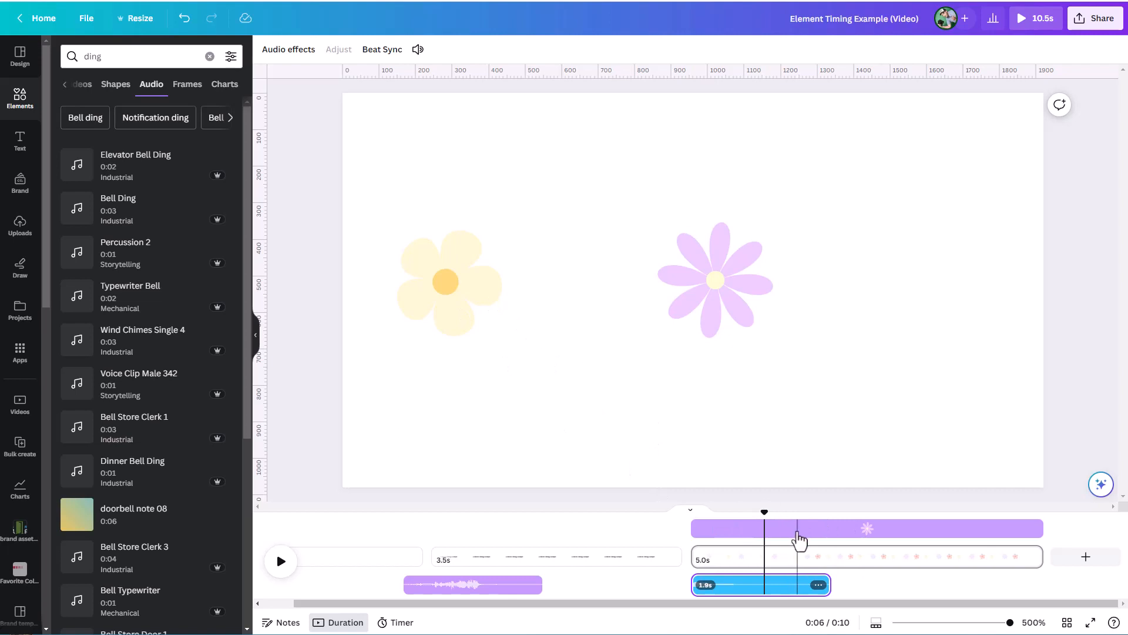
Hide the yellow flower's timing on the third page and show it again.
left_click(457, 297)
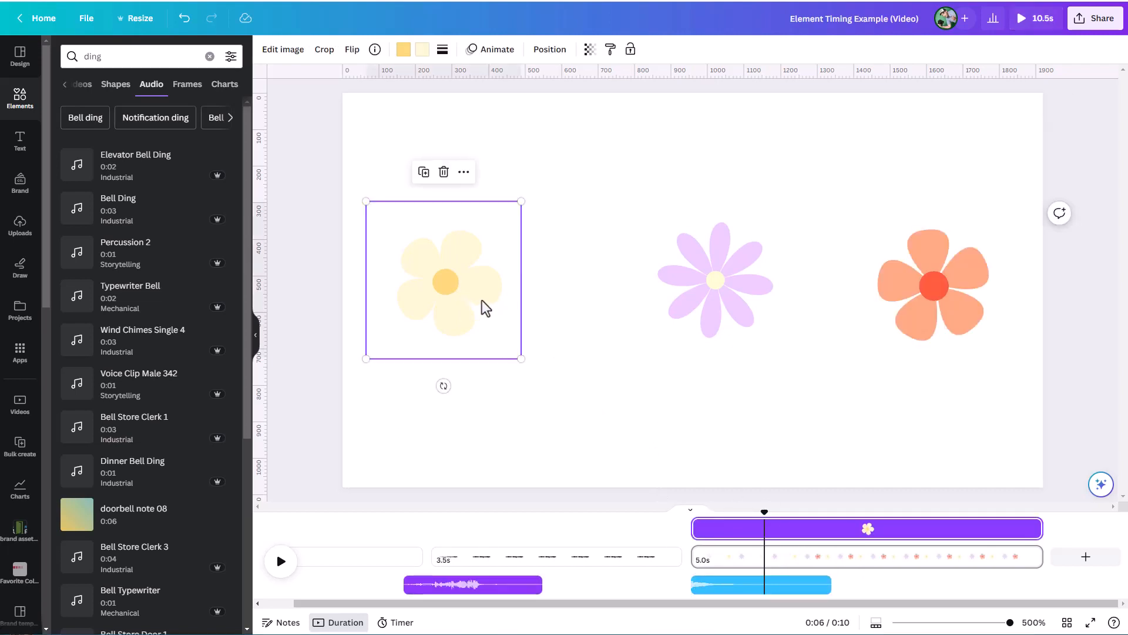
mouse_move(765, 508)
left_mouse_down()
mouse_move(735, 507)
mouse_move(781, 509)
left_mouse_up()
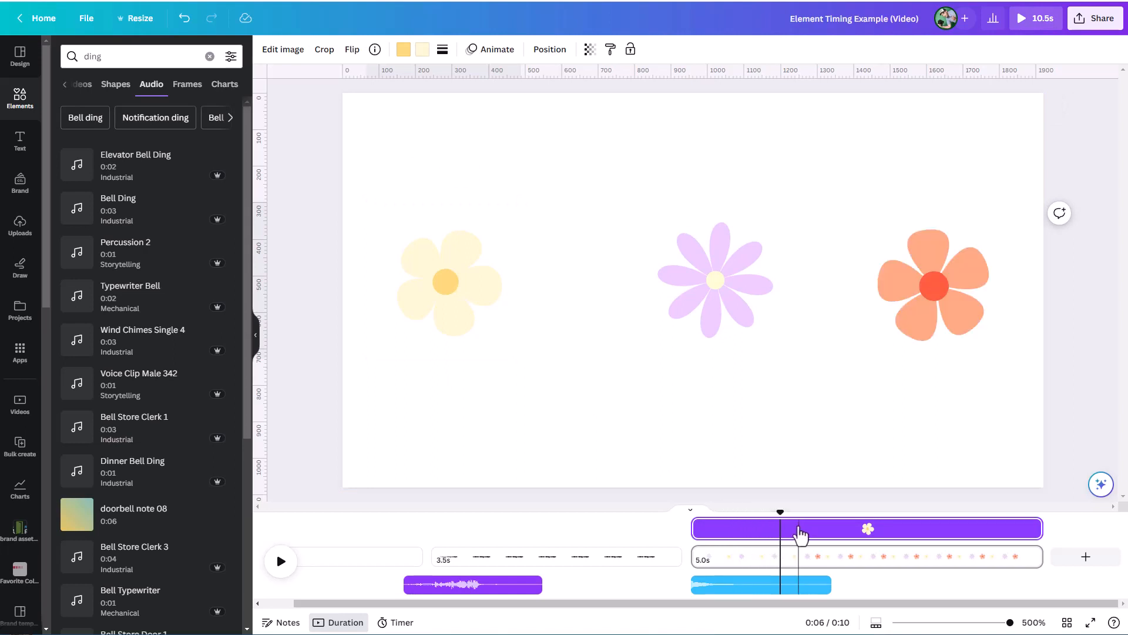
right_click(458, 297)
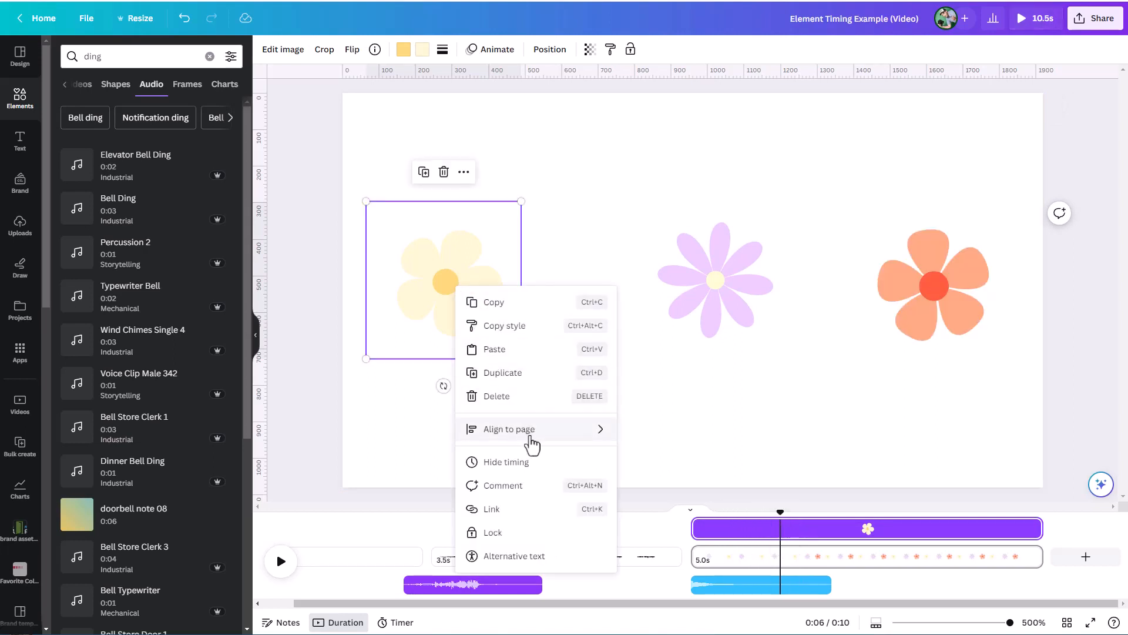
left_click(526, 464)
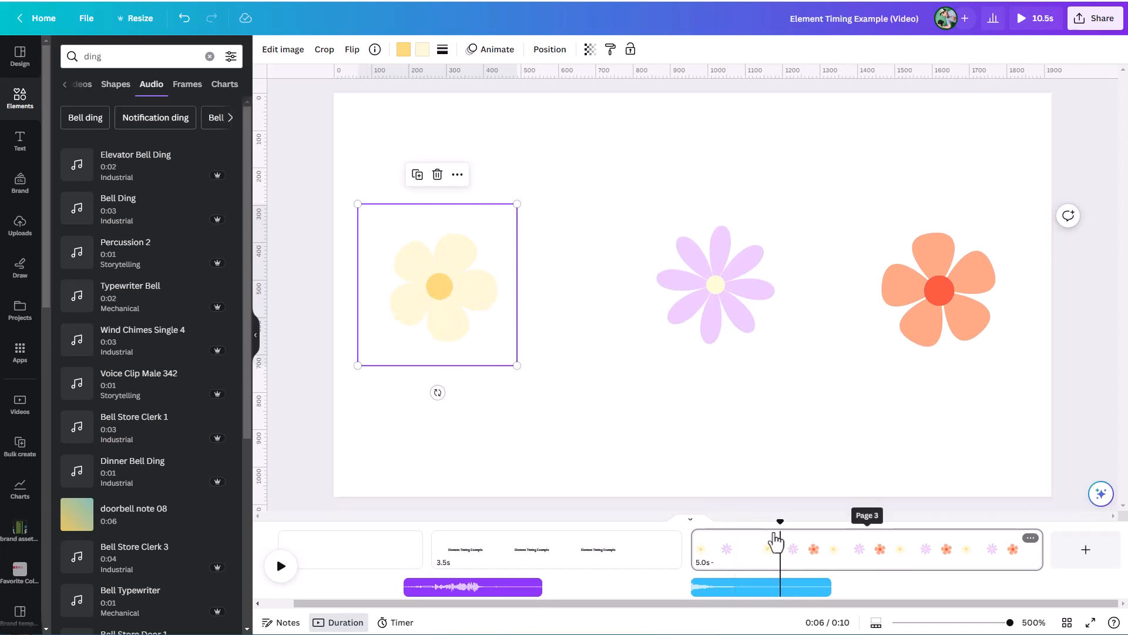
right_click(445, 314)
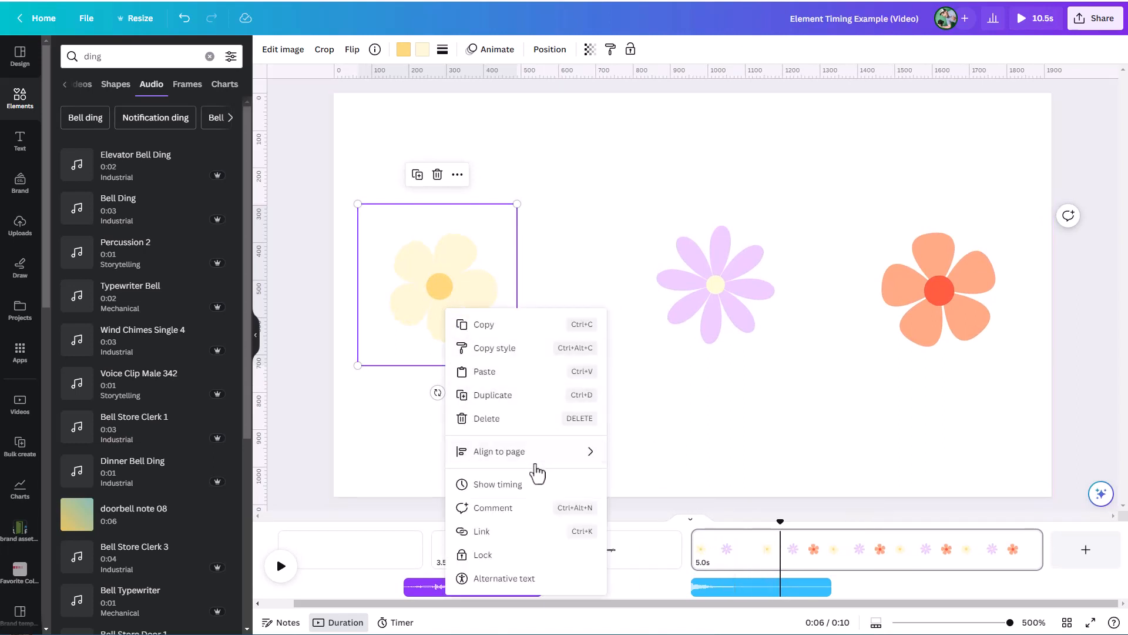
left_click(520, 484)
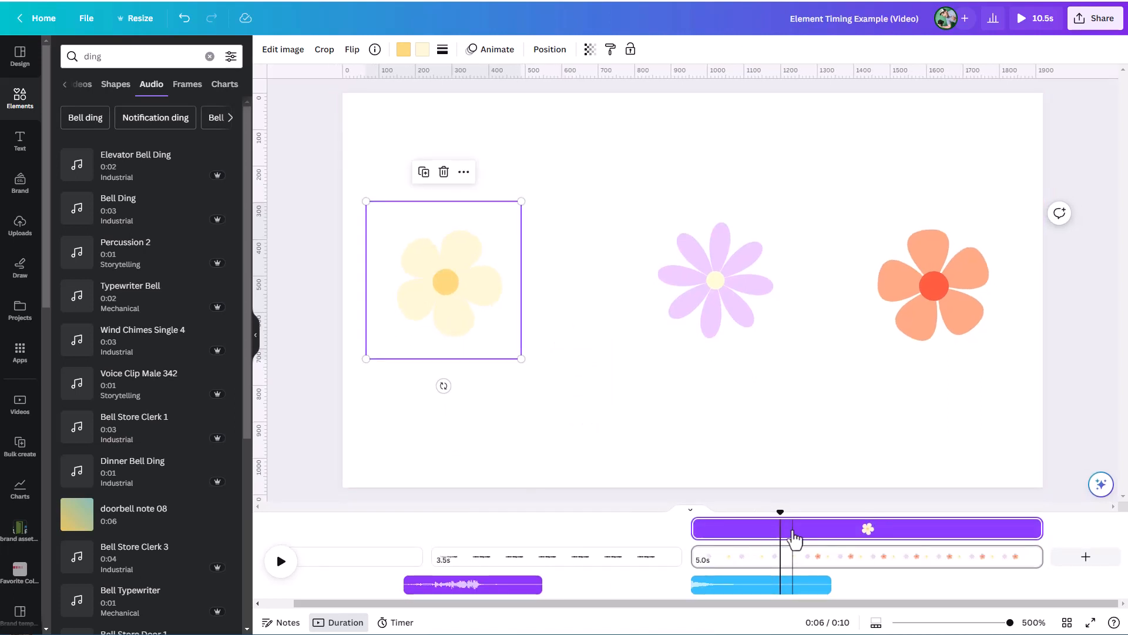
Trim the yellow flower's start to about 6.6 s, align the bell sound with it, and play the result.
mouse_move(782, 511)
left_mouse_down()
mouse_move(655, 511)
mouse_move(764, 510)
left_mouse_up()
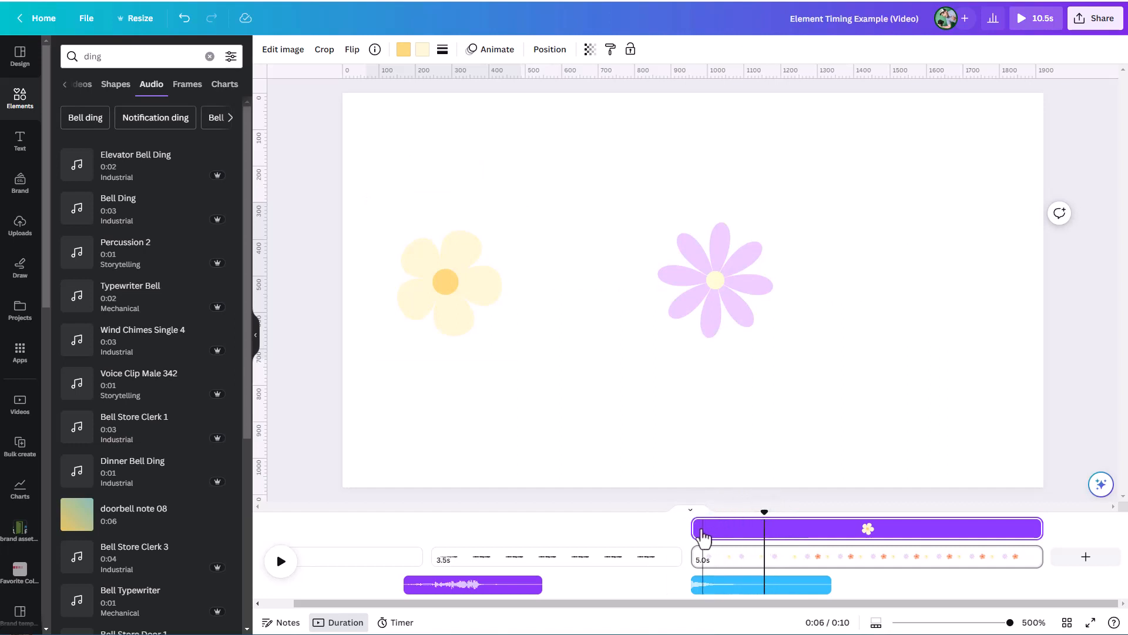
left_click_drag(693, 529, 764, 515)
left_click(721, 594)
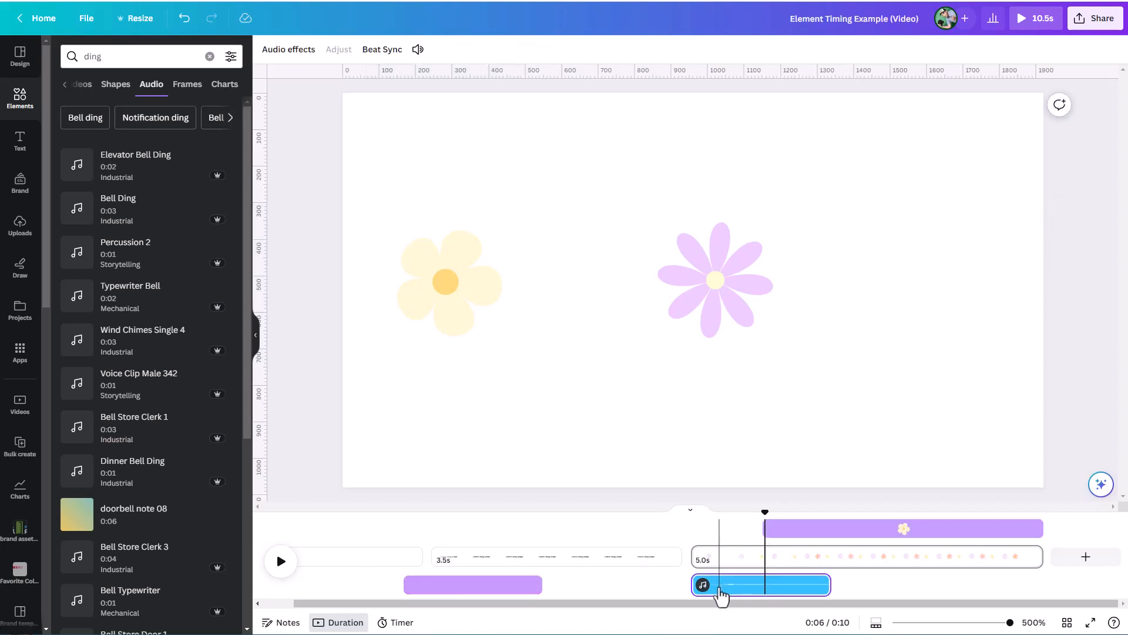
left_click_drag(721, 593, 793, 580)
left_click_drag(764, 513, 708, 519)
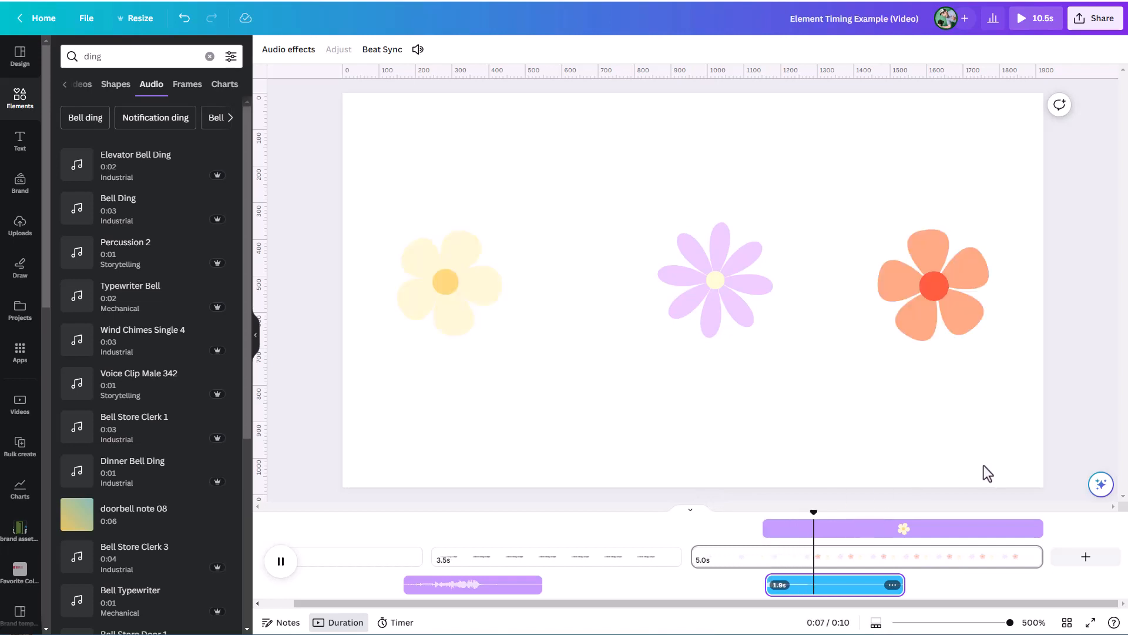
key("space")
Trim the start of the purple flower's timing to leave 2.2 s and move the bell sound to 8.3 s.
left_click(711, 291)
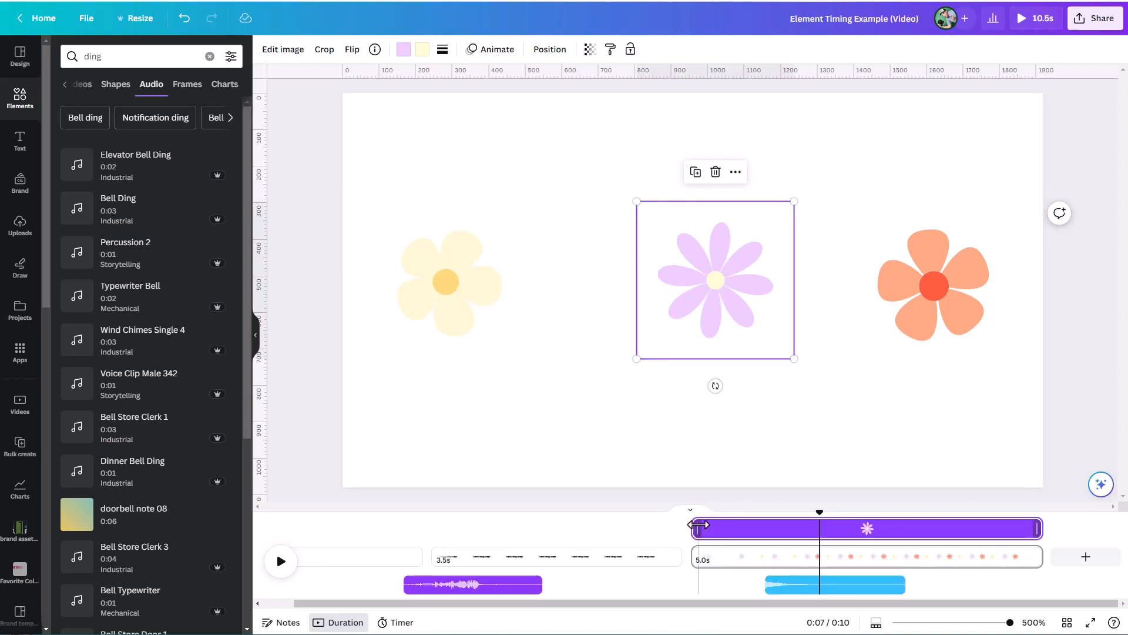
left_click_drag(698, 525, 891, 527)
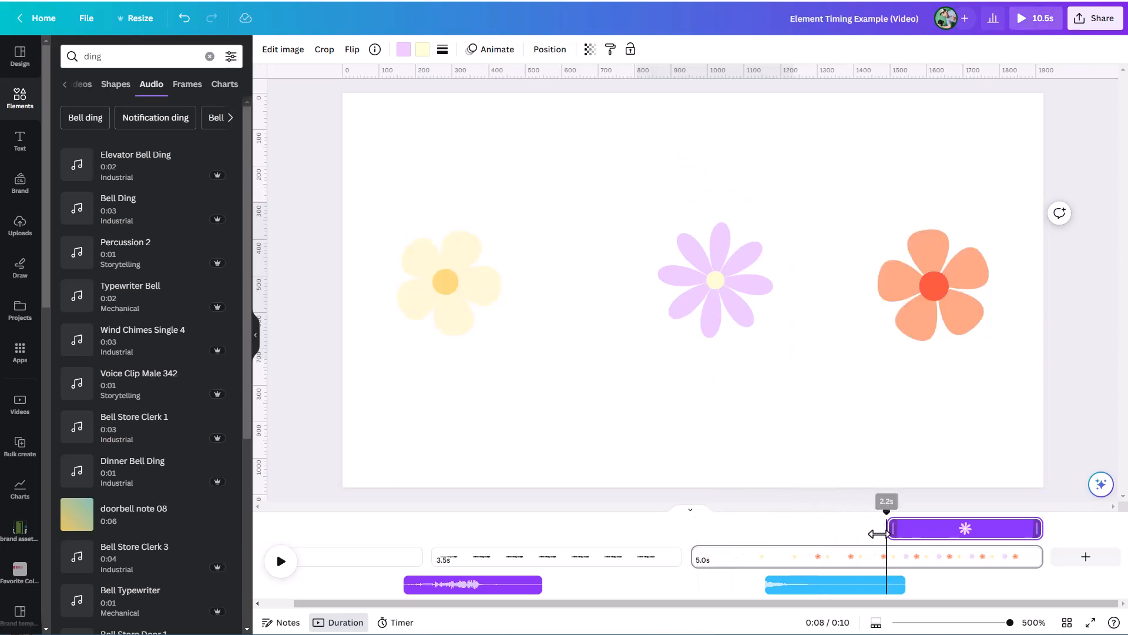
left_click_drag(819, 588, 941, 570)
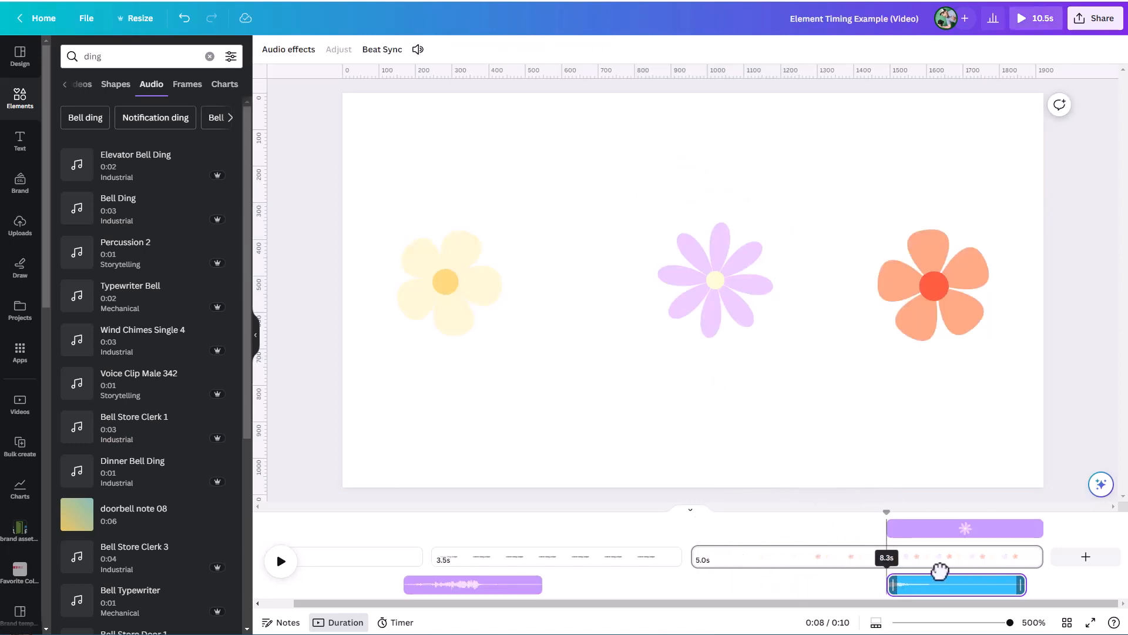
Trim the start of the orange flower's timing to near the end of the third page and move the bell sound to match.
left_click(936, 295)
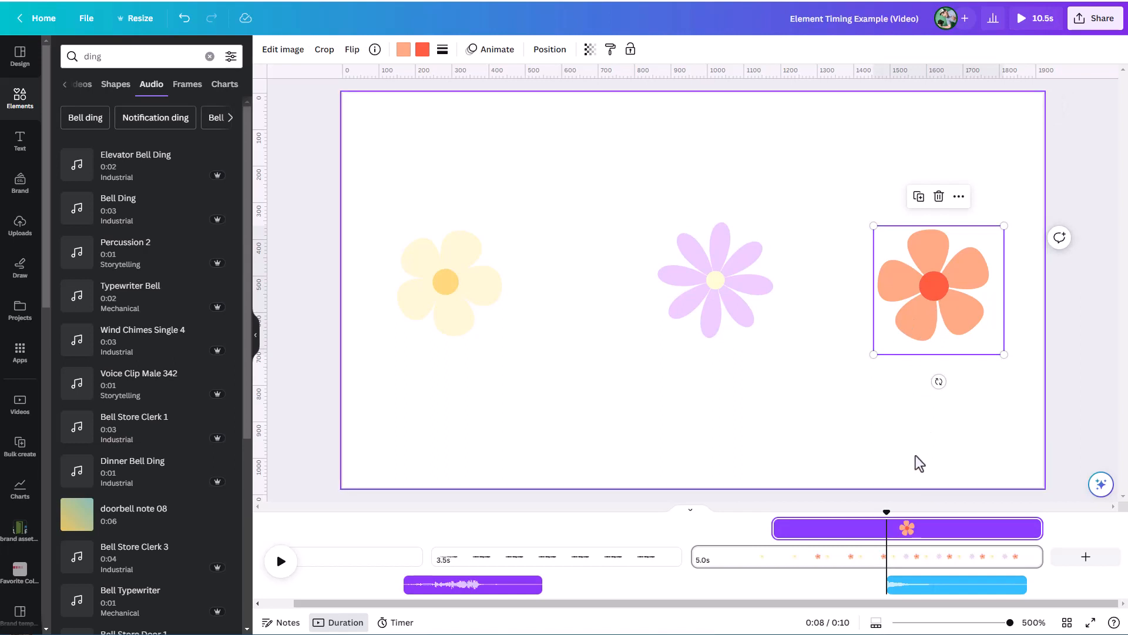
left_click_drag(776, 528, 985, 526)
left_click(950, 588)
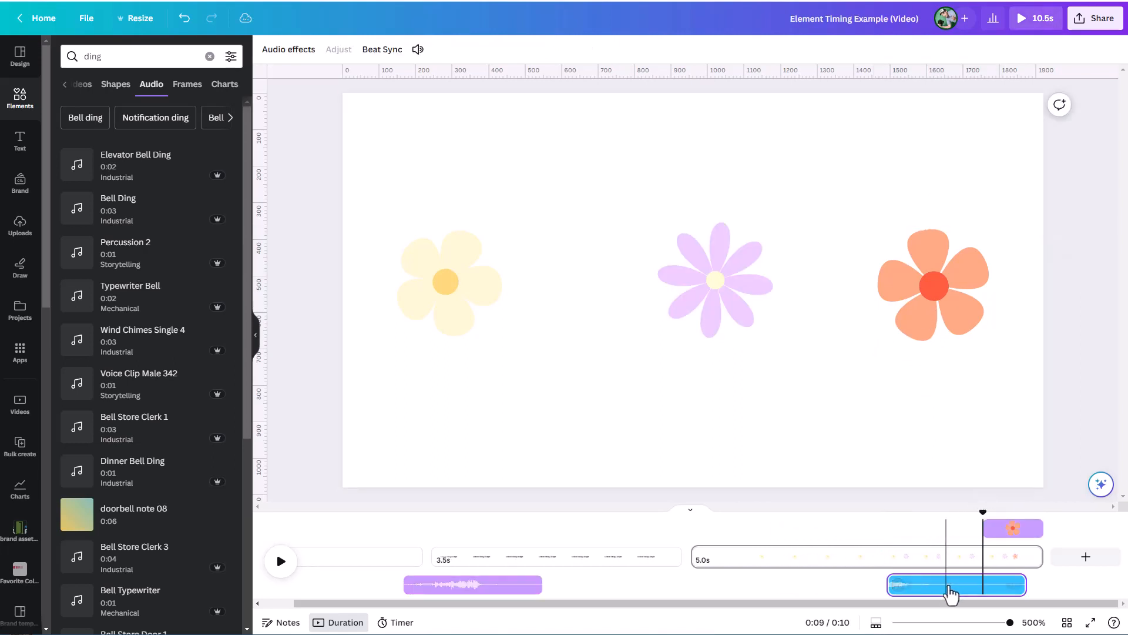
left_click_drag(951, 587, 1061, 571)
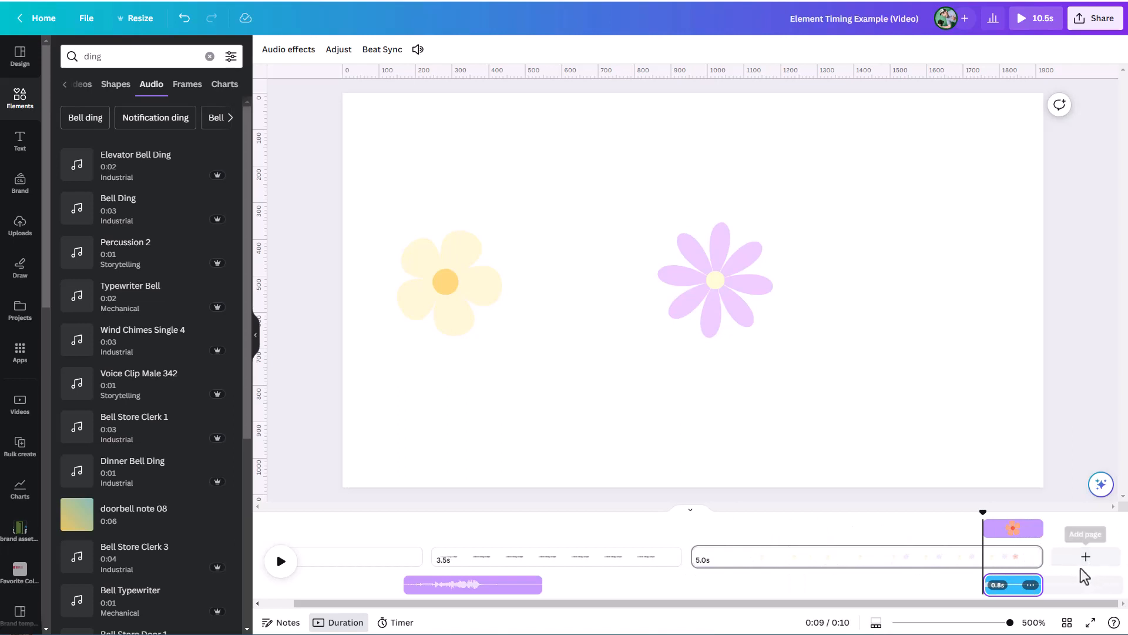
Extend the third page to 8.1 s and lengthen the bell sound to 1.9 s, starting together with the orange flower.
mouse_move(1042, 562)
left_mouse_down()
mouse_move(1086, 562)
mouse_move(1044, 564)
left_mouse_up()
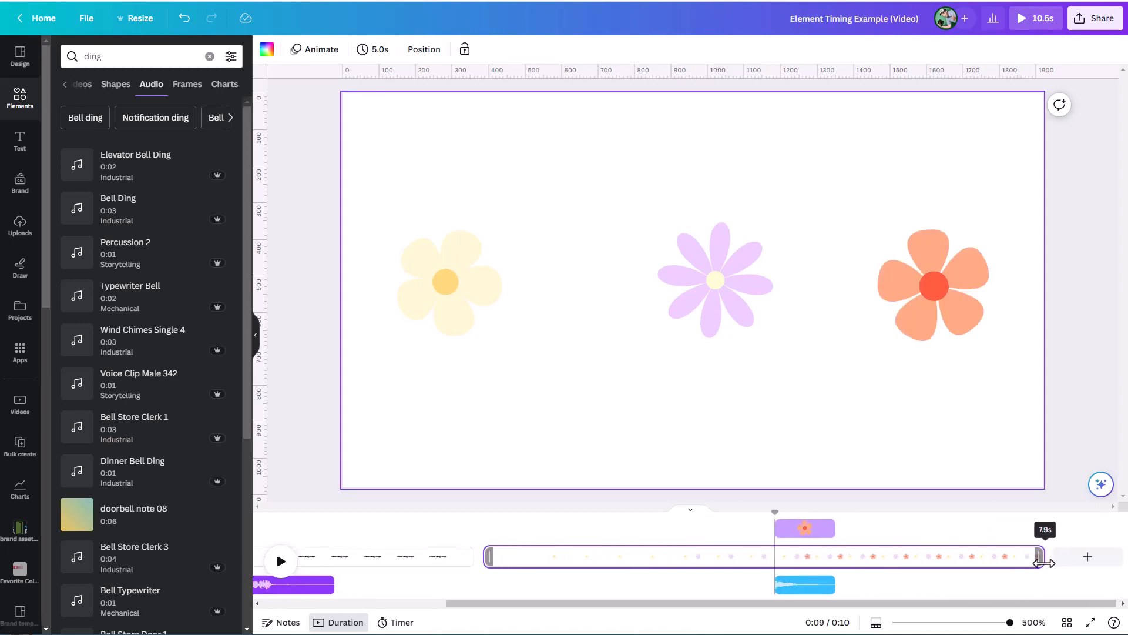
left_click_drag(834, 584, 918, 584)
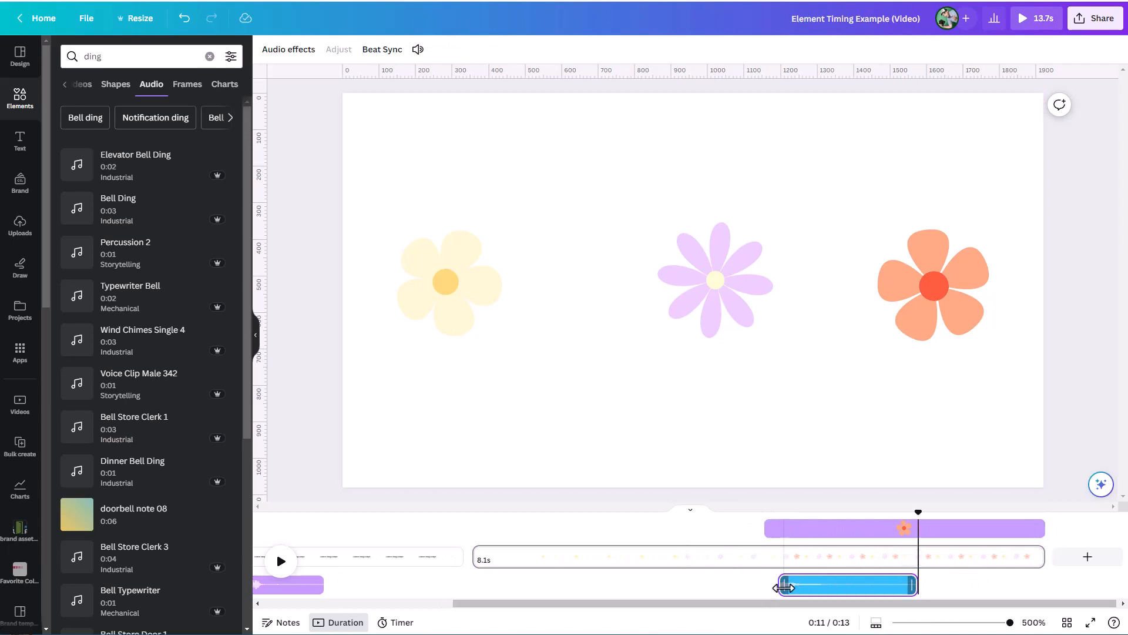
left_click_drag(784, 588, 653, 600)
mouse_move(790, 590)
left_mouse_down()
mouse_move(758, 586)
mouse_move(798, 584)
left_mouse_up()
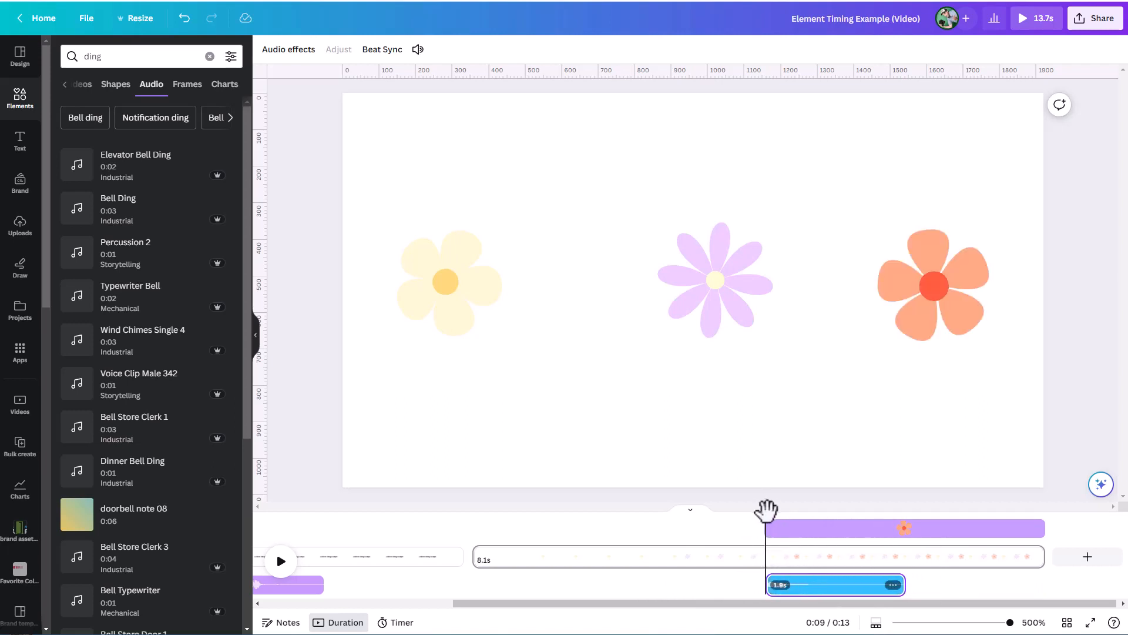
Check the yellow and purple flowers' timings and move the bell sound to the yellow flower's start at 6.6 s.
left_click_drag(767, 512, 580, 512)
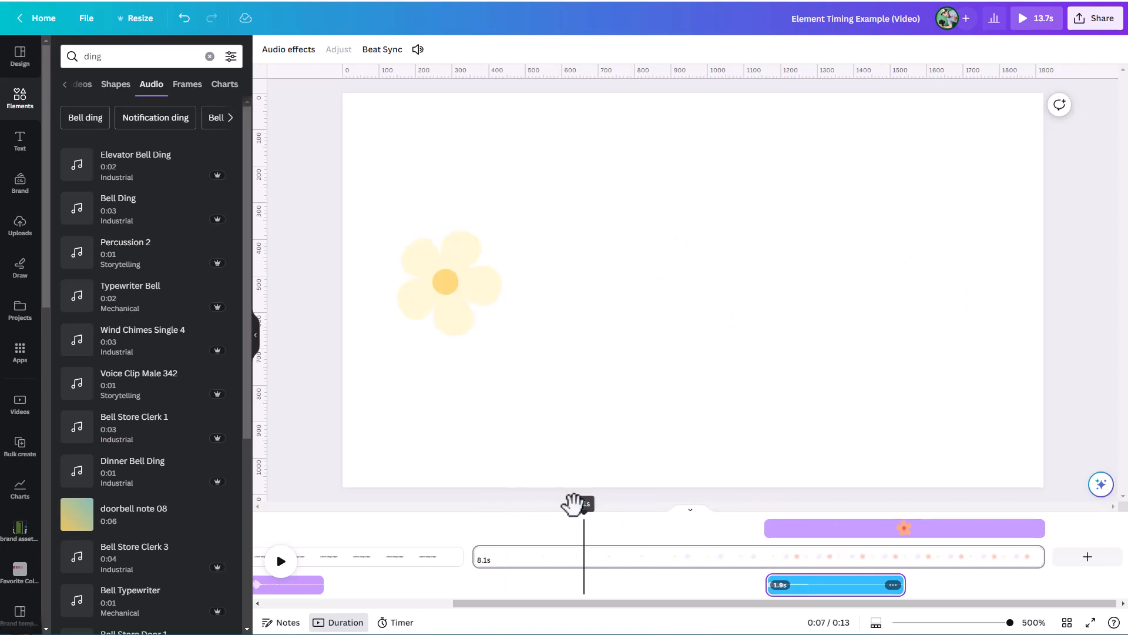
left_click(468, 305)
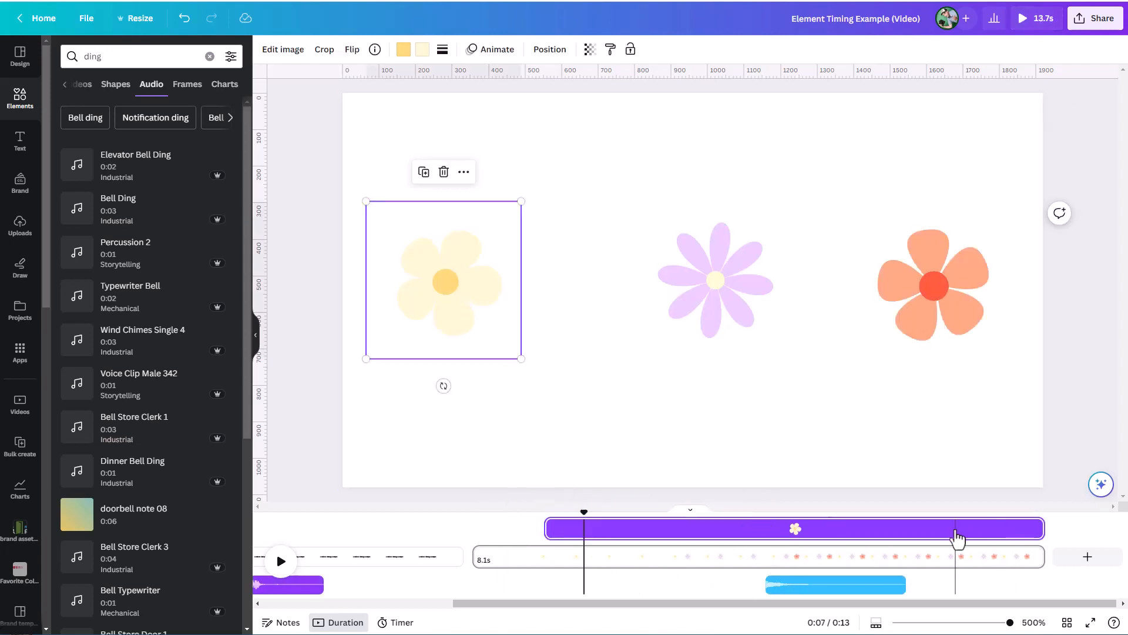
left_click(722, 312)
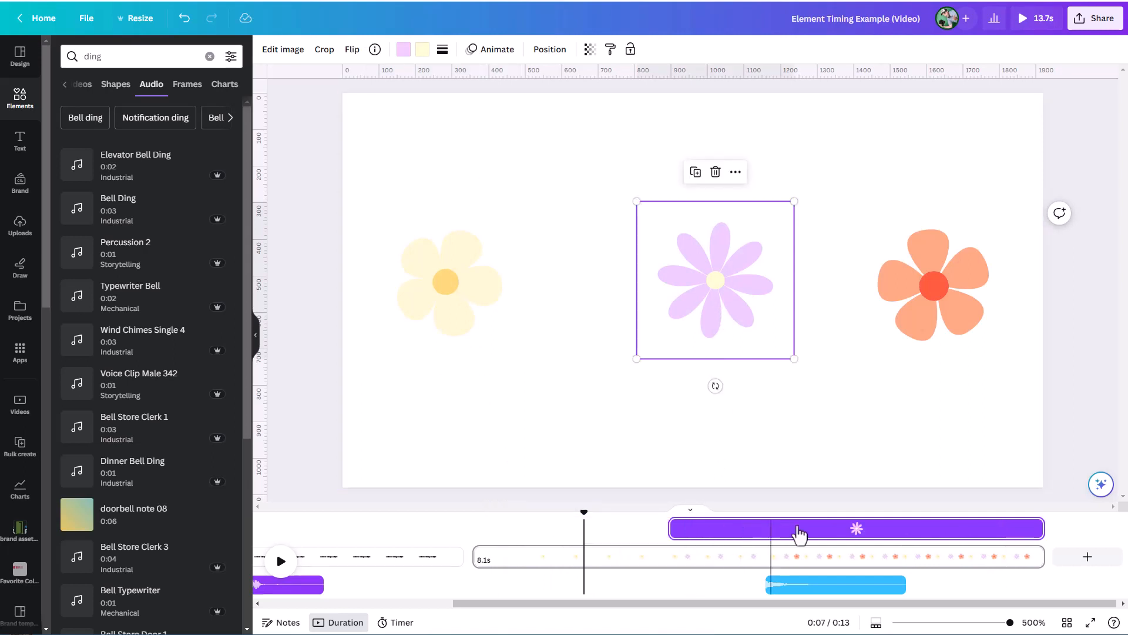
left_click(484, 315)
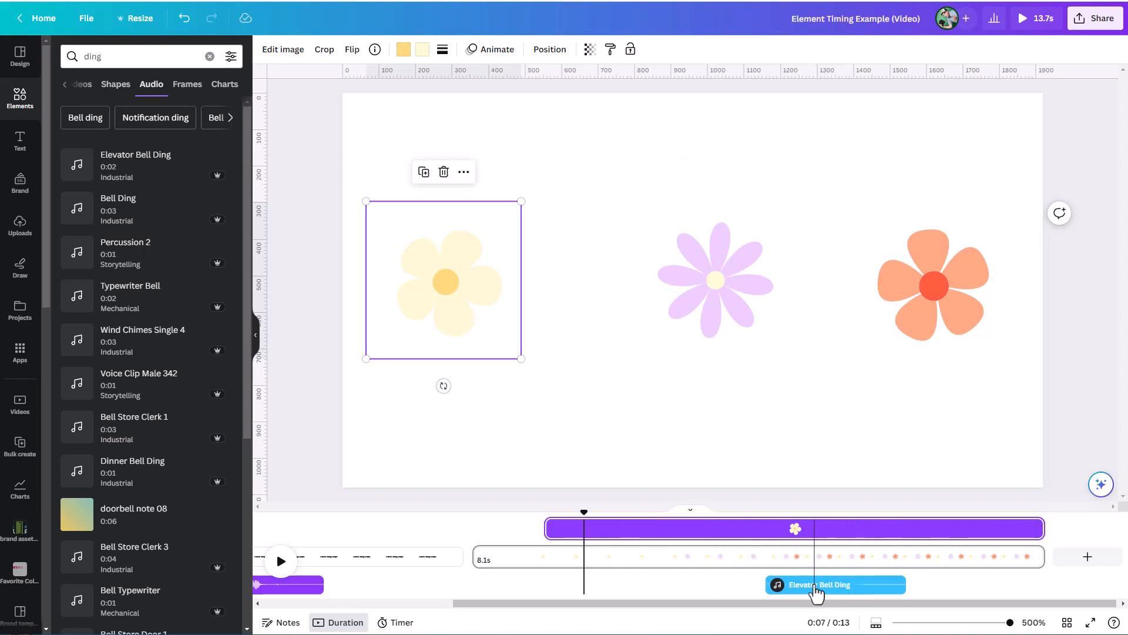
left_click_drag(584, 513, 545, 516)
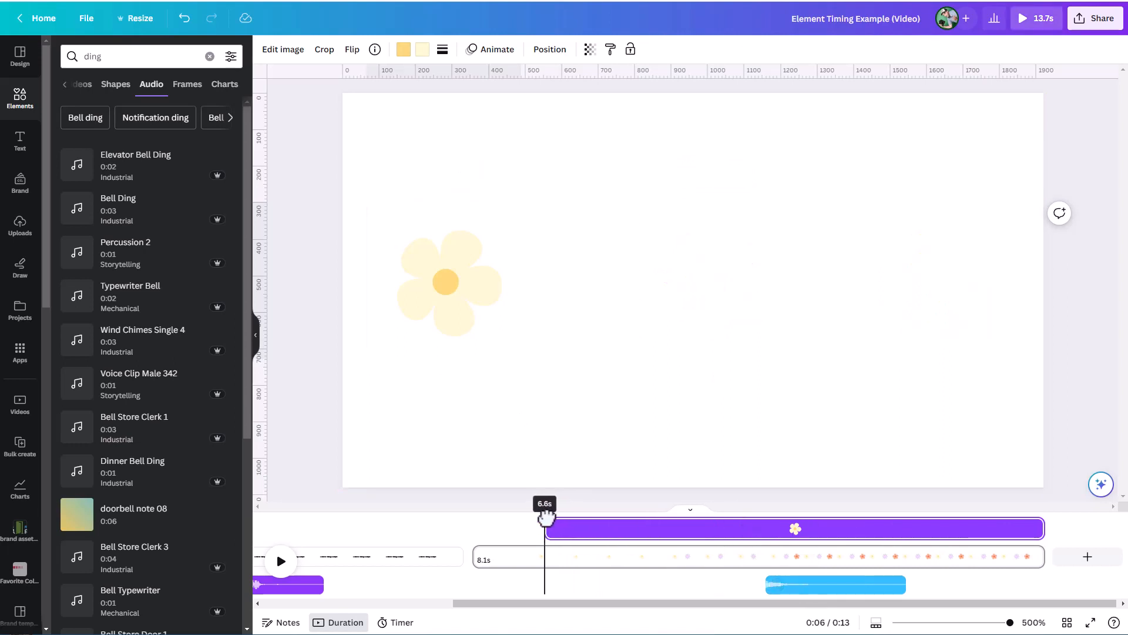
left_click_drag(814, 584, 589, 582)
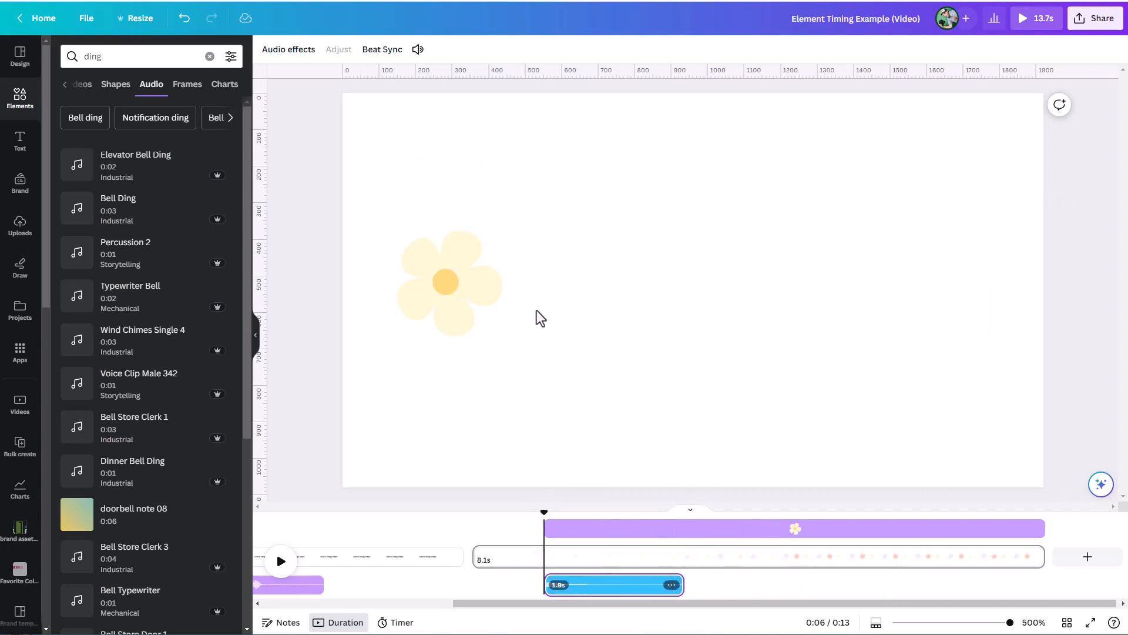
Copy the 1.9 s bell sound and move the copy so it starts together with the purple flower on the third page.
left_click_drag(544, 512, 700, 512)
left_click(705, 285)
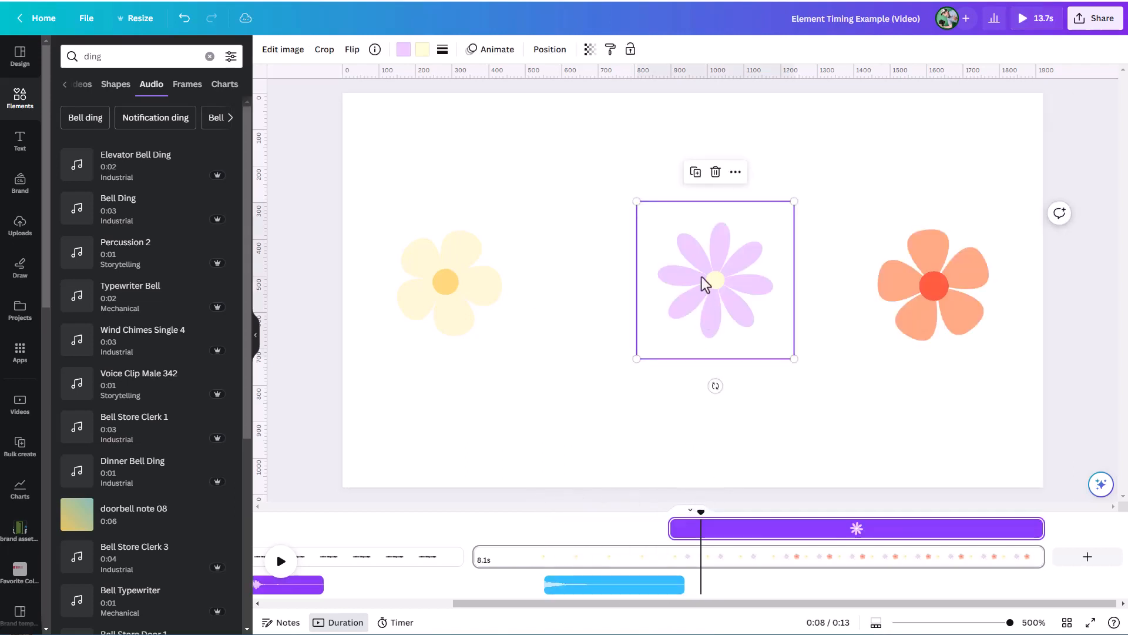
left_click(593, 585)
right_click(592, 586)
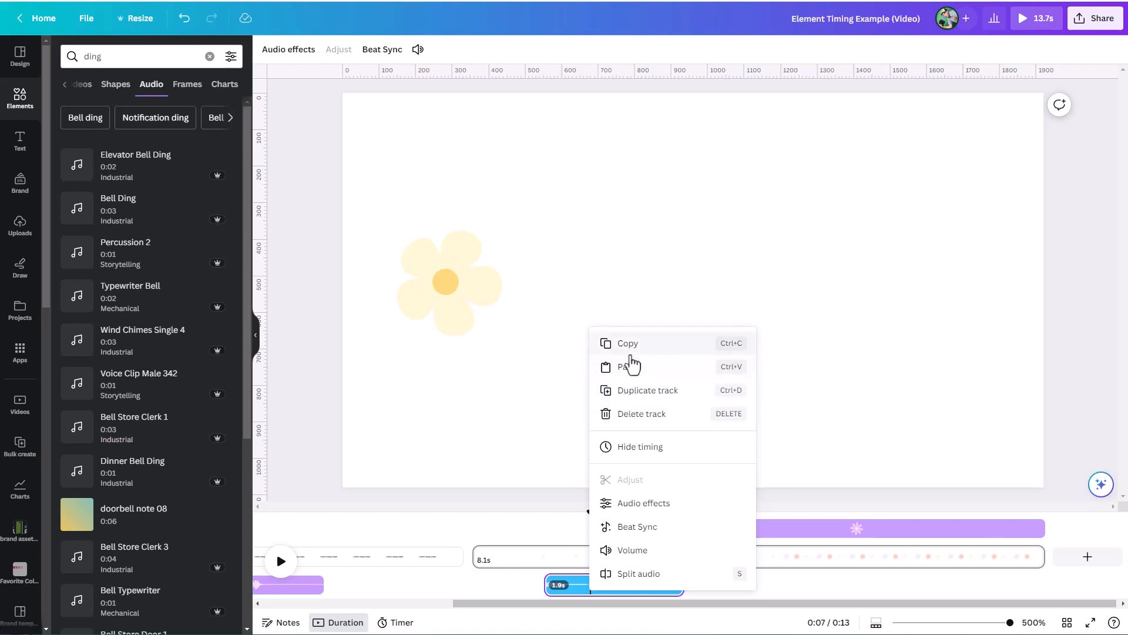
left_click(630, 352)
key("ctrl+v")
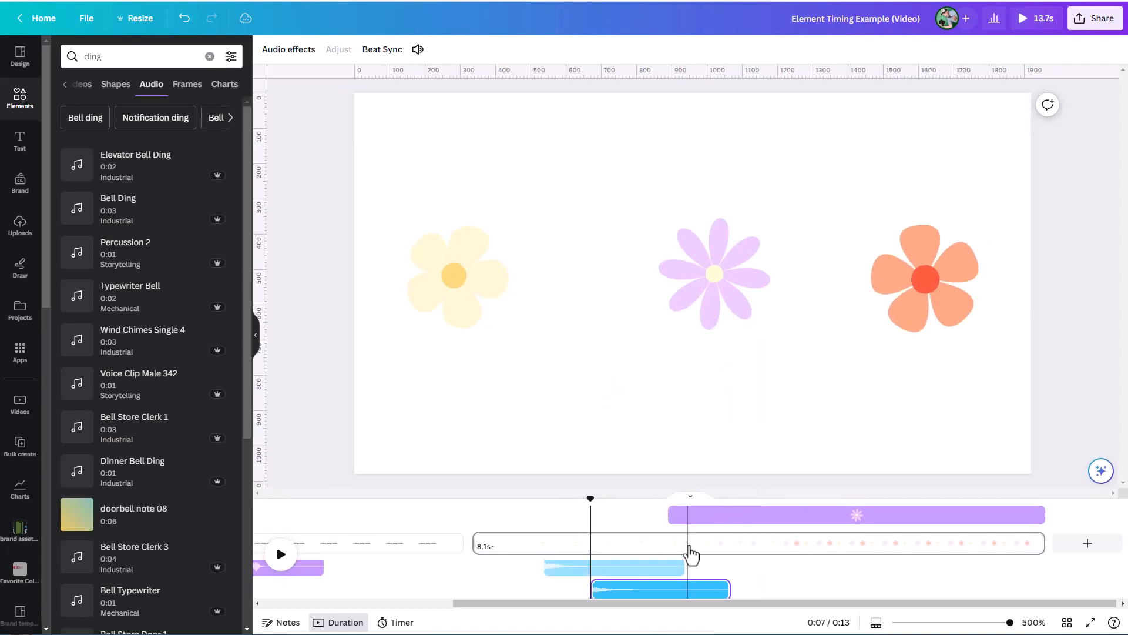
left_click_drag(615, 592, 689, 599)
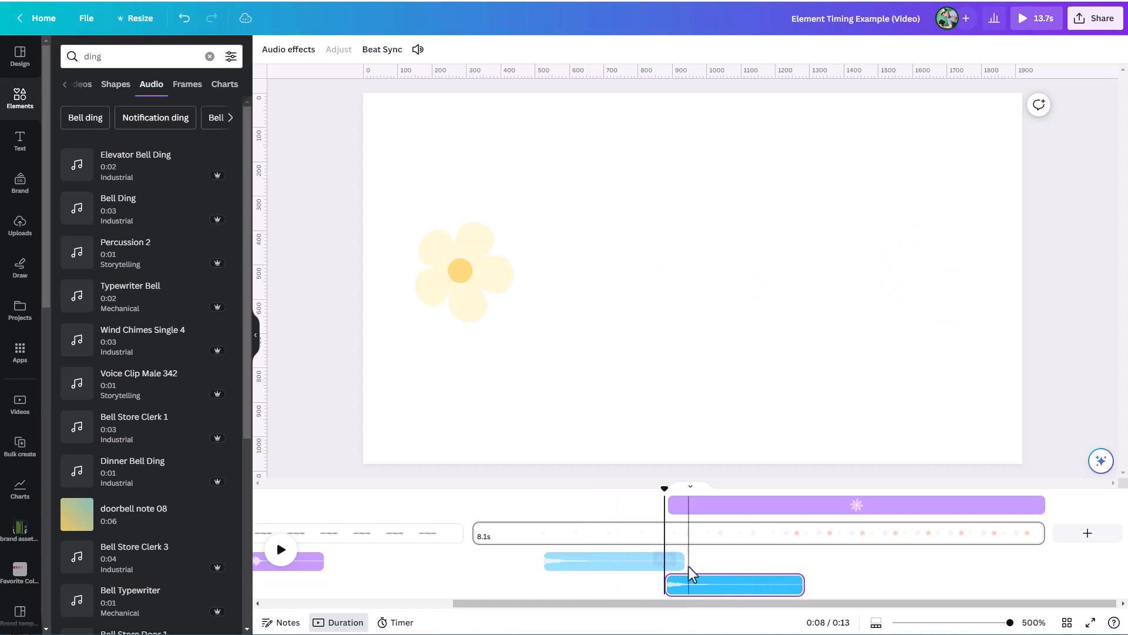
left_click_drag(664, 485, 799, 497)
left_click(689, 587)
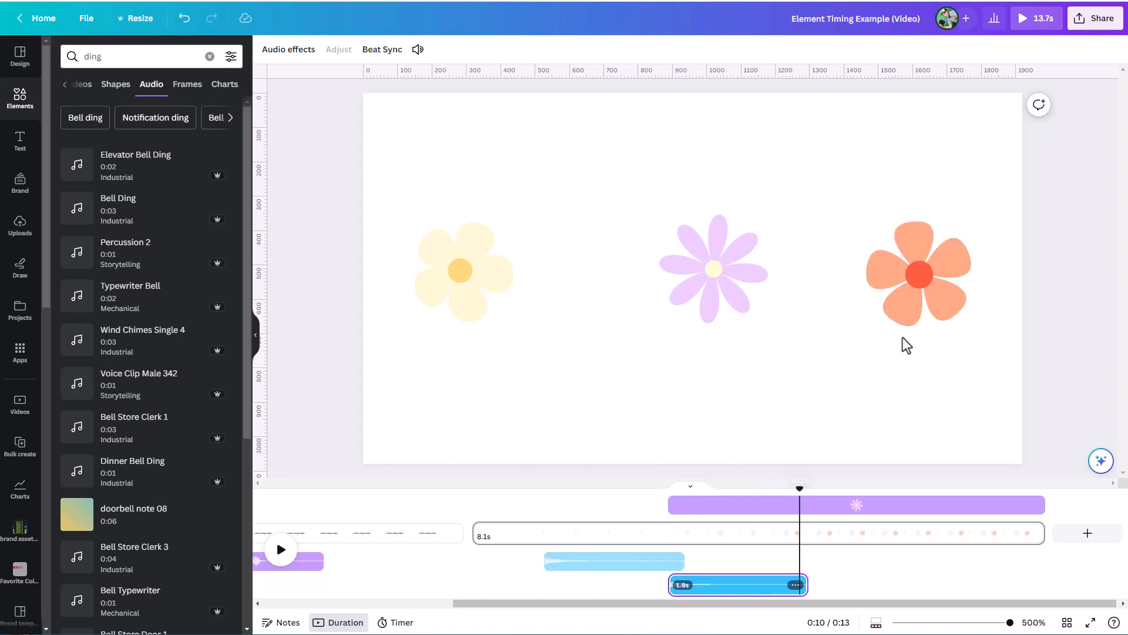
Copy the second bell sound and move the new copy so it starts together with the orange flower.
left_click(917, 288)
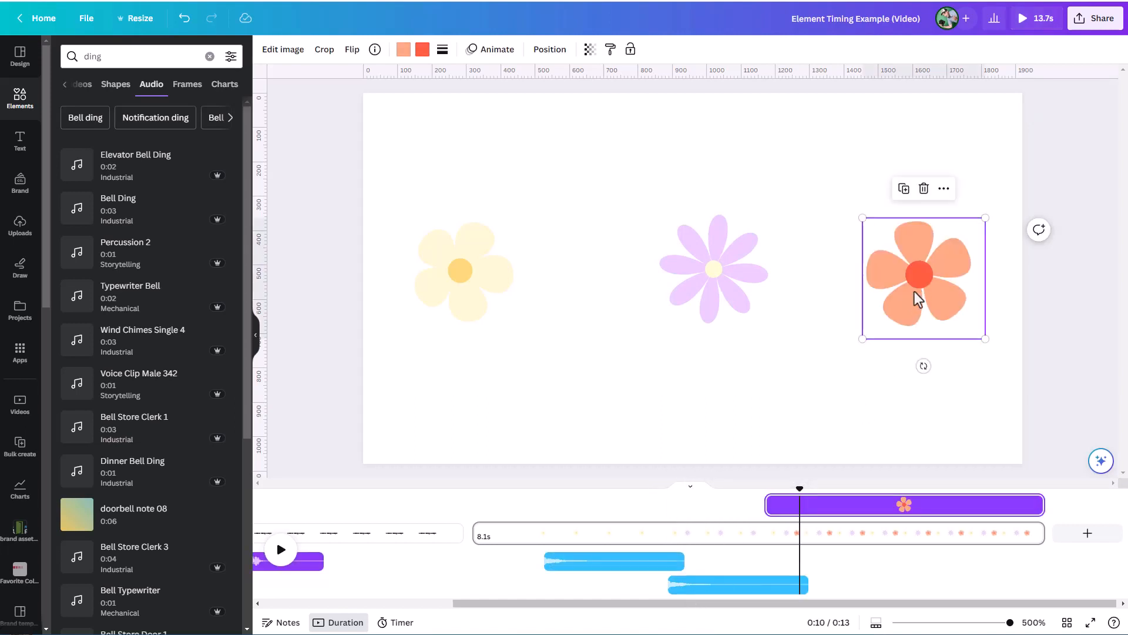
left_click(731, 591)
right_click(731, 590)
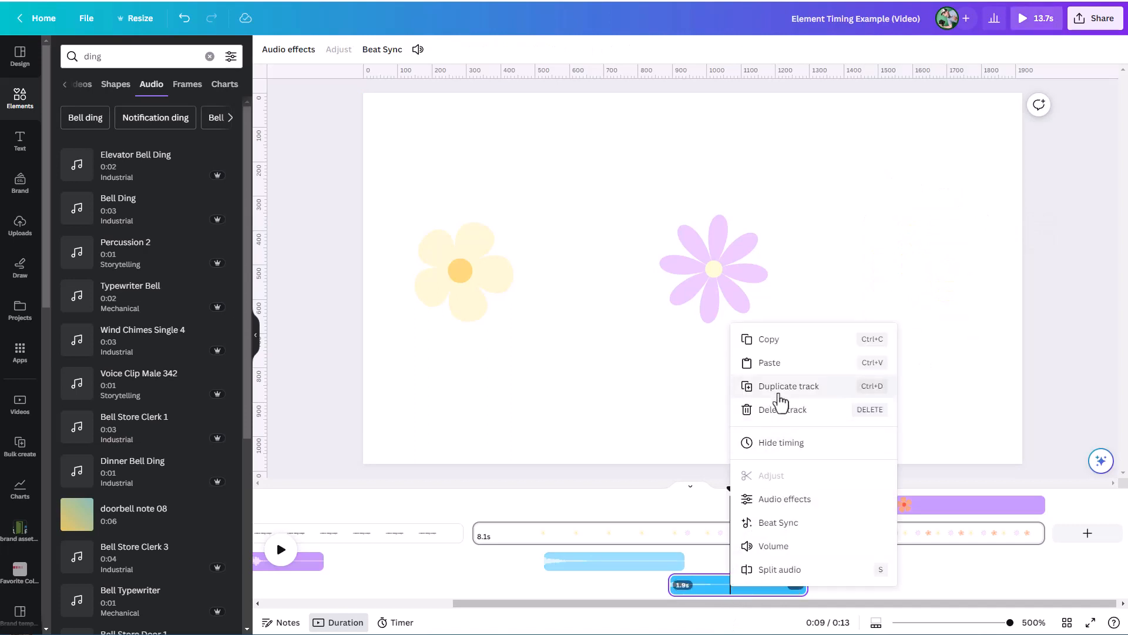
left_click(779, 346)
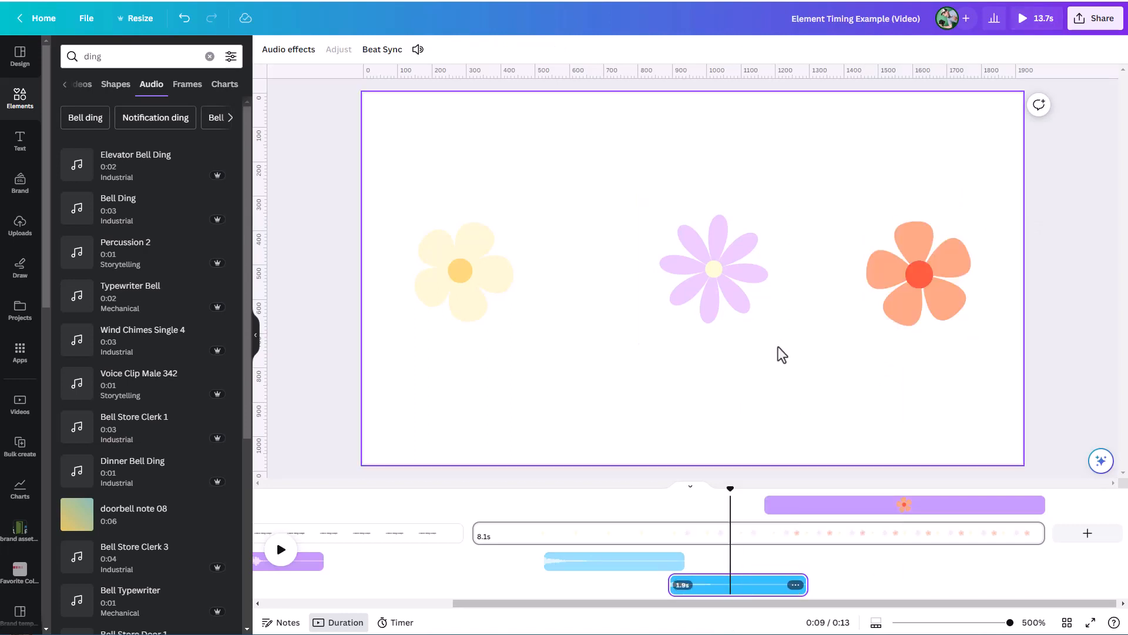
key("ctrl+v")
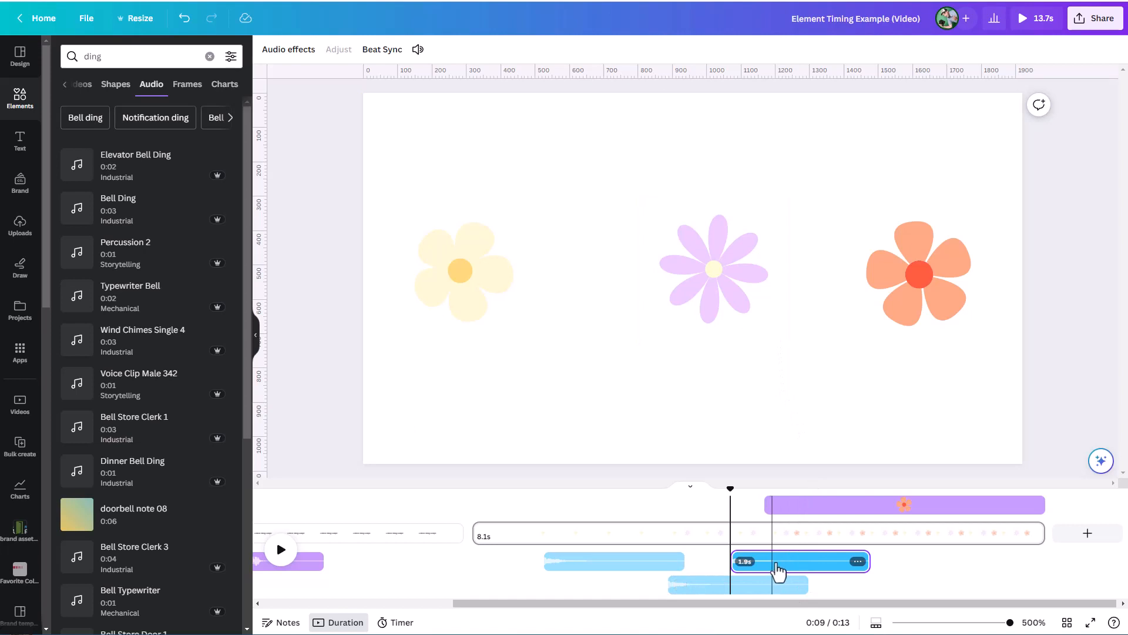
left_click_drag(769, 562, 807, 560)
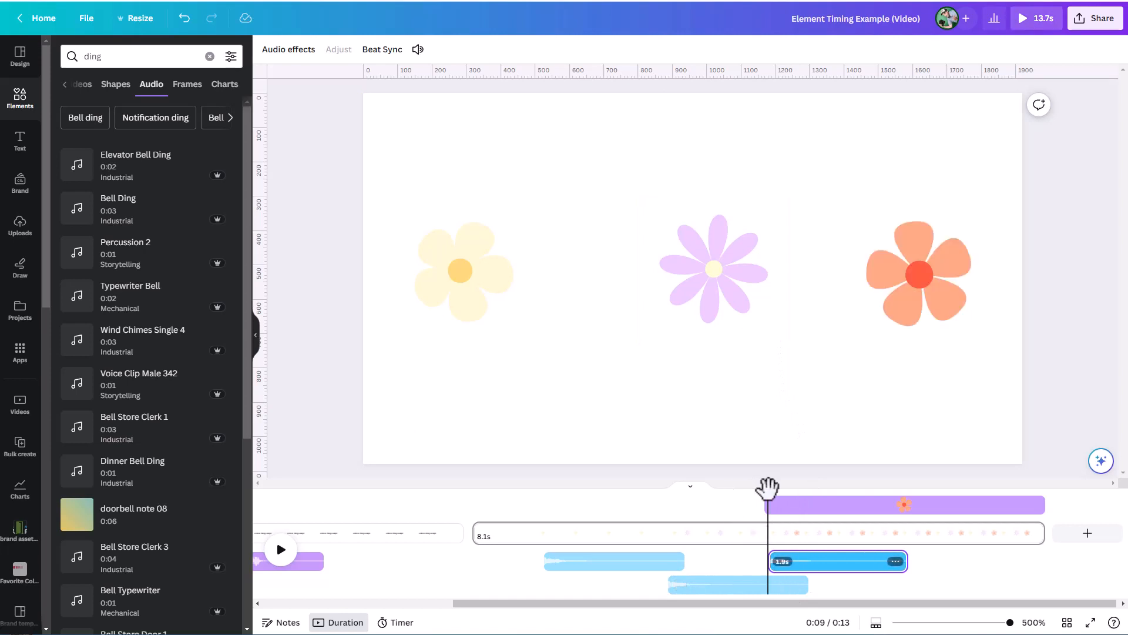
left_click_drag(839, 573, 831, 562)
Play back the third page to check that each bell sound coincides with its flower's appearance.
left_click_drag(765, 487, 482, 483)
key("space")
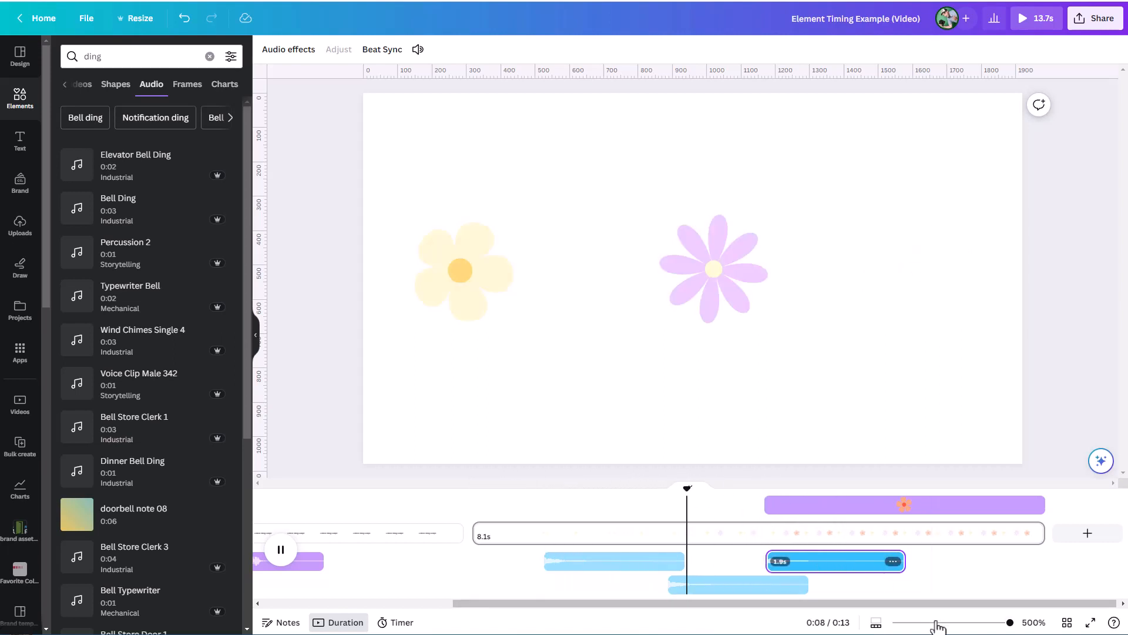
key("space")
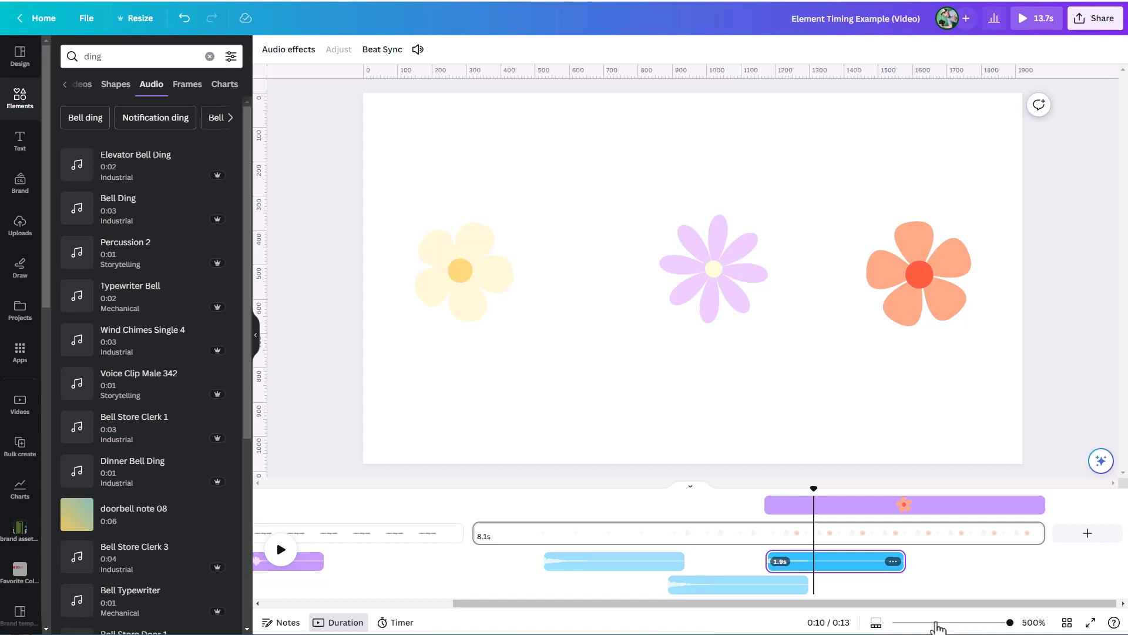
Trim the end of the yellow flower's timing to leave 1.8 s, finishing about where the purple flower appears.
left_click_drag(811, 491, 553, 505)
left_click(476, 298)
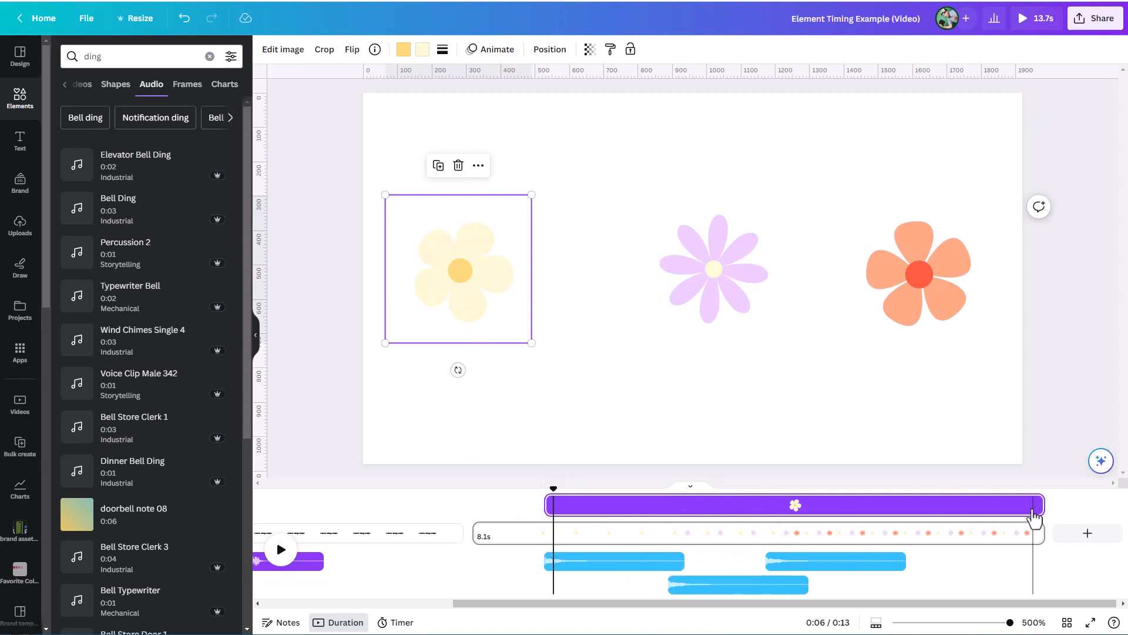
left_click_drag(1043, 506, 672, 537)
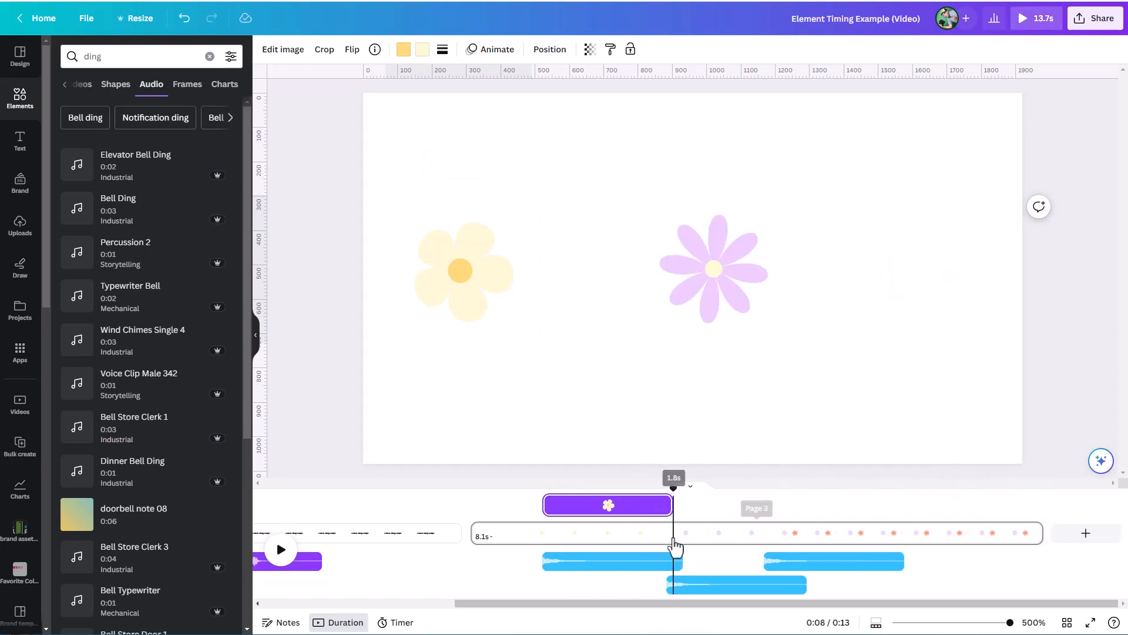
Trim the end of the purple flower's timing to the point where the orange flower's bell sound starts.
left_click(711, 303)
left_click(737, 585)
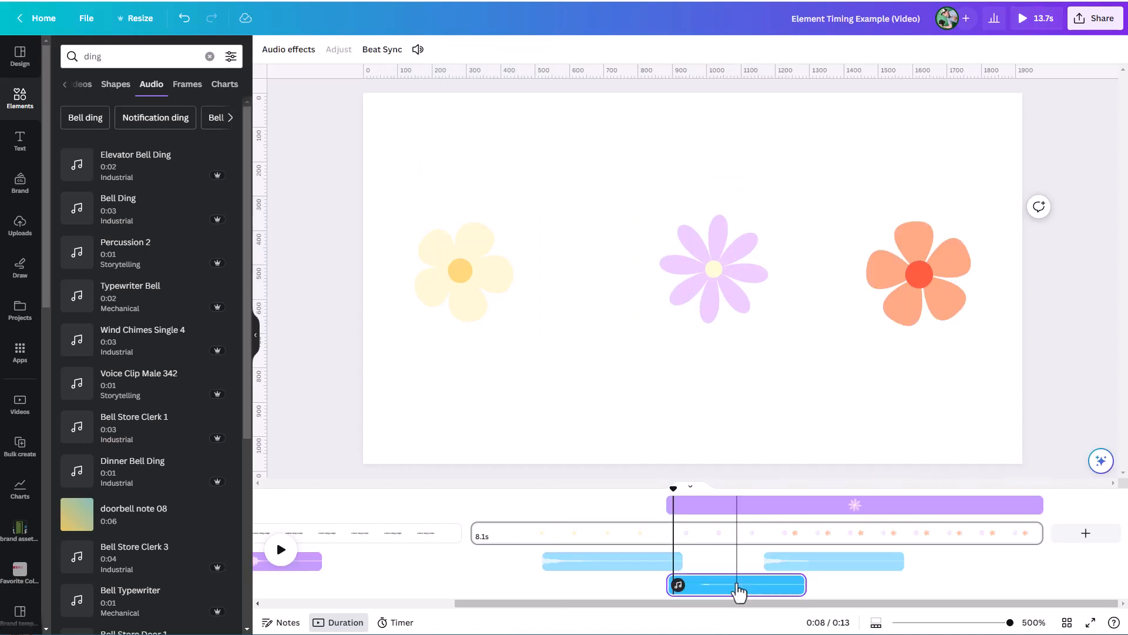
left_click_drag(1044, 504, 765, 536)
Trim the end of the orange flower's timing to match the end of the third bell sound.
left_click(847, 563)
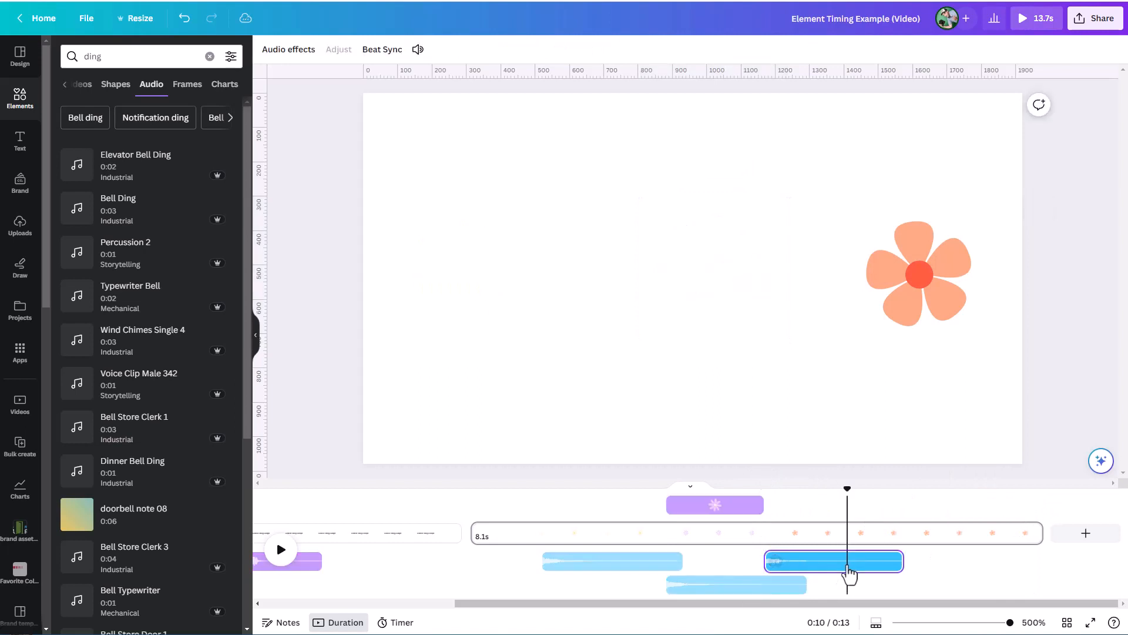
left_click(906, 301)
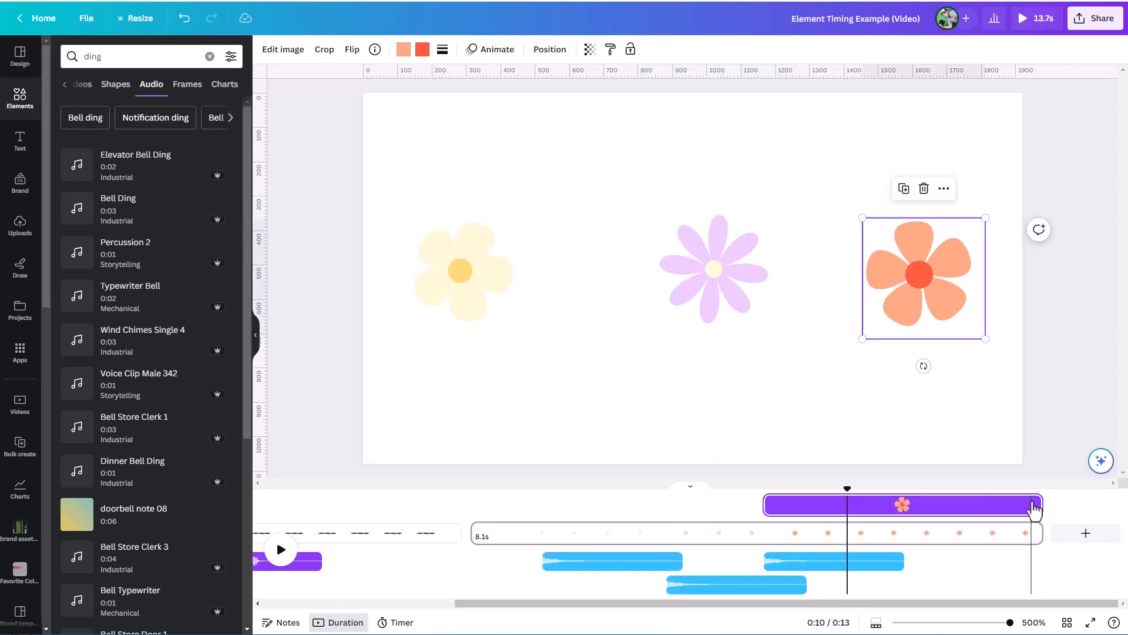
left_click_drag(1041, 505, 905, 549)
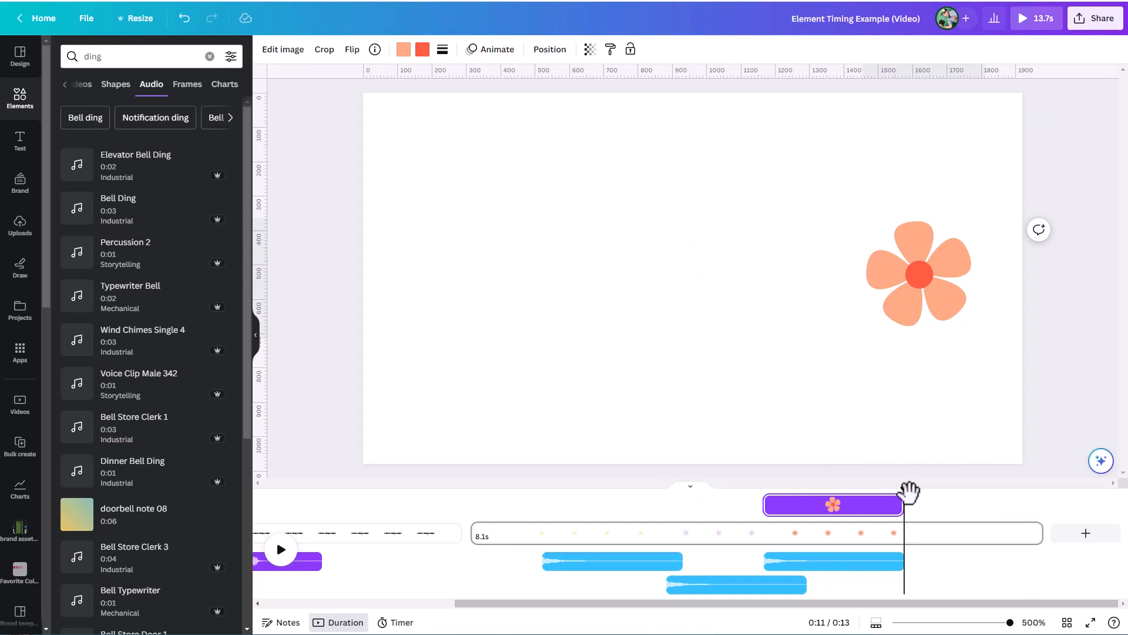
Play the third page from just before the yellow flower to review the flowers appearing and disappearing in turn.
left_click_drag(905, 486, 529, 510)
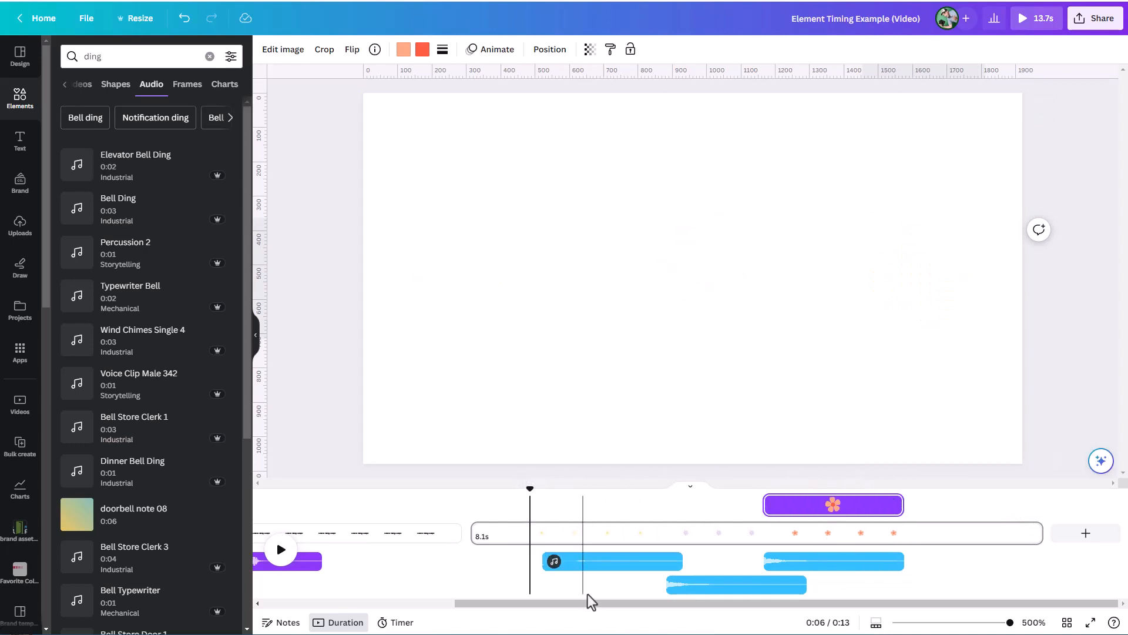
key("space")
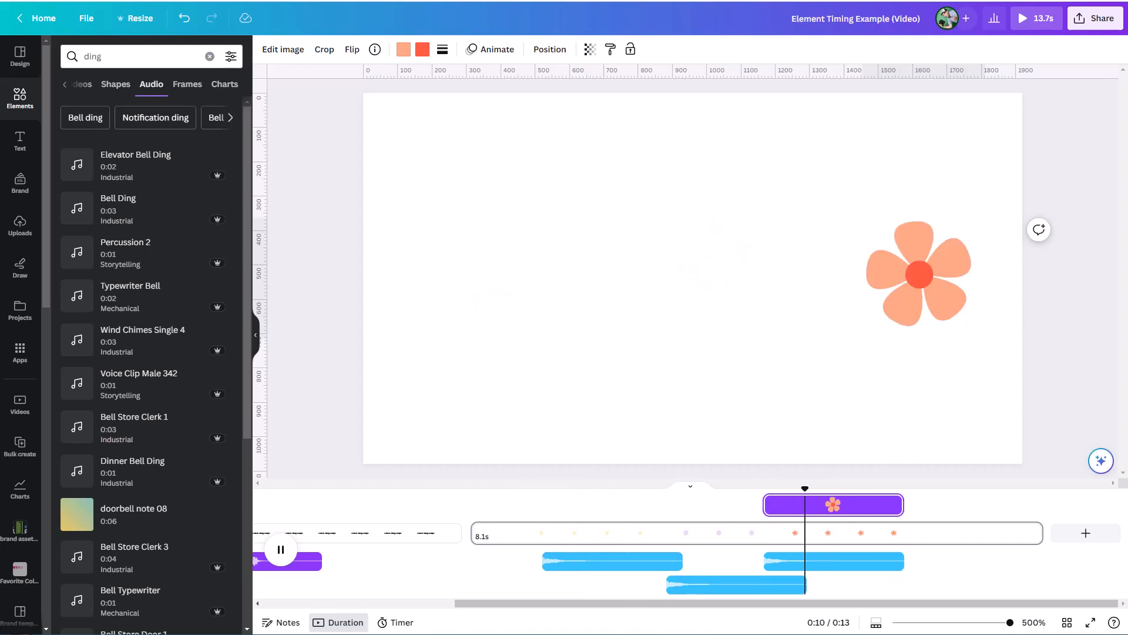
key("space")
Apply the Pop animation to the yellow flower and set it to animate on enter only.
left_click_drag(839, 492, 588, 502)
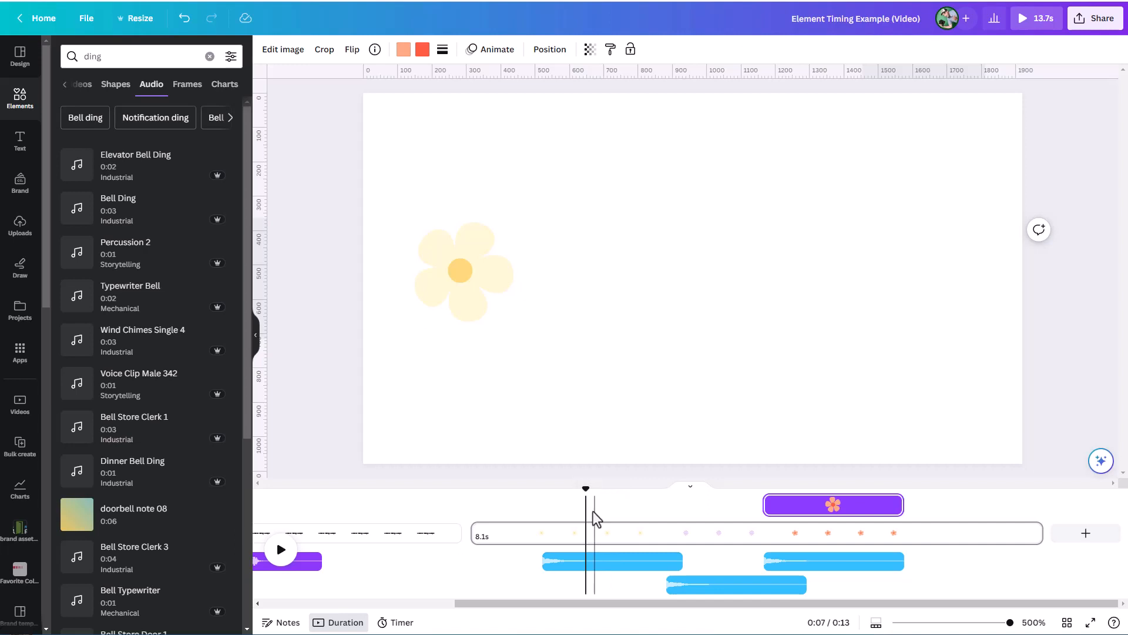
left_click(470, 287)
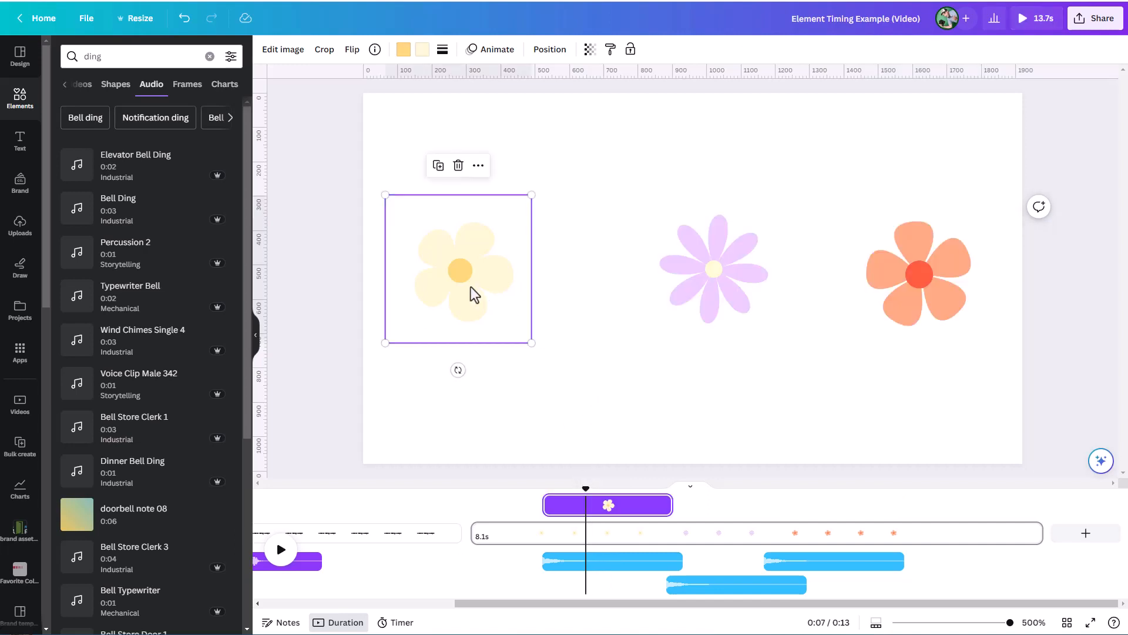
left_click(497, 51)
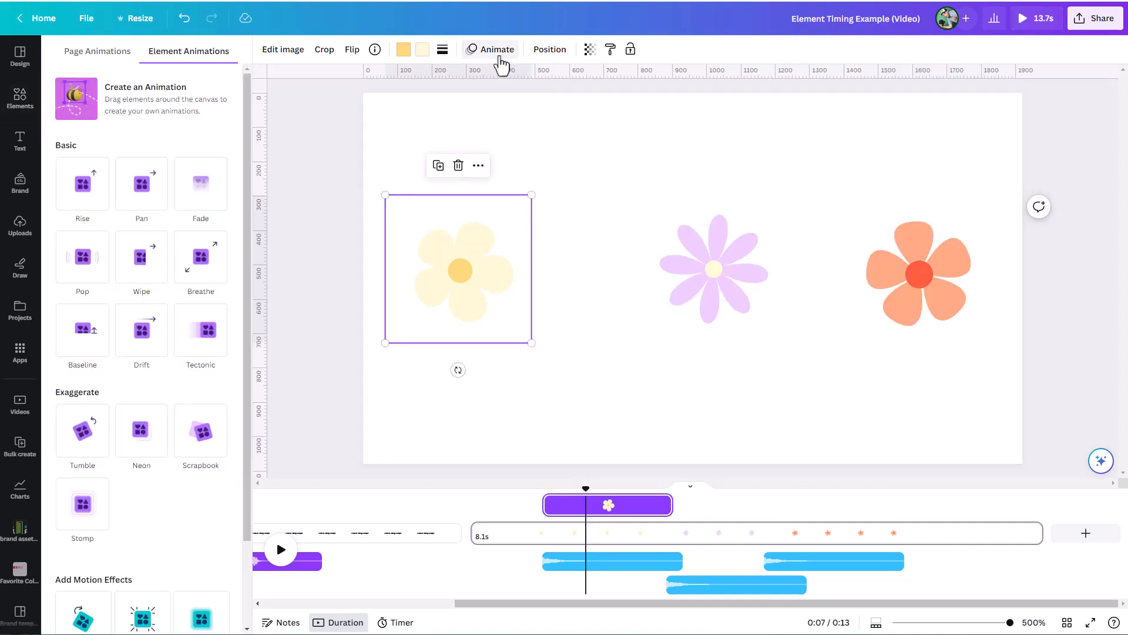
left_click(86, 263)
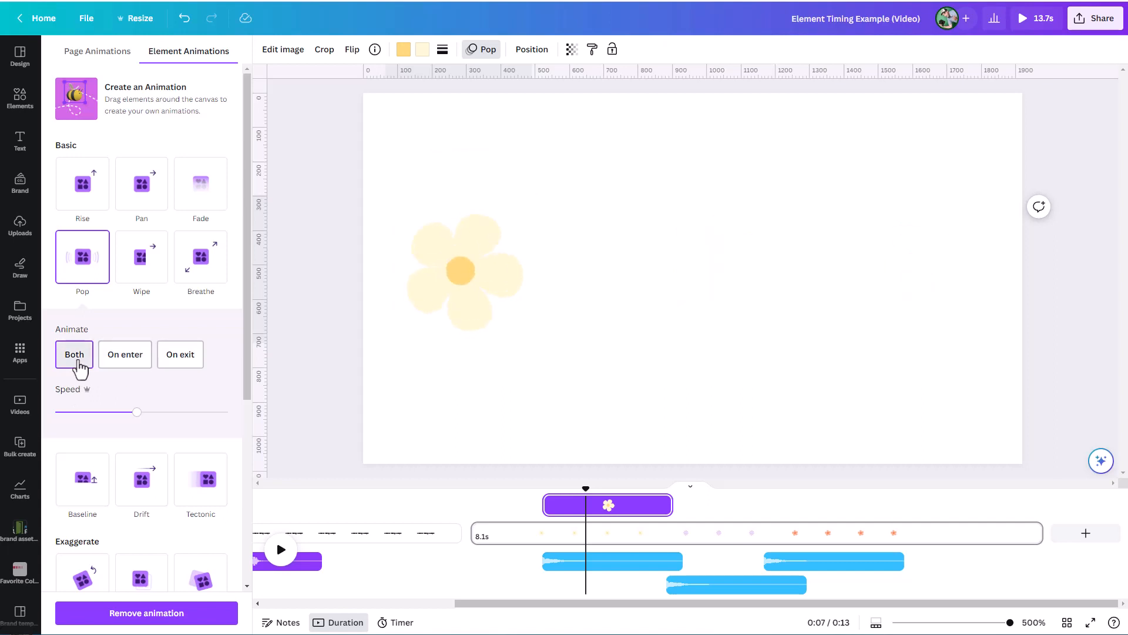
left_click(133, 359)
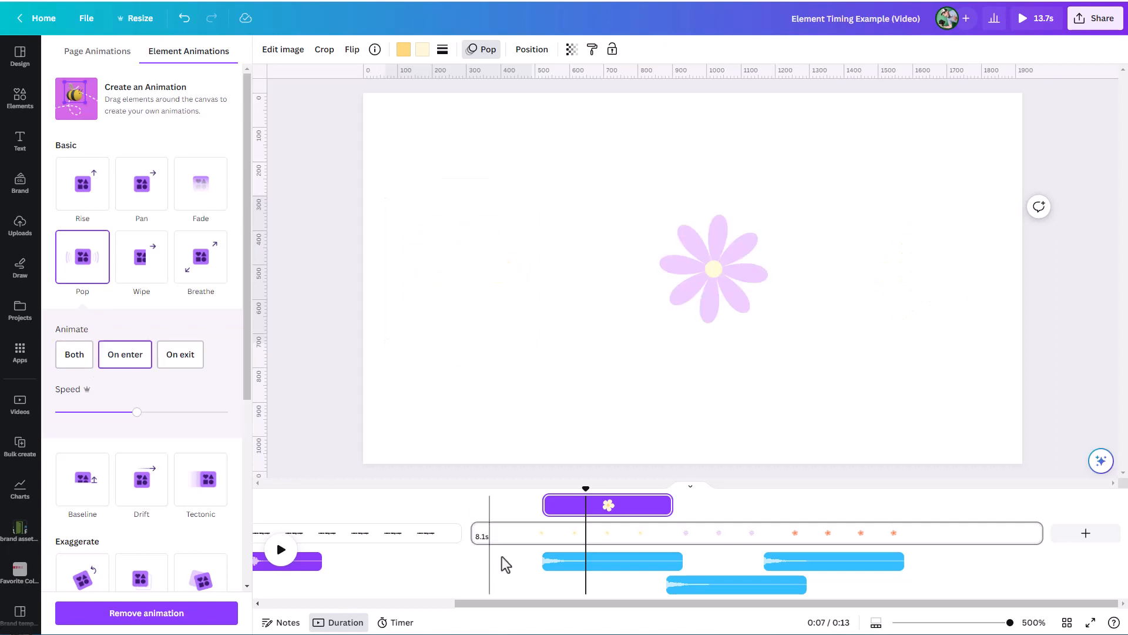
Play the yellow flower's section to preview its entrance animation with the bell sound.
left_click_drag(583, 494, 522, 499)
key("space")
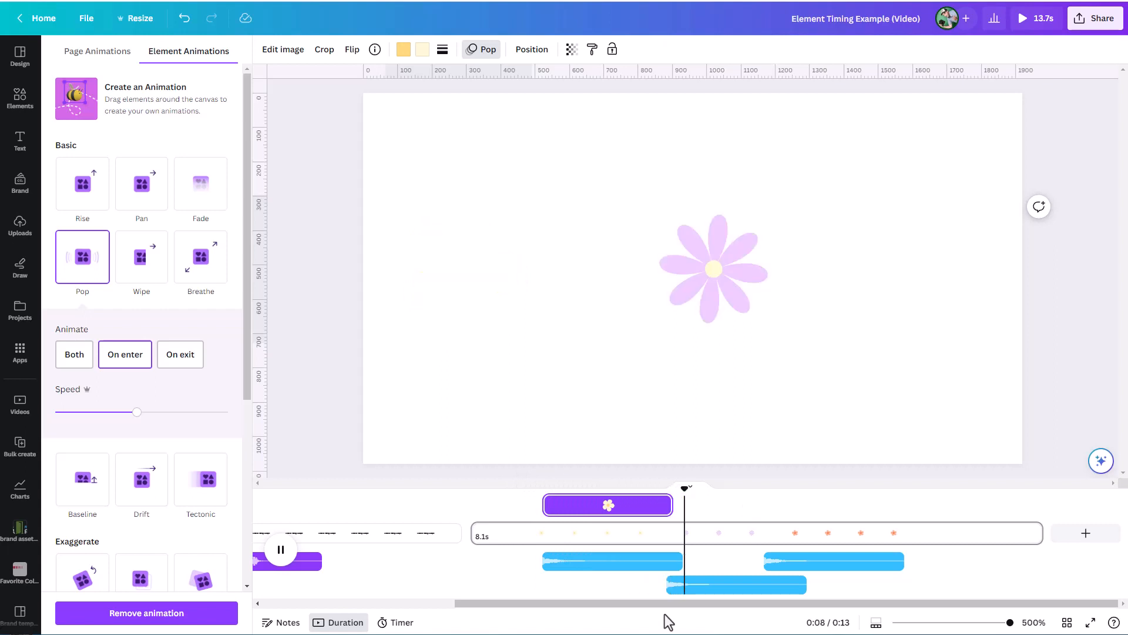
key("space")
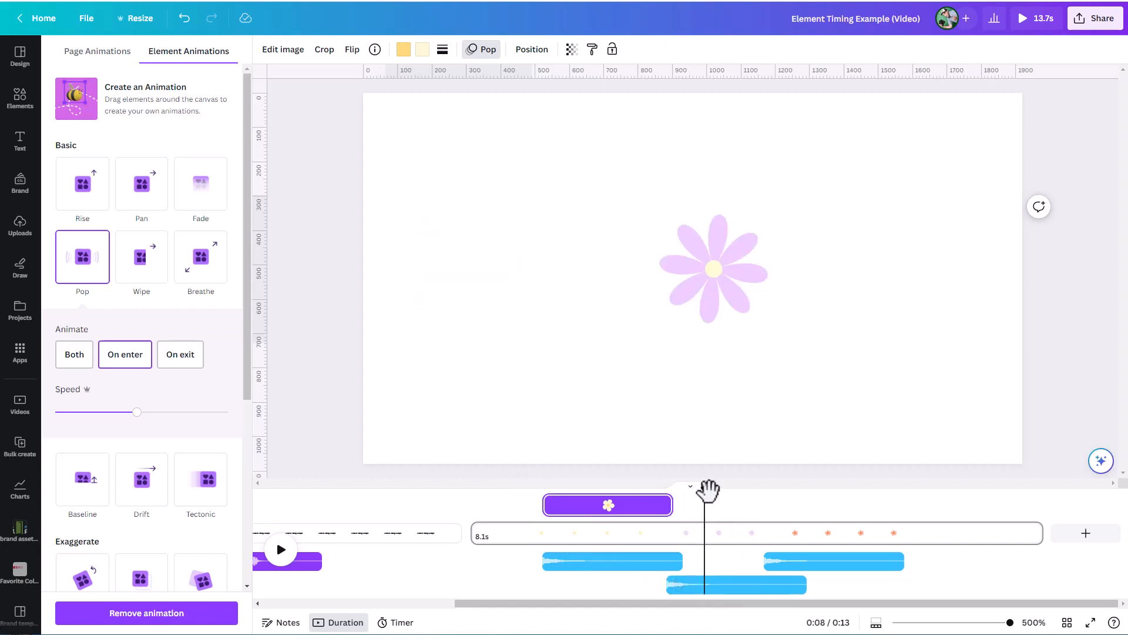
Apply the Pop animation to the purple flower, animating both on enter and exit, and preview it.
left_click_drag(707, 491, 669, 505)
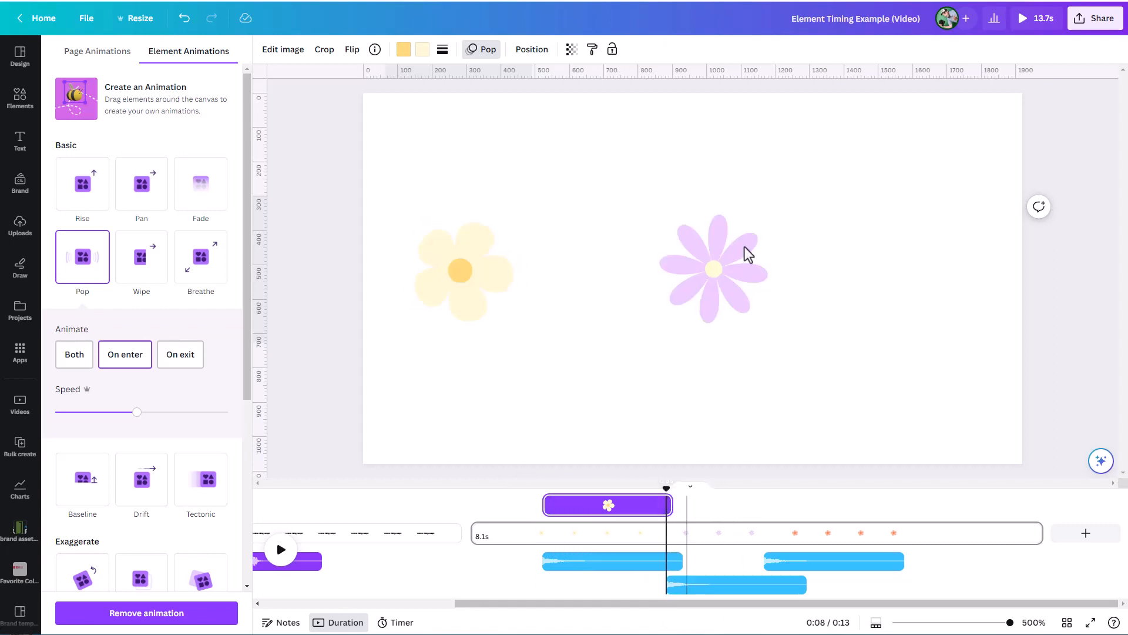
left_click(715, 247)
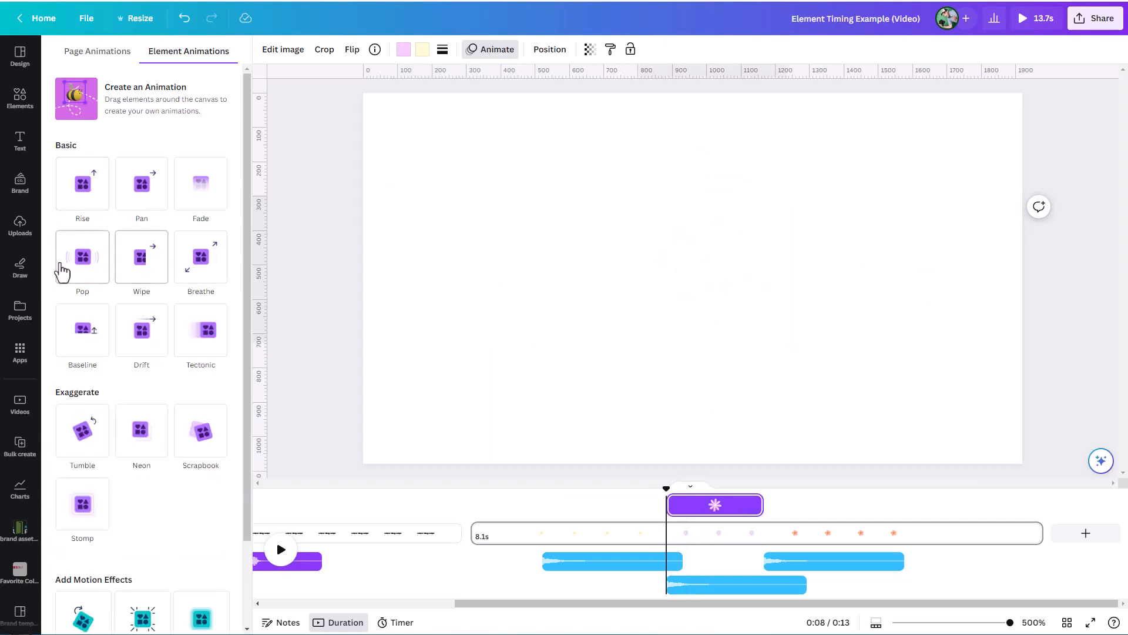
left_click(85, 265)
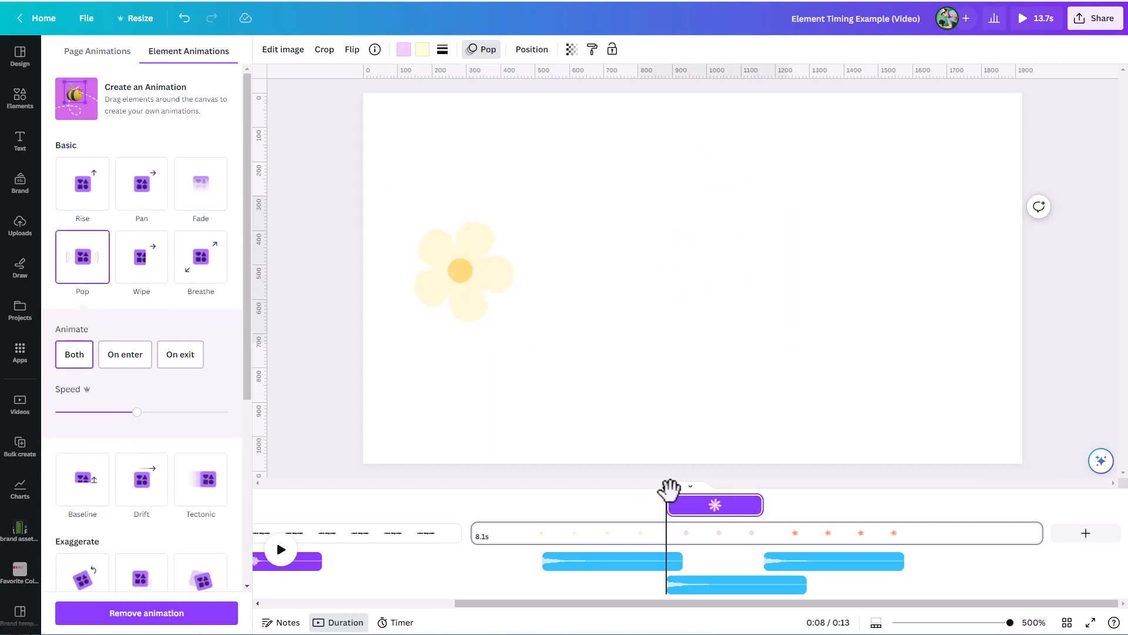
key("space")
key("space")
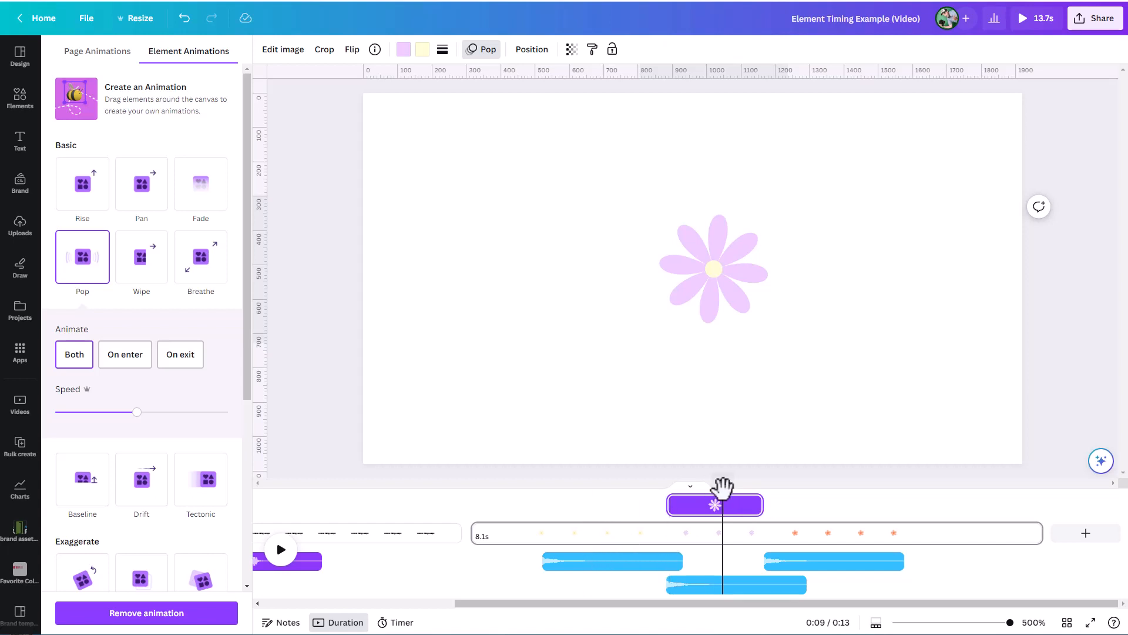
Play the video around the start of the second page to check the purple audio track against the title text.
left_click_drag(723, 488, 407, 483)
key("space")
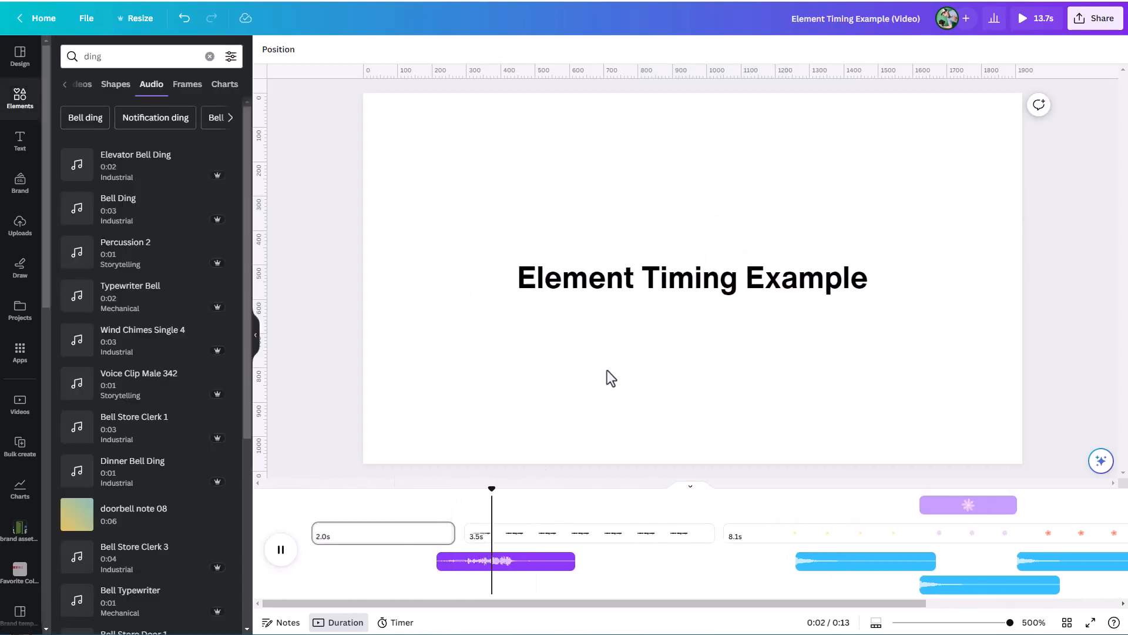
key("space")
Reposition the purple audio track so it starts together with the second page.
left_click_drag(445, 561, 500, 555)
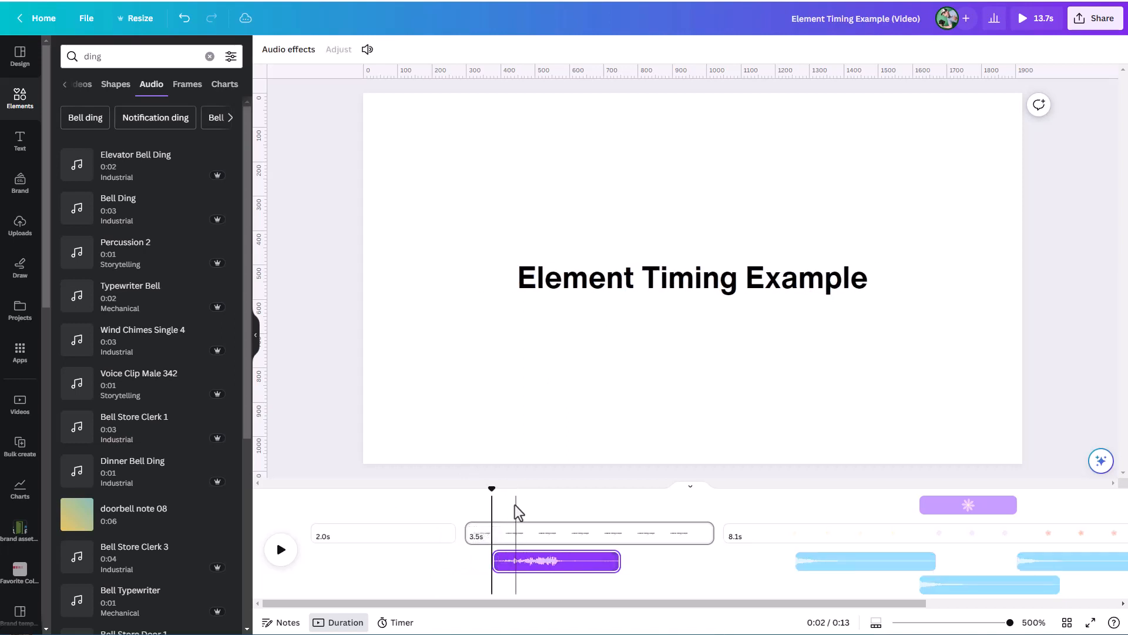
left_click_drag(515, 505, 474, 501)
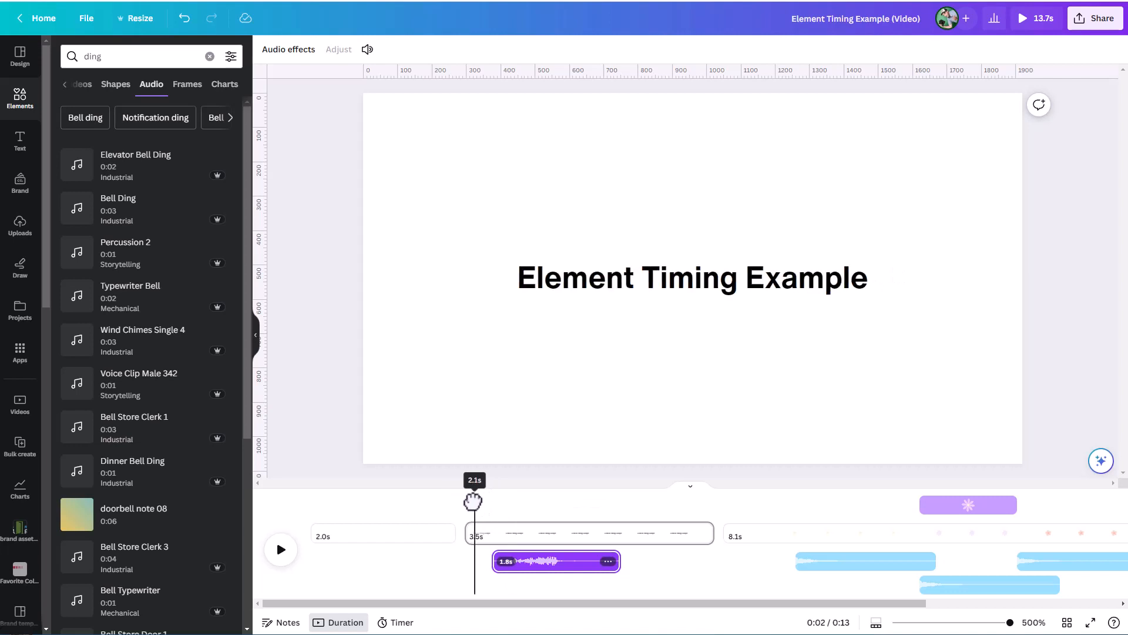
left_click_drag(528, 561, 504, 563)
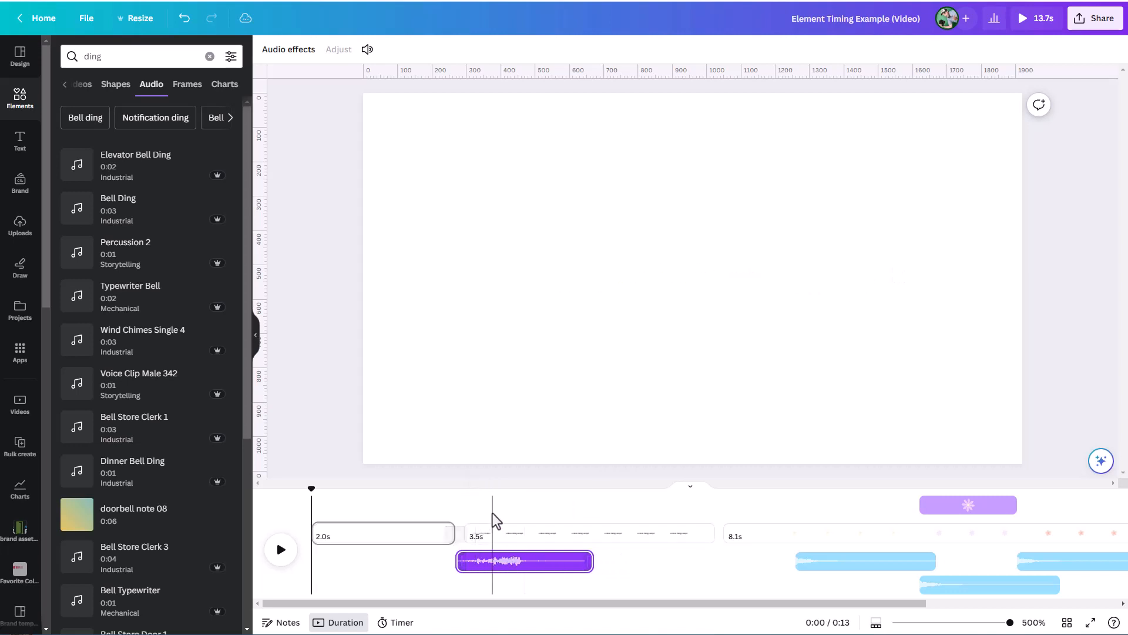
Play the title section with its audio track and shorten the second page to 2.2 seconds.
key("space")
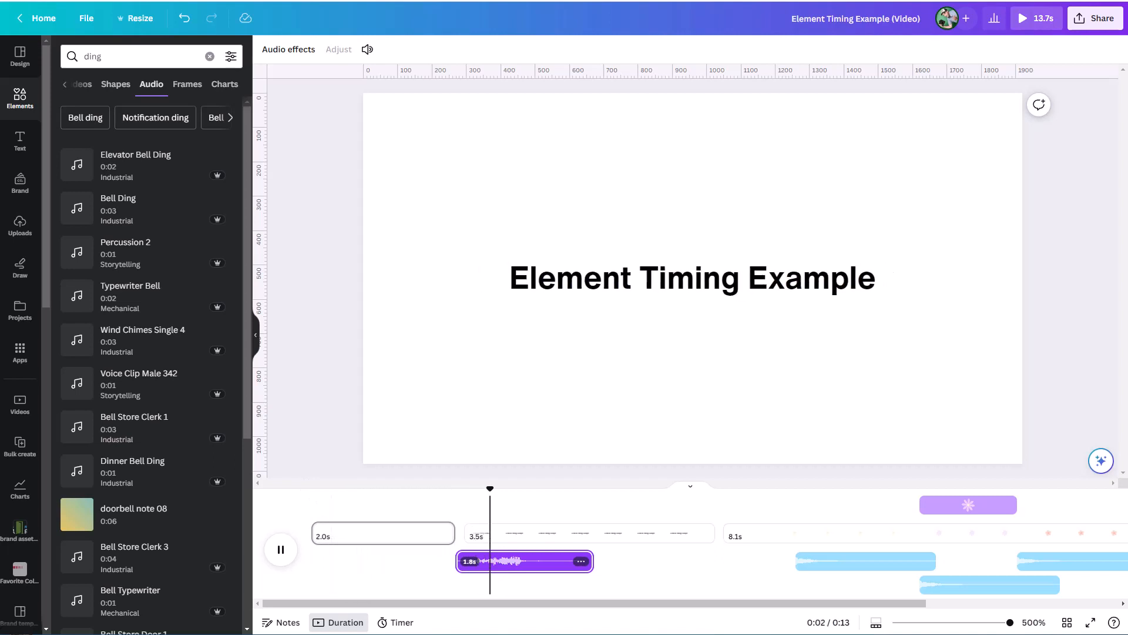
key("space")
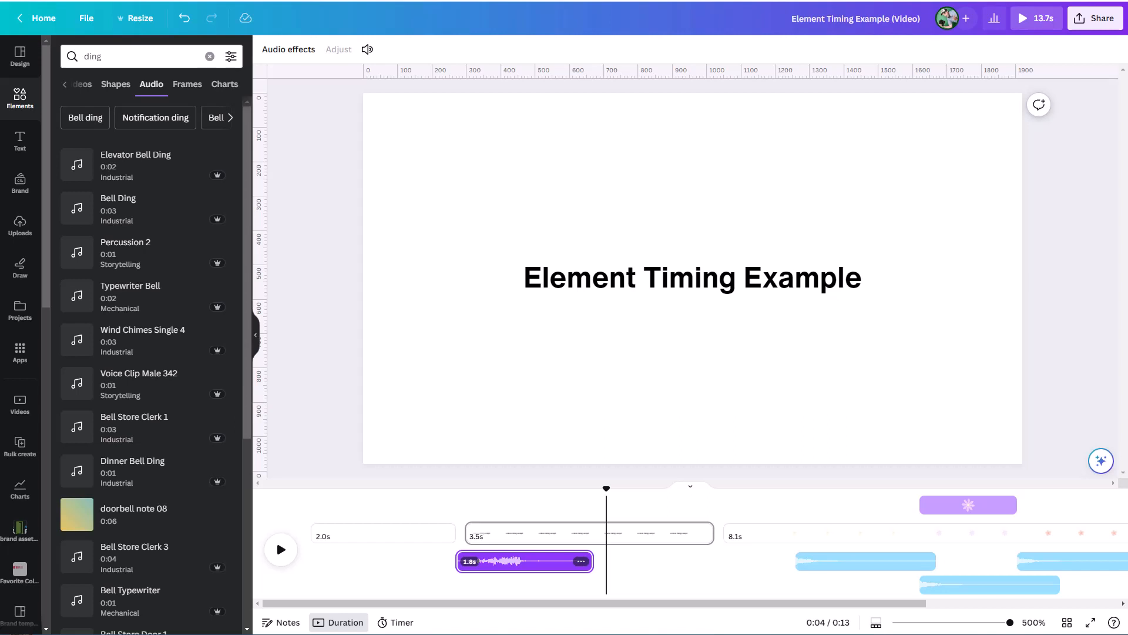
left_click_drag(606, 489, 619, 514)
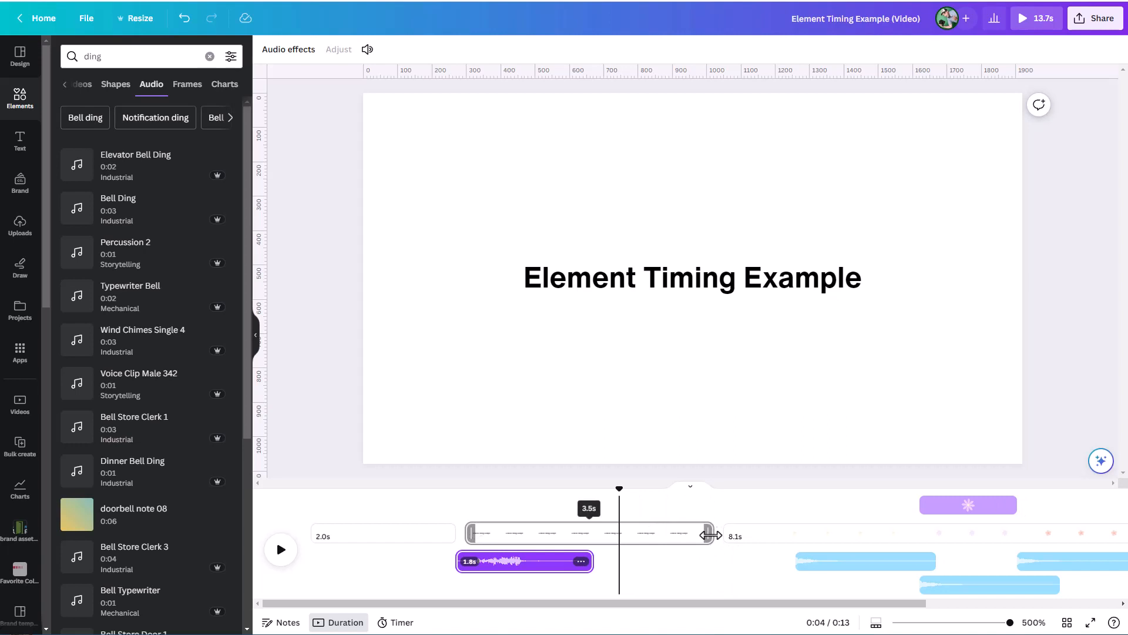
left_click_drag(711, 535, 621, 547)
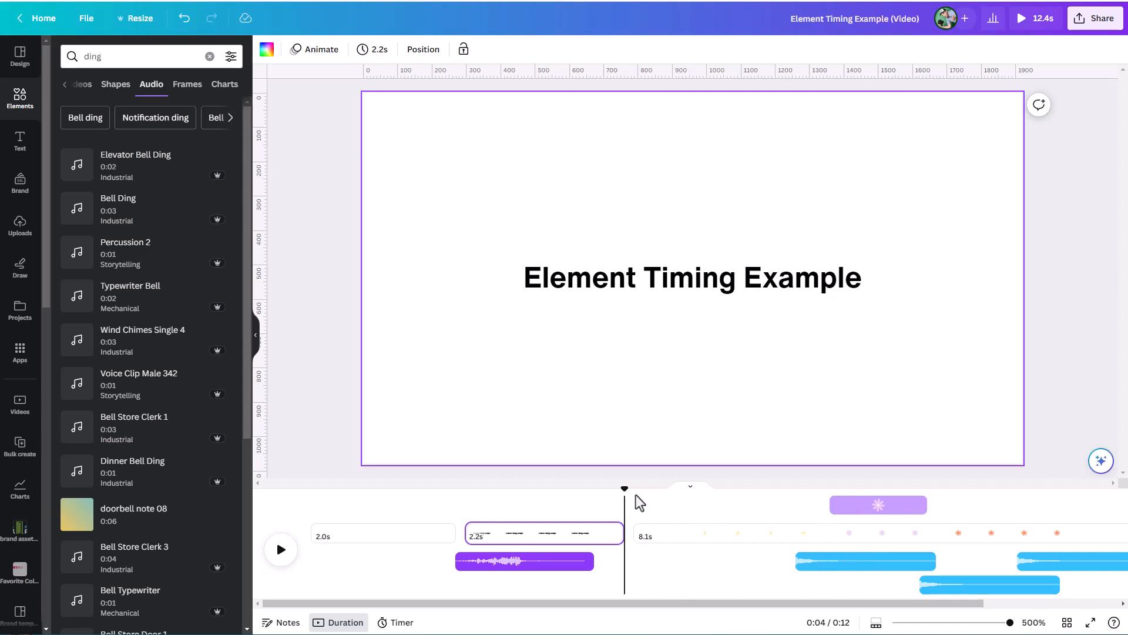
Play the third page to check the flowers' appearances against the bell sounds.
left_click_drag(630, 487, 695, 493)
key("space")
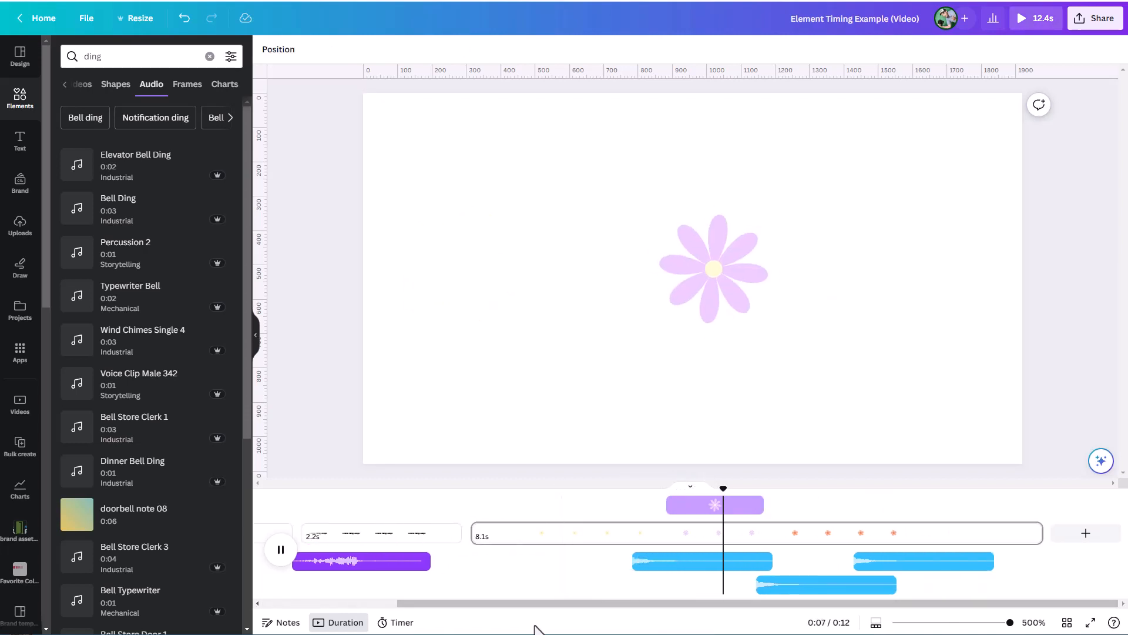
key("space")
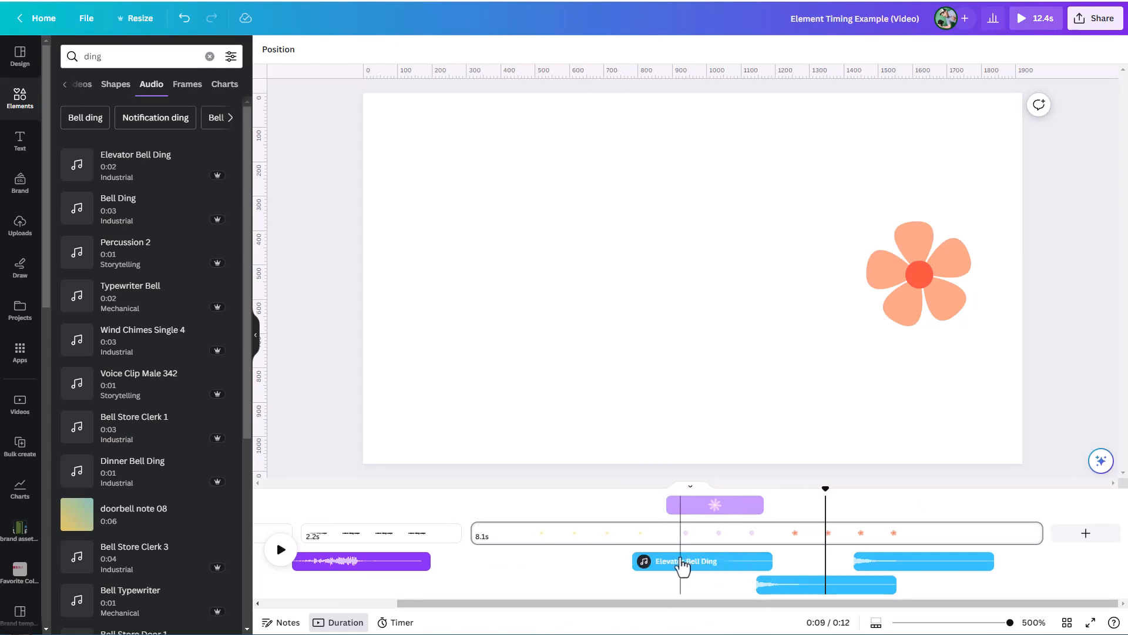
Move the first two bell sound clips so they start about when the purple flower appears.
left_click_drag(678, 561, 711, 550)
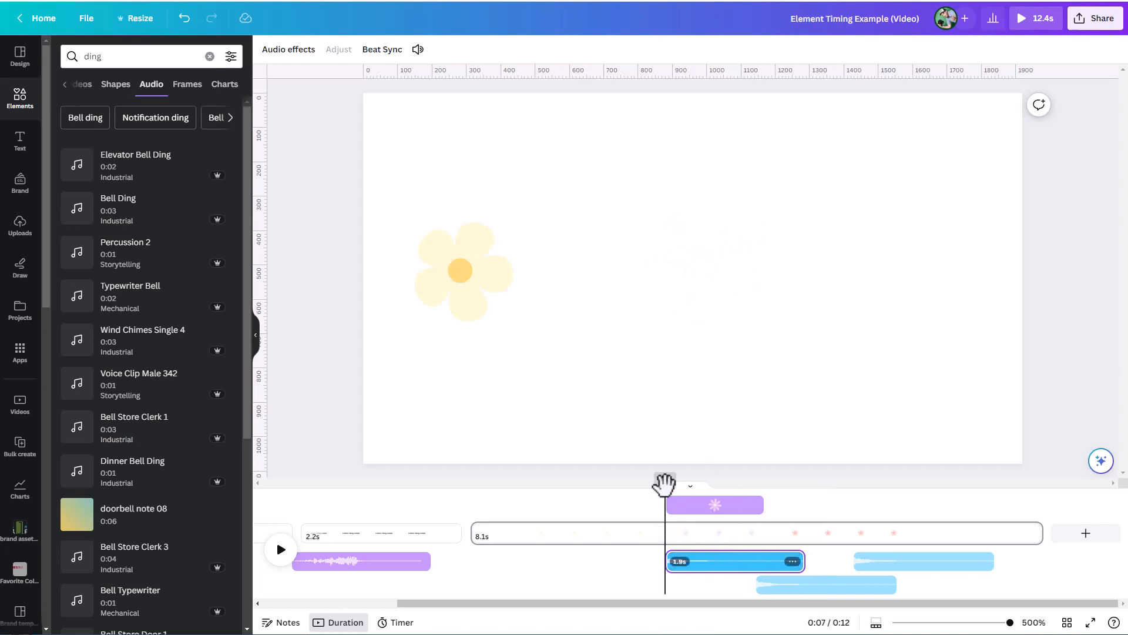
left_click_drag(664, 483, 704, 483)
left_click(727, 301)
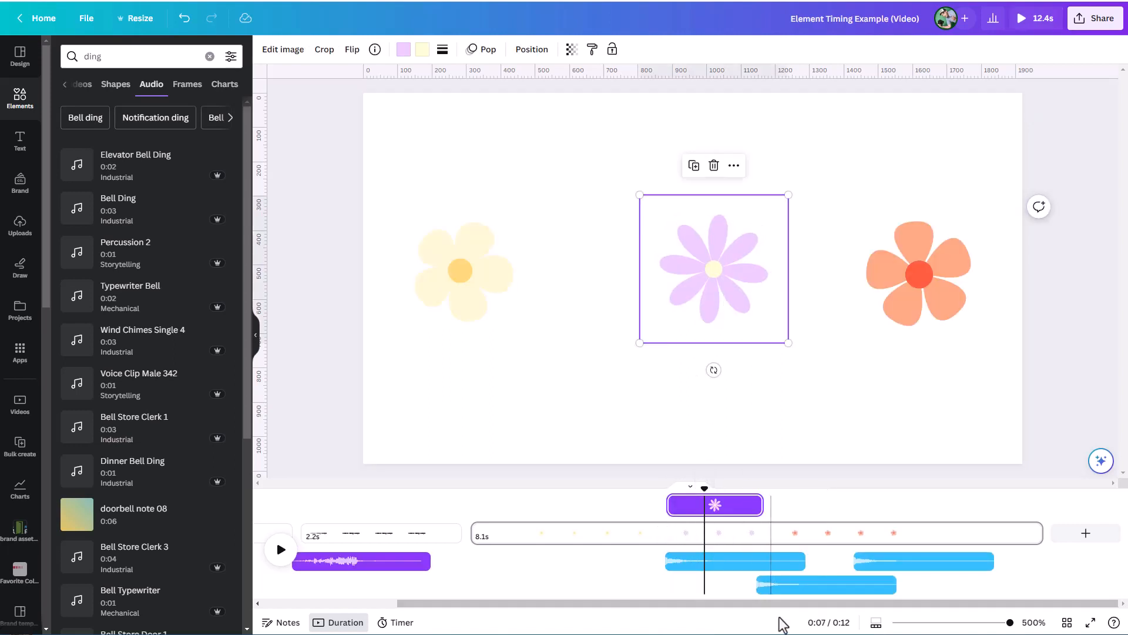
left_click(787, 584)
left_click_drag(788, 585, 705, 583)
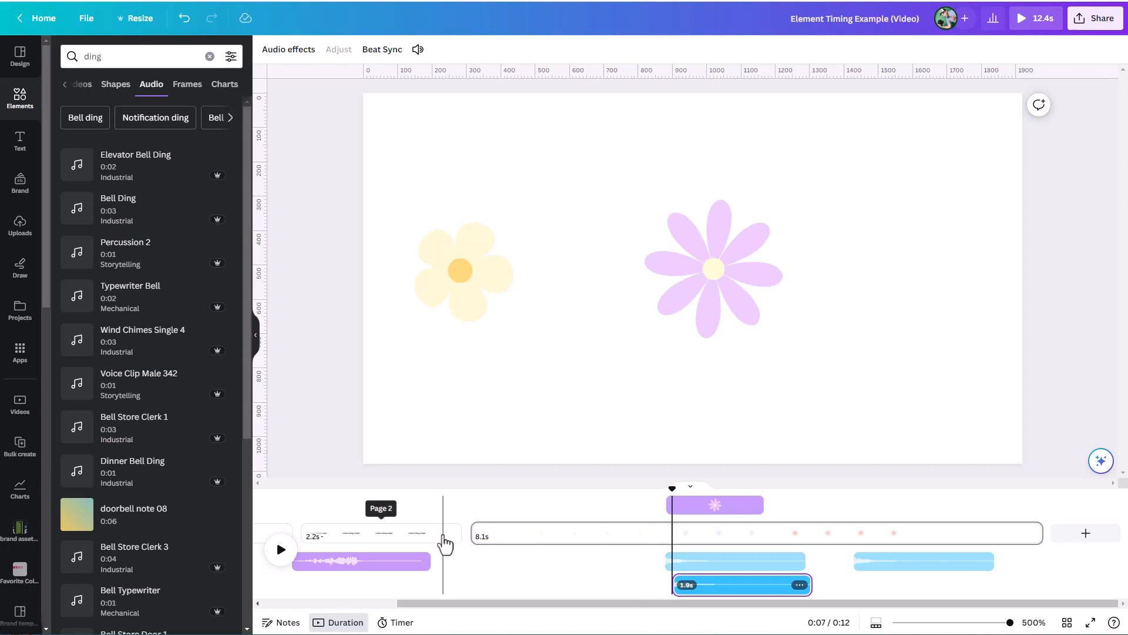
mouse_move(456, 529)
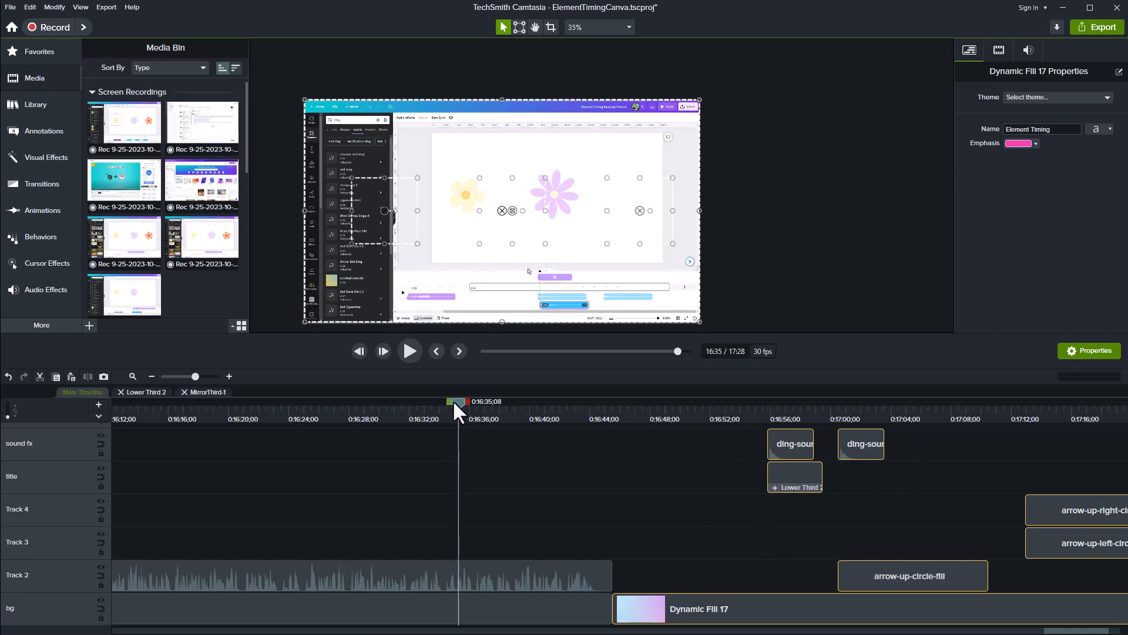
Switch to the ElementTimingCanva project in Camtasia and play the section where the first arrow graphic appears.
left_click_drag(454, 402, 748, 410)
key("space")
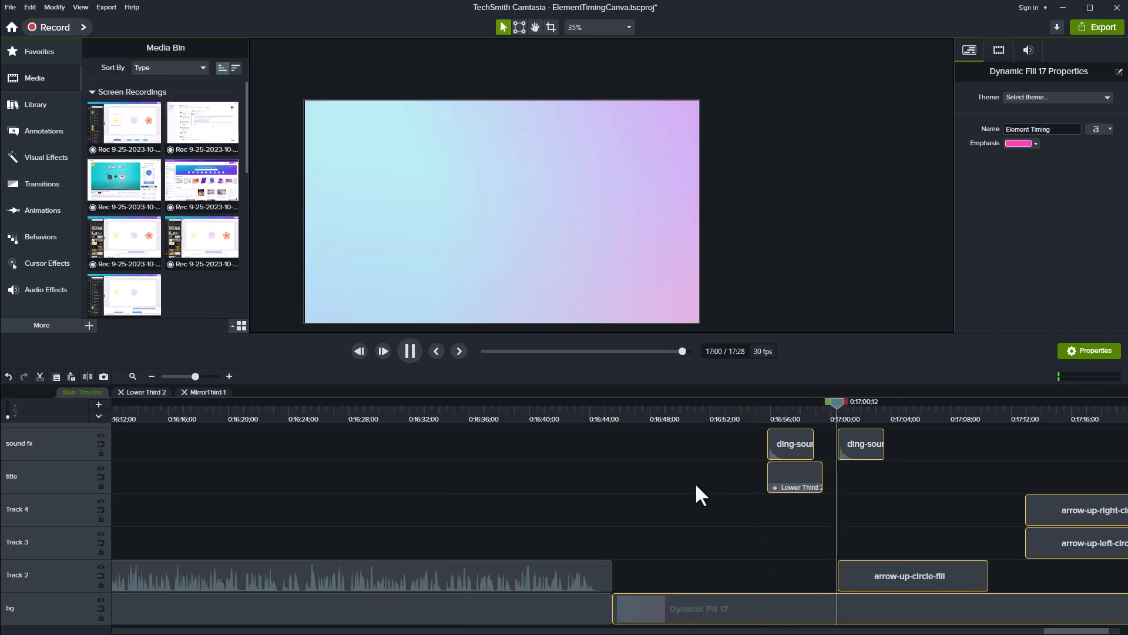
key("space")
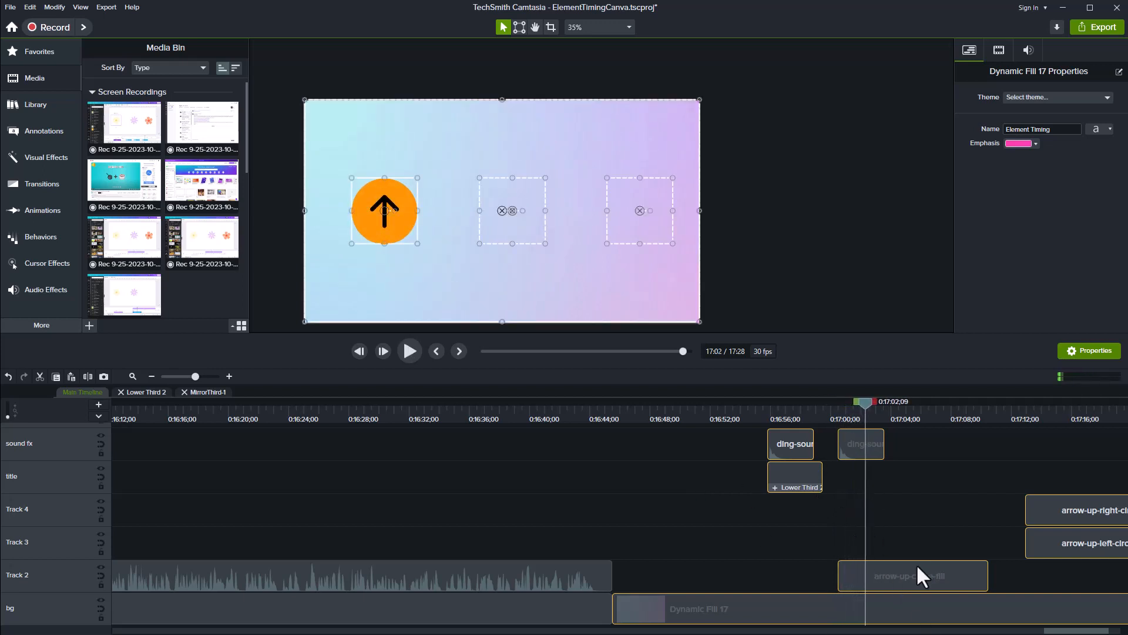
Move the arrow-up-circle-fill clip from Track 2 up to the title track, keeping its start time.
scroll(901, 559, "down", 1)
scroll(899, 564, "up", 1)
left_click(884, 509)
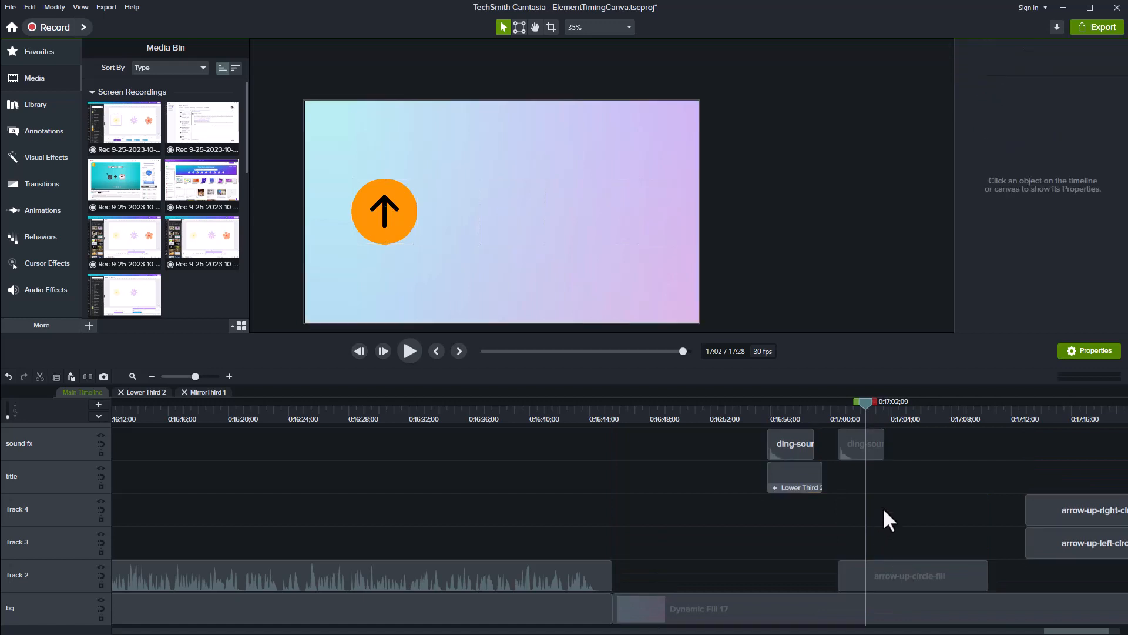
left_click_drag(894, 569, 897, 485)
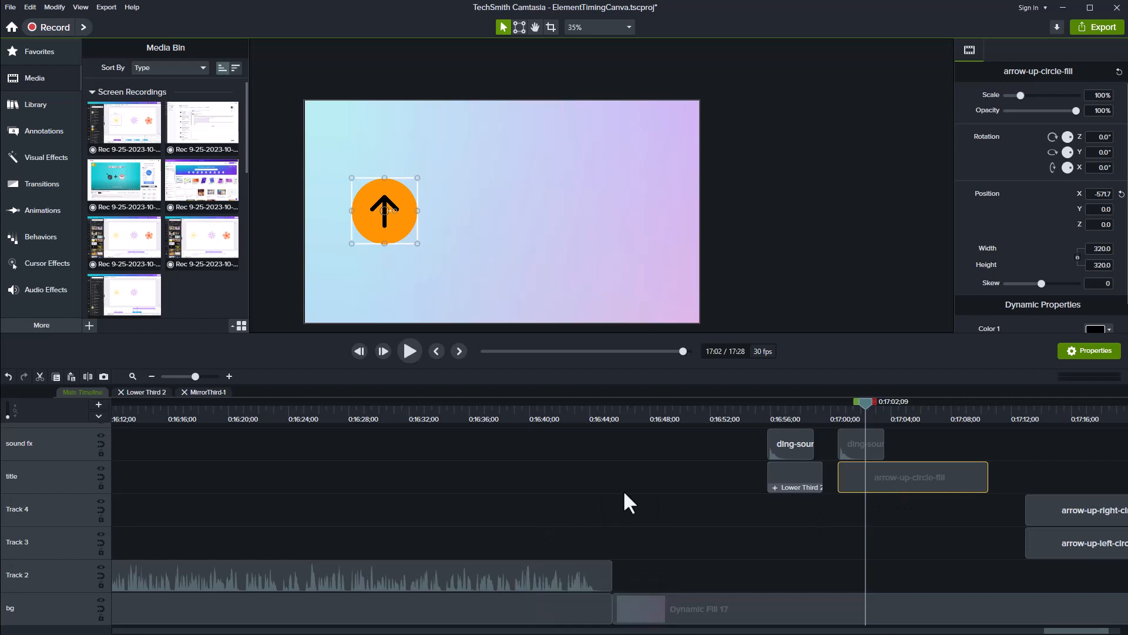
Ripple delete the timeline range from 0:16:23;27 to 0:16:51;11 across all tracks.
left_click_drag(866, 402, 858, 405)
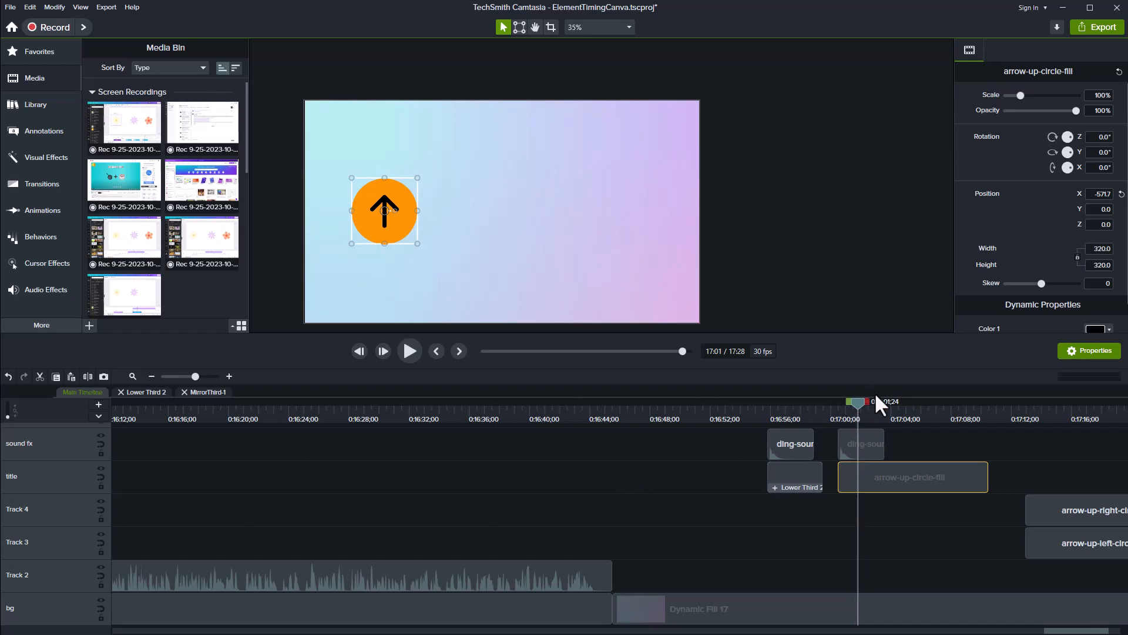
left_click_drag(859, 401, 704, 417)
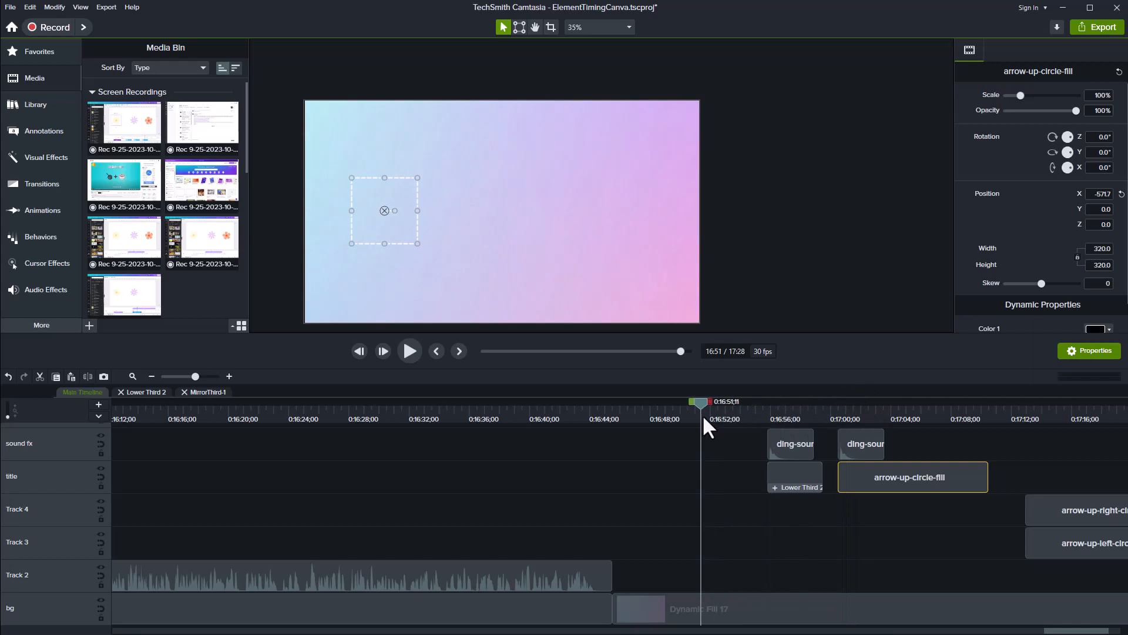
left_click_drag(692, 402, 280, 477)
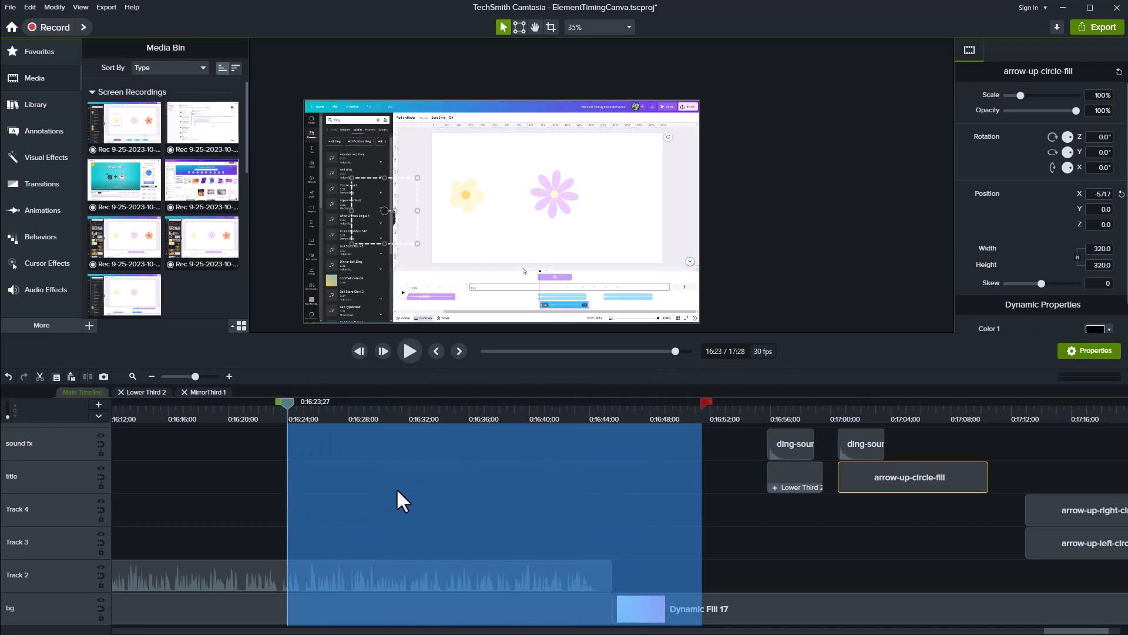
right_click(419, 483)
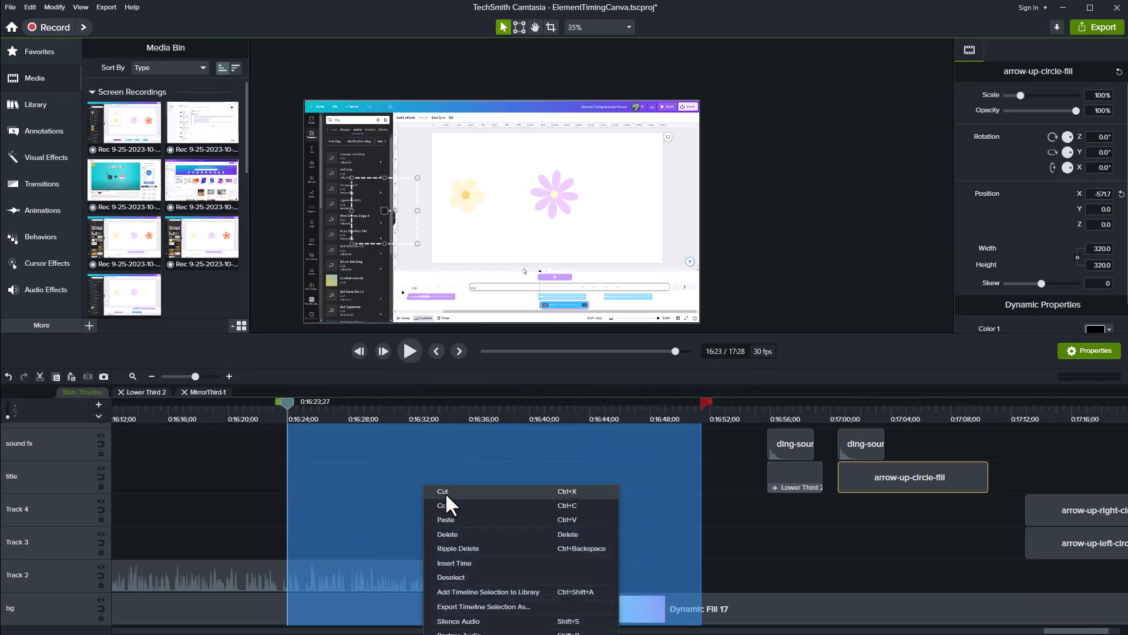
left_click(455, 553)
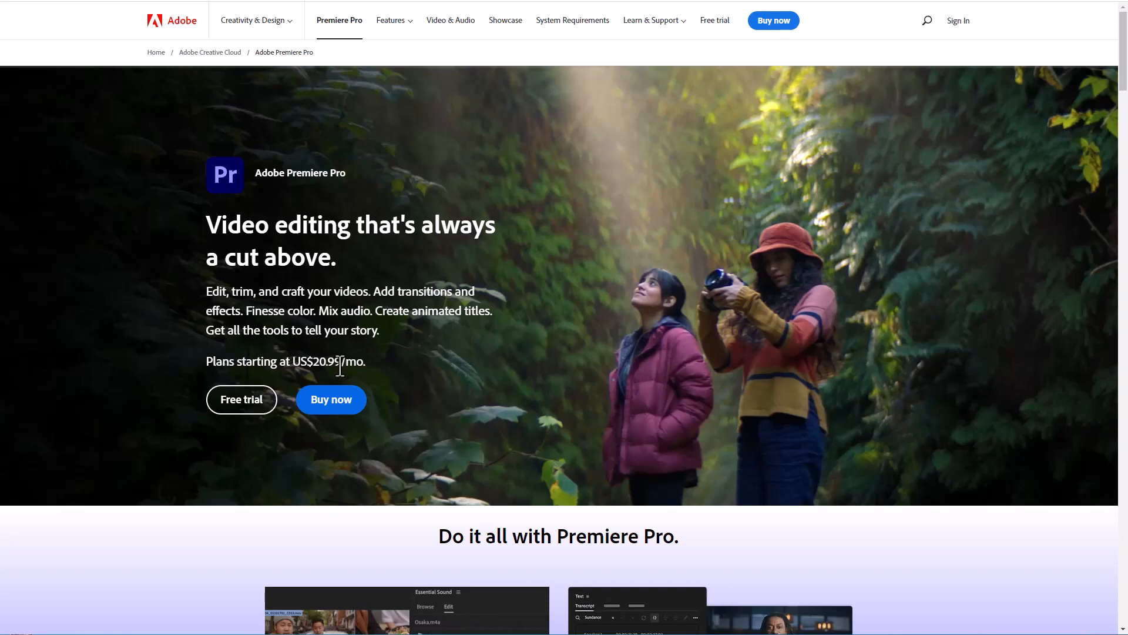
Switch to the browser and look through Adobe's Premiere Pro and Premiere Elements 2023 product pages.
left_click(630, 0)
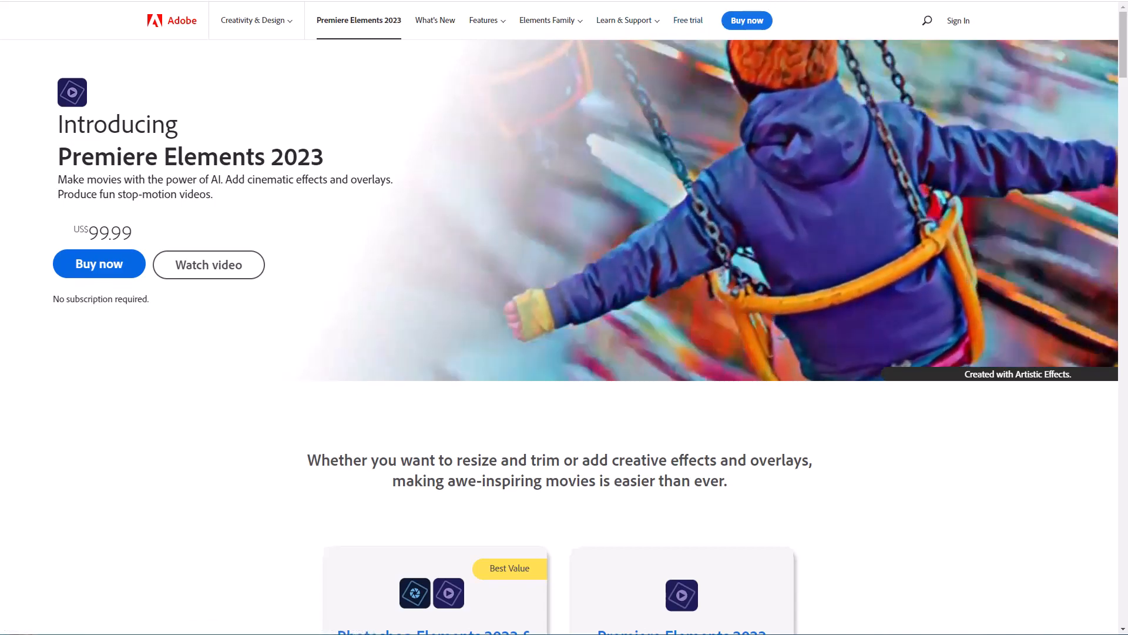
left_click(782, 0)
scroll(376, 141, "up", 1)
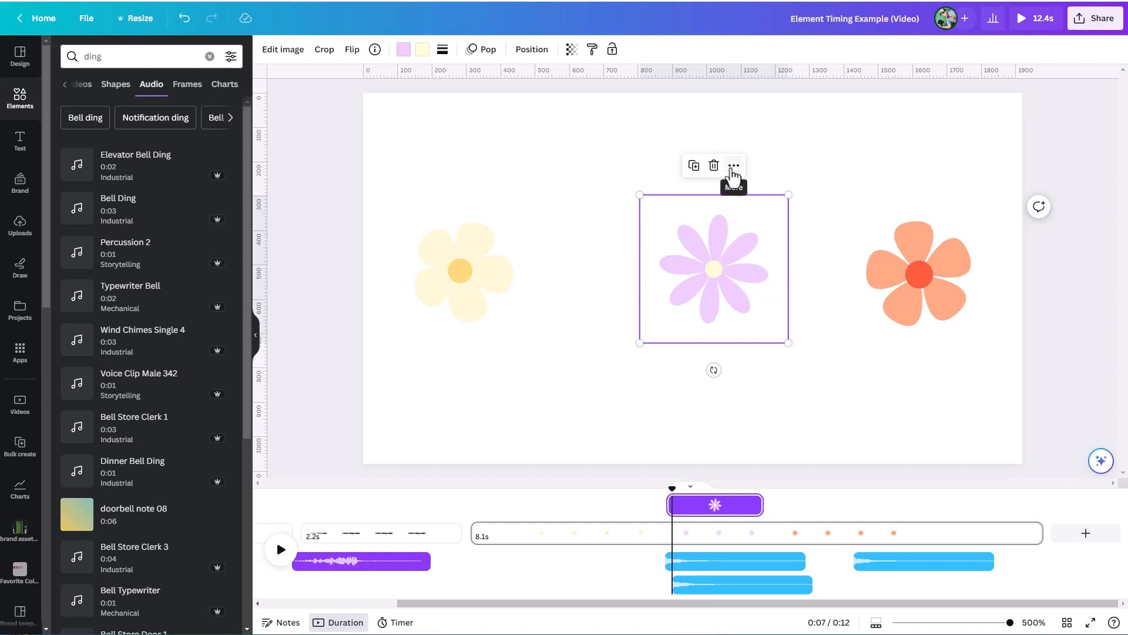
Hide the purple flower's timing in the Canva video design and show it again.
left_click(734, 167)
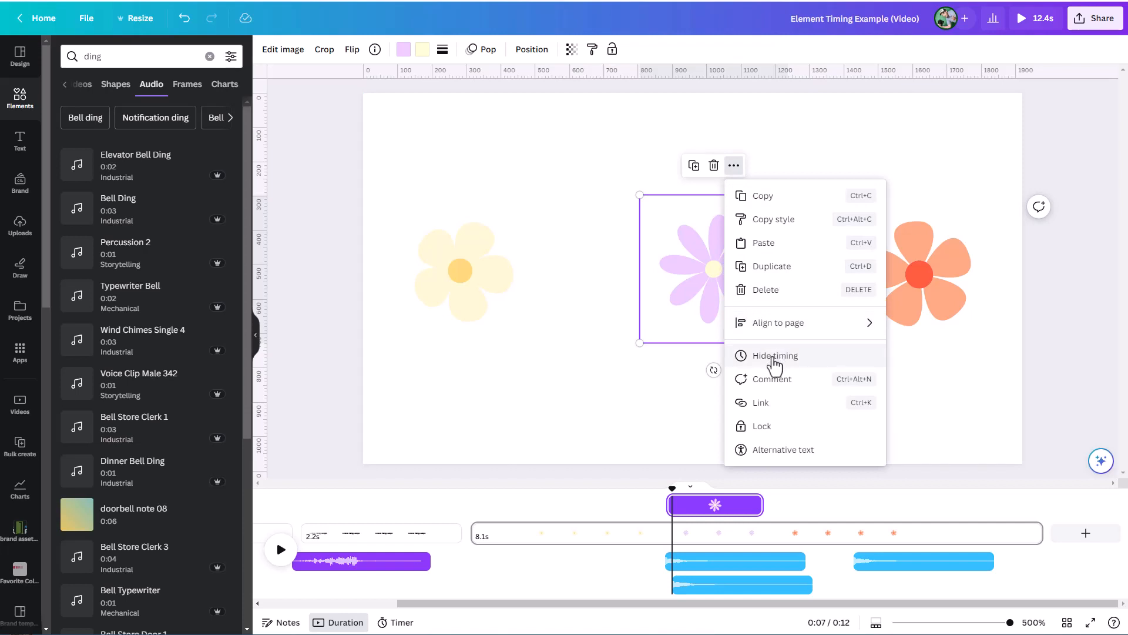
left_click(775, 357)
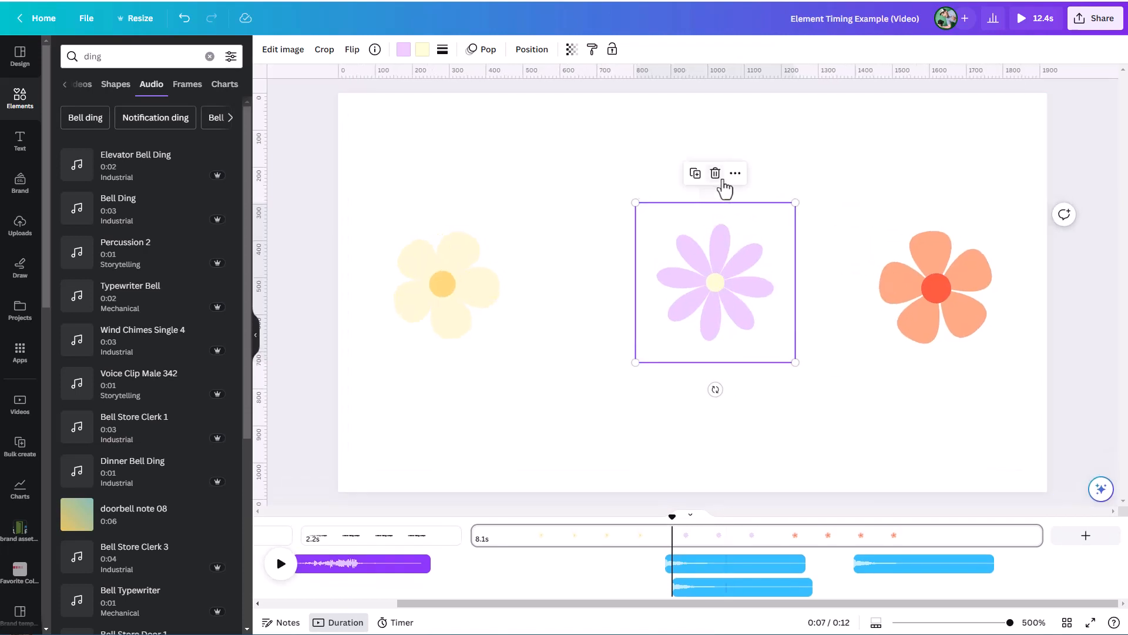
left_click(735, 173)
left_click(773, 367)
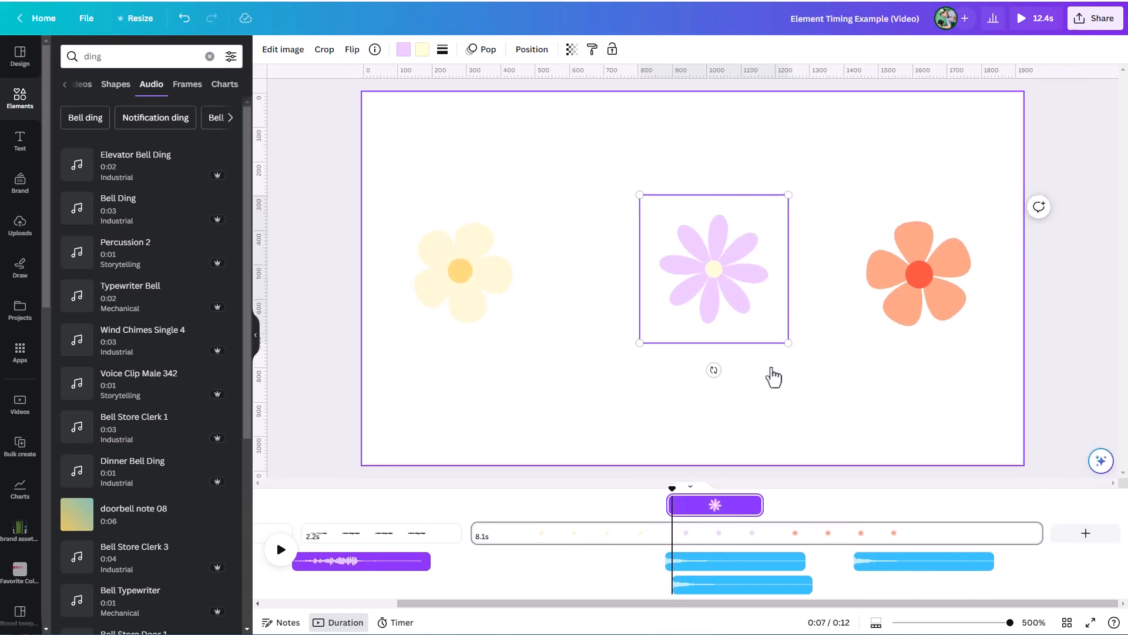
Trim the beginning of the purple flower's timing and extend its end on the third page.
mouse_move(702, 505)
left_mouse_down()
mouse_move(658, 502)
mouse_move(728, 501)
mouse_move(536, 507)
mouse_move(688, 506)
left_mouse_up()
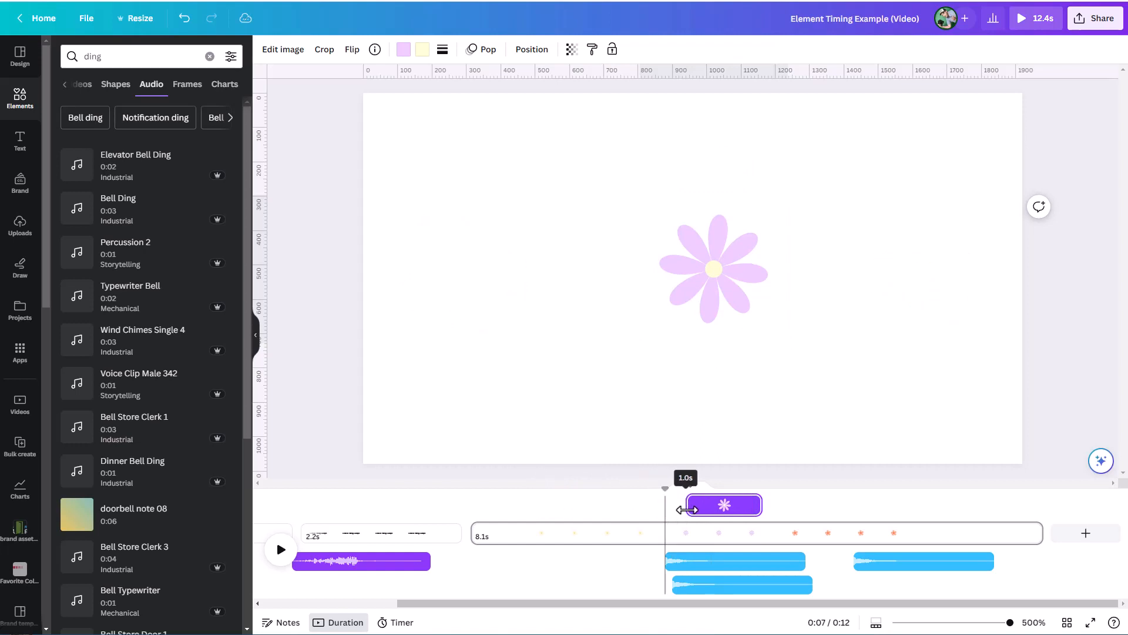
left_click(759, 509)
left_click_drag(758, 509, 786, 505)
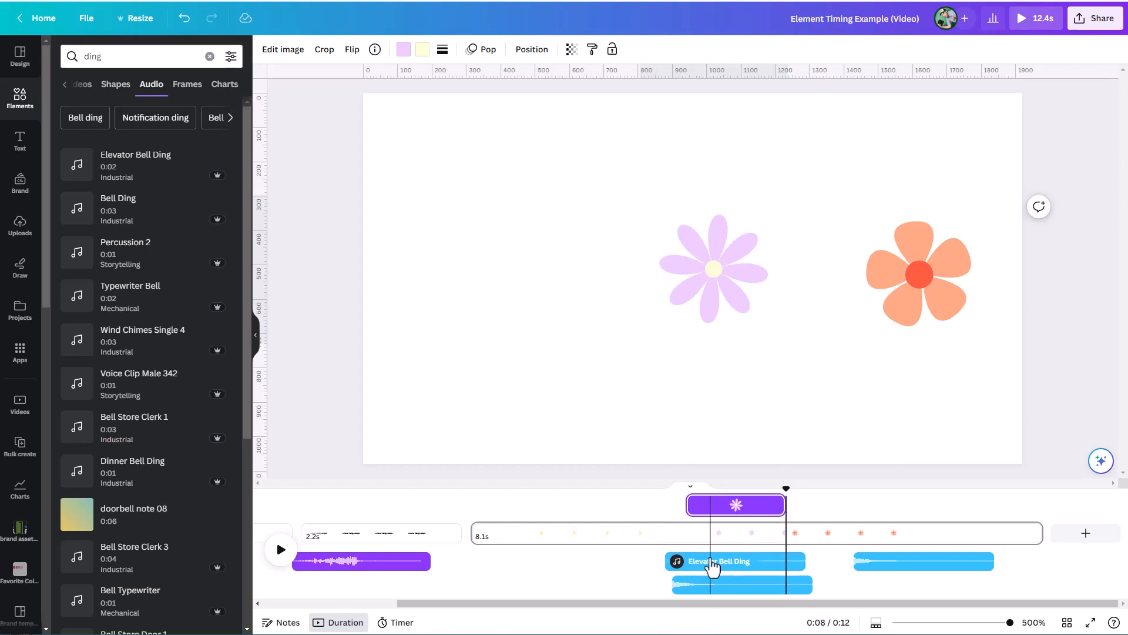
Check the purple flower's additional options in the Element Timing Example presentation design for a timing option.
left_click(685, 294)
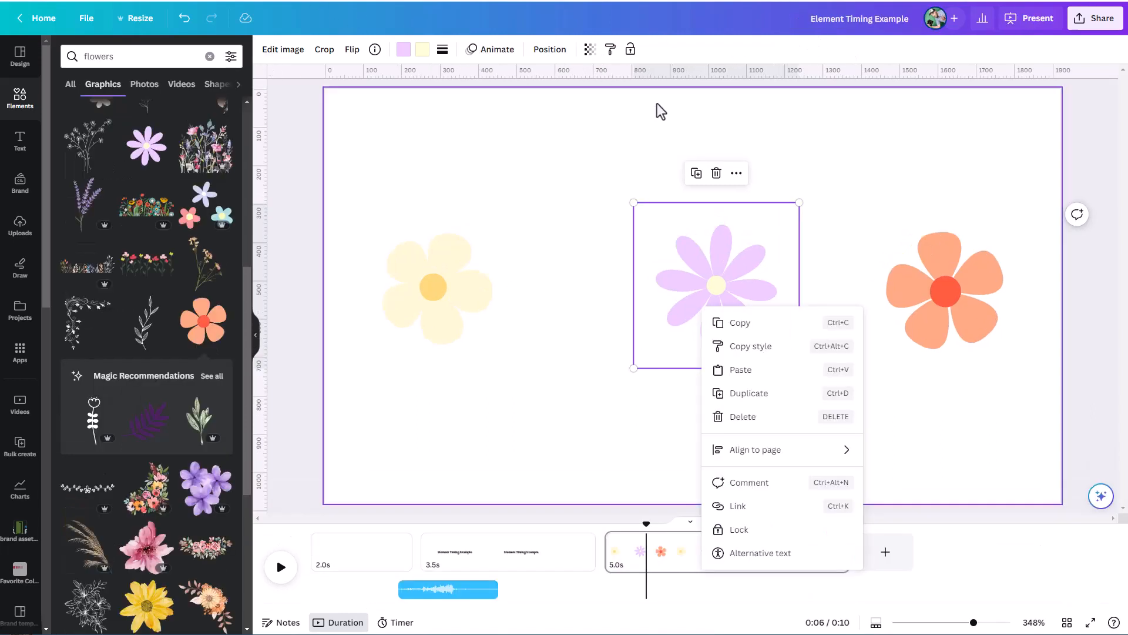
left_click(737, 172)
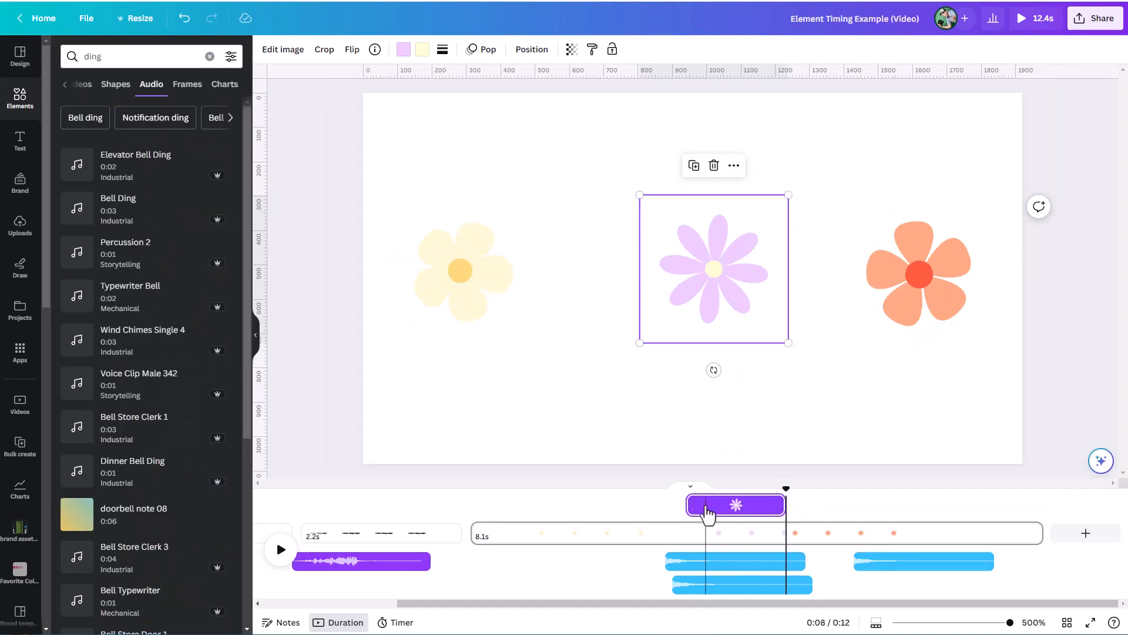
Move the purple flower's timing back to an earlier start and trim the third page's beginning to a 7.3-second duration.
left_click_drag(702, 505, 685, 505)
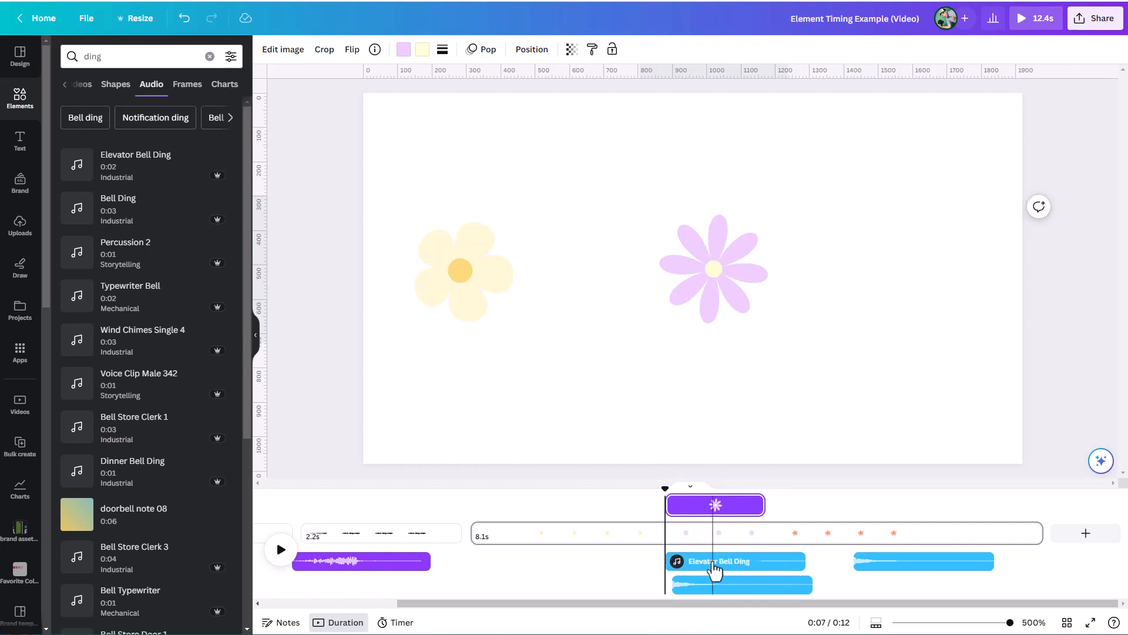
left_click_drag(664, 487, 534, 491)
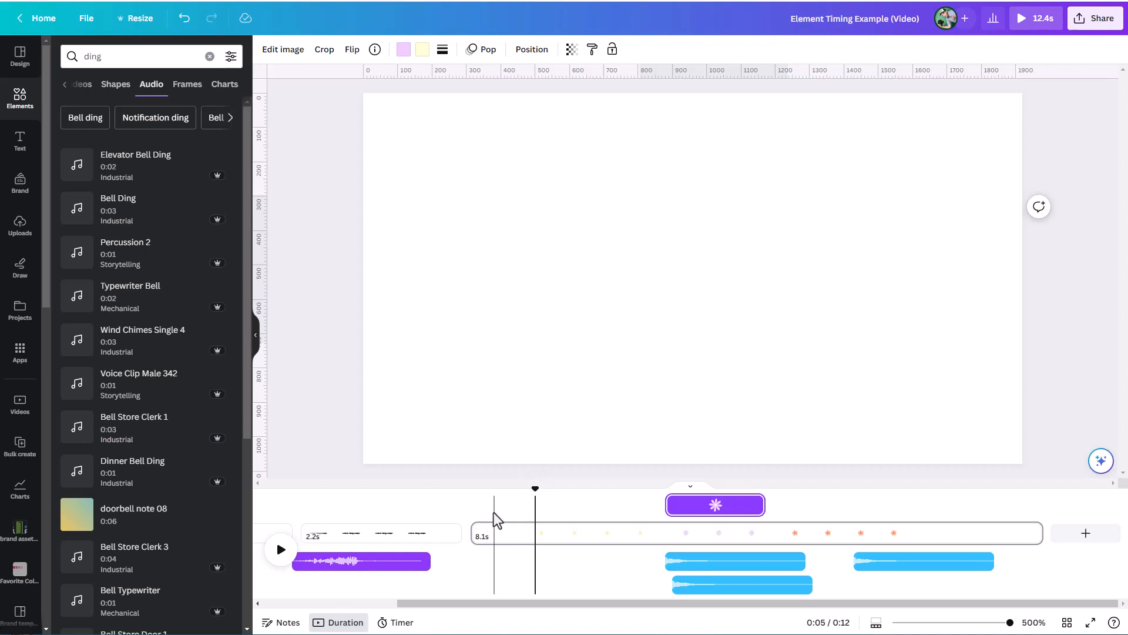
left_click_drag(491, 542, 530, 535)
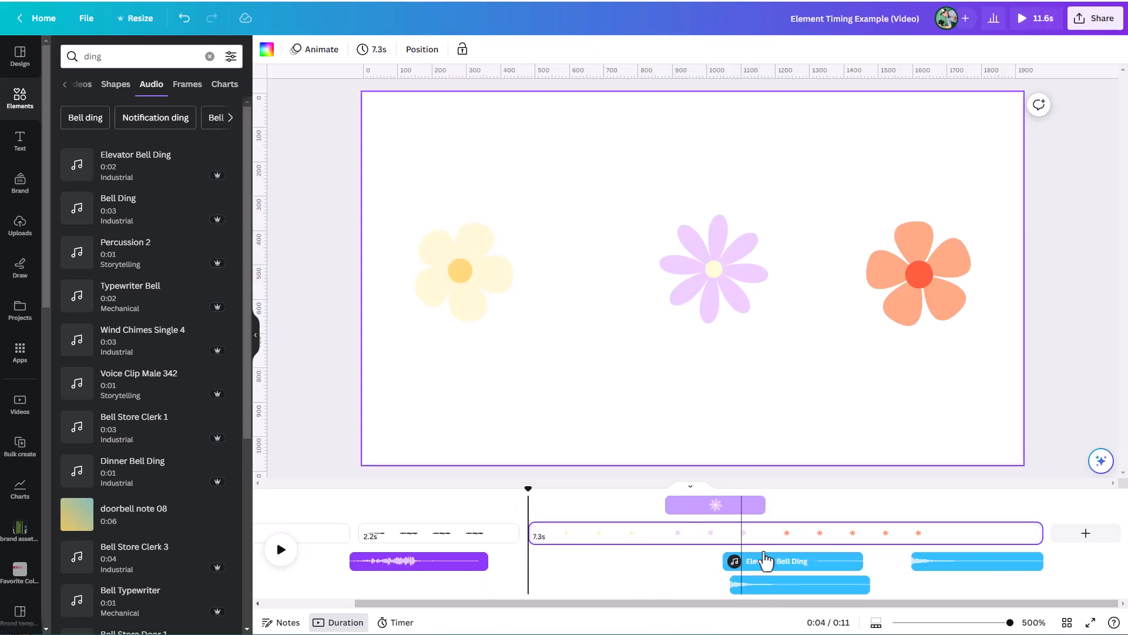